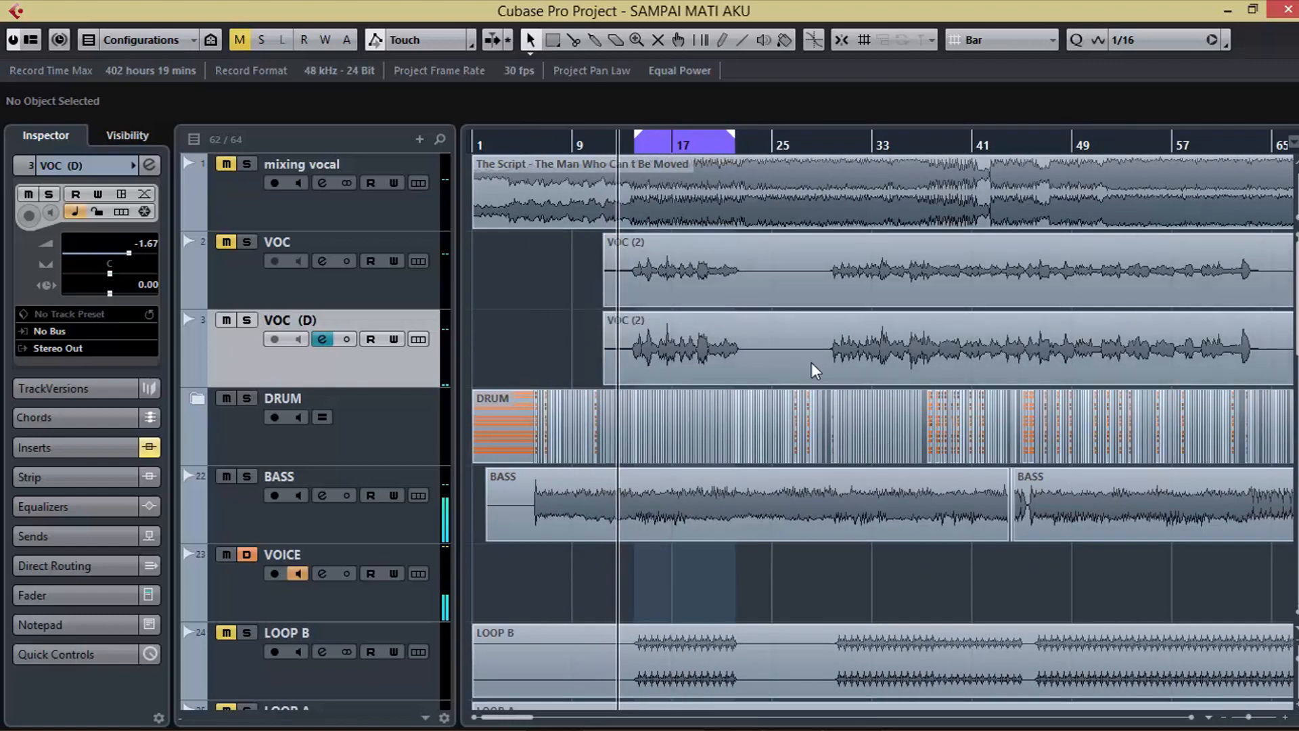
- Stop playback and place the project cursor just before bar 14, where the first vocal phrase starts
left_click_drag(1244, 717, 1246, 721)
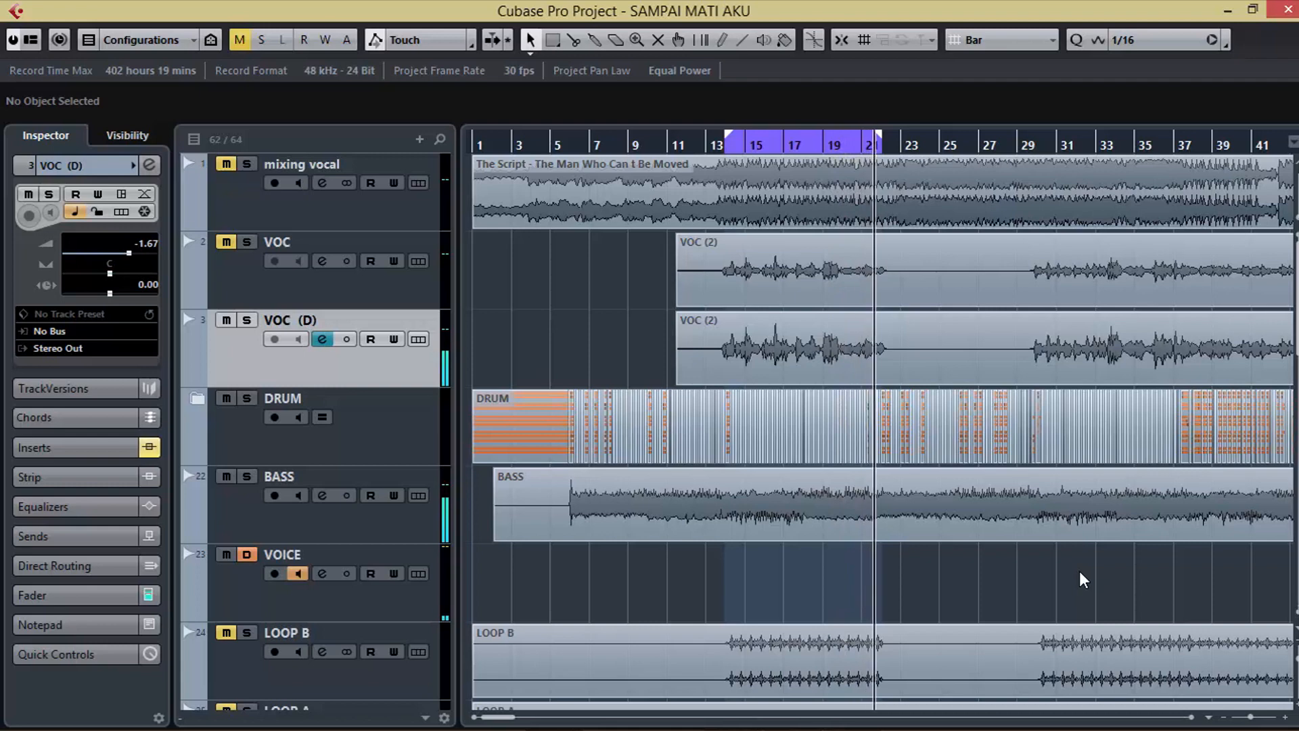
key("space")
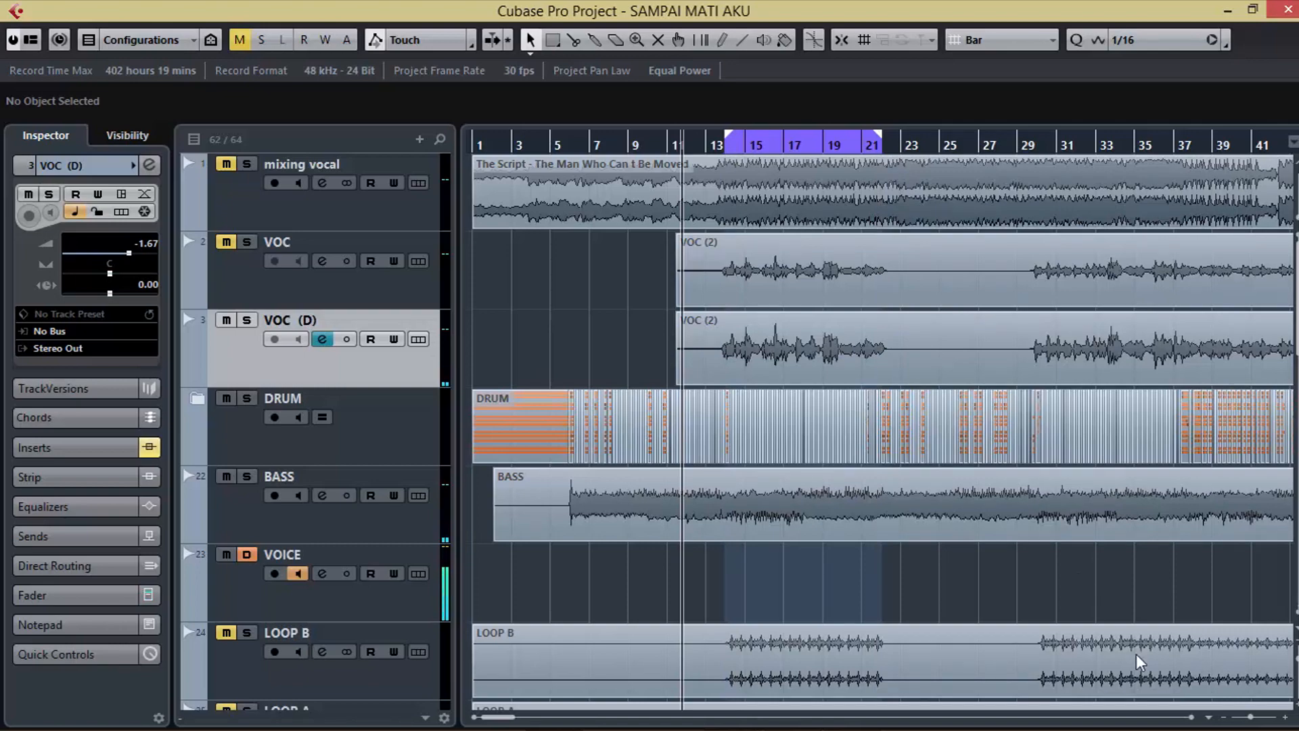
left_click_drag(1249, 721, 1251, 721)
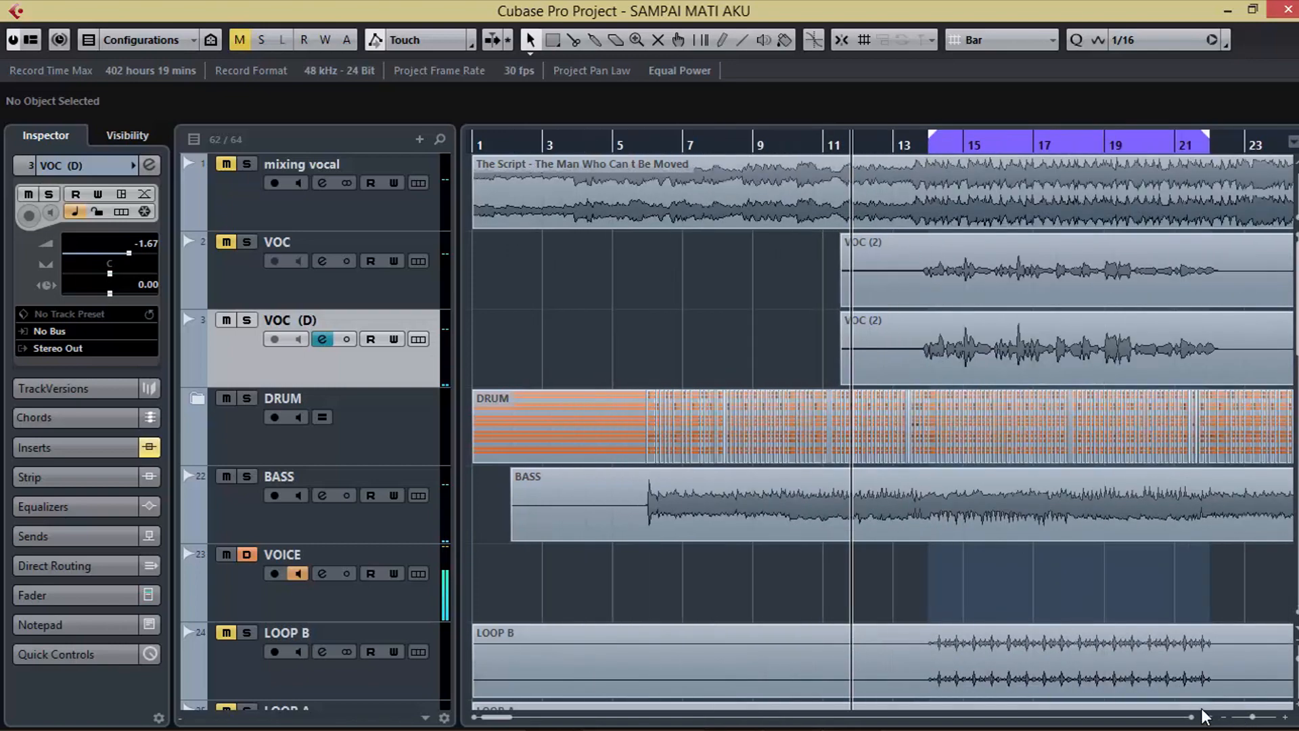
scroll(1192, 723, "right", 3)
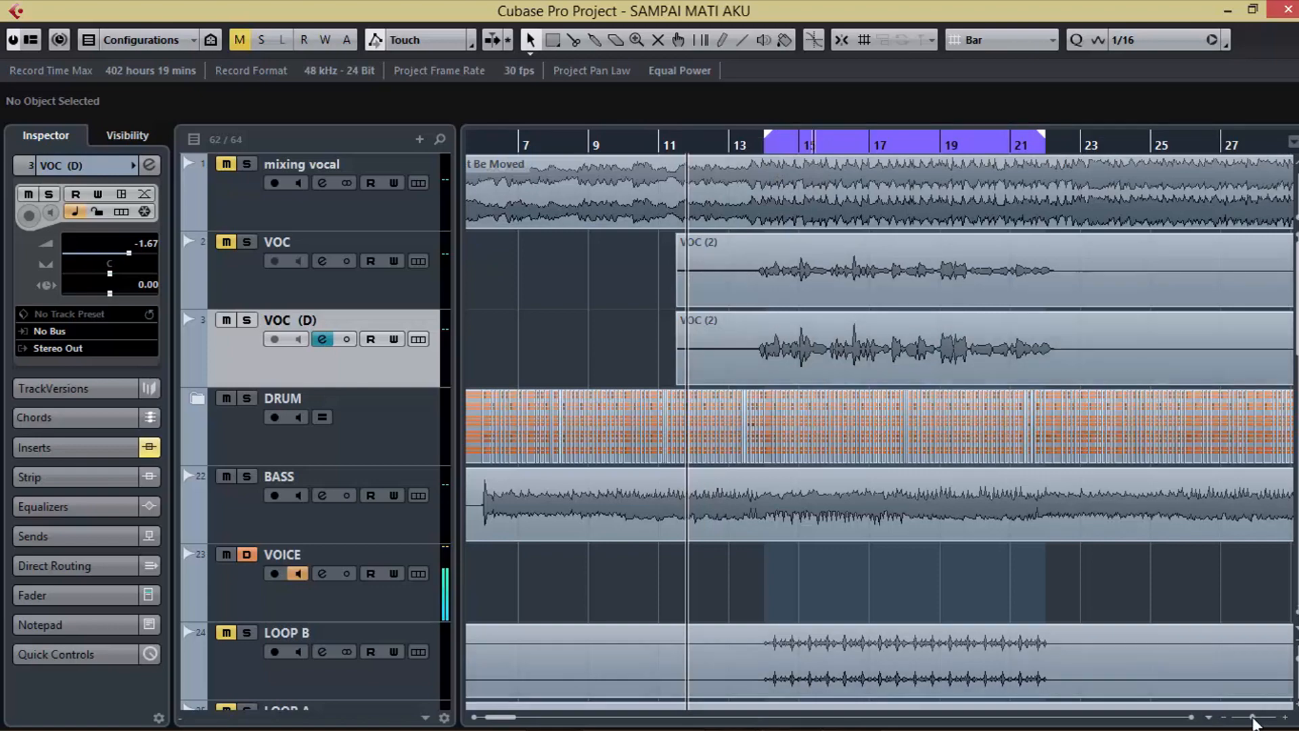
left_click_drag(1253, 721, 1238, 722)
scroll(1197, 722, "right", 3)
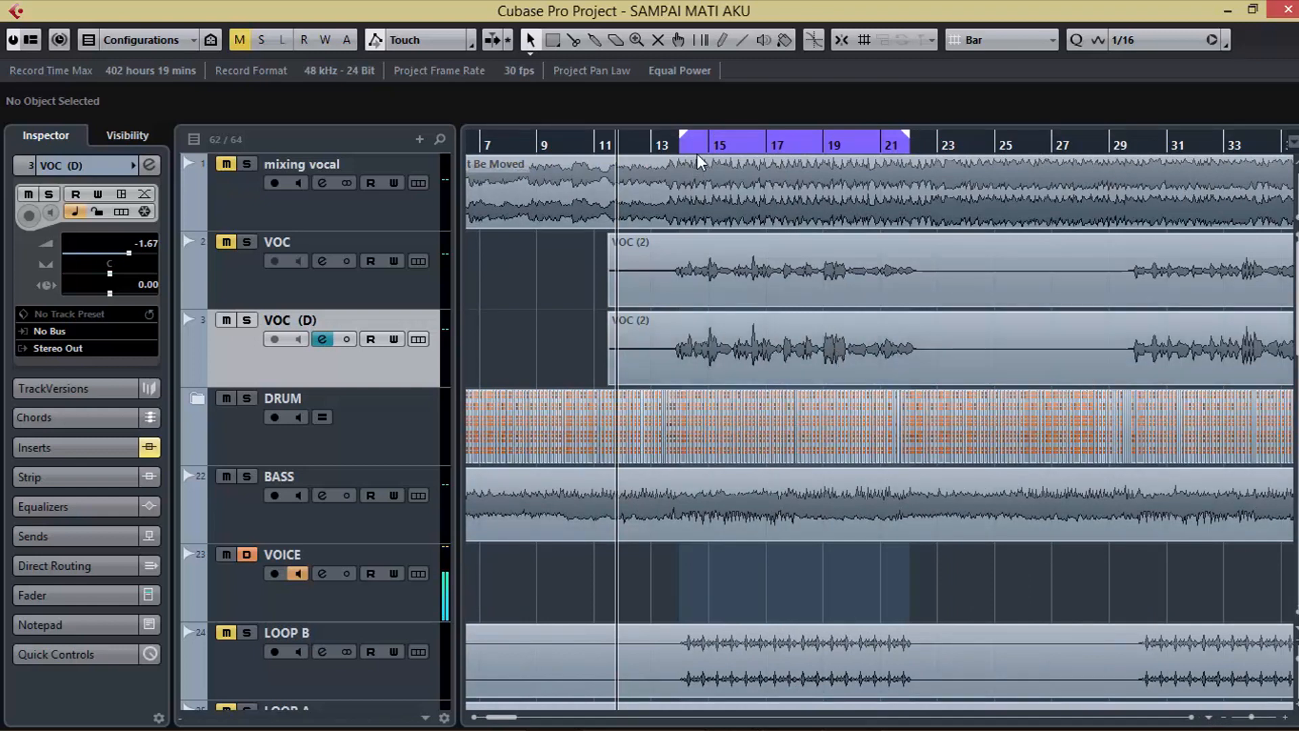
left_click_drag(685, 148, 645, 178)
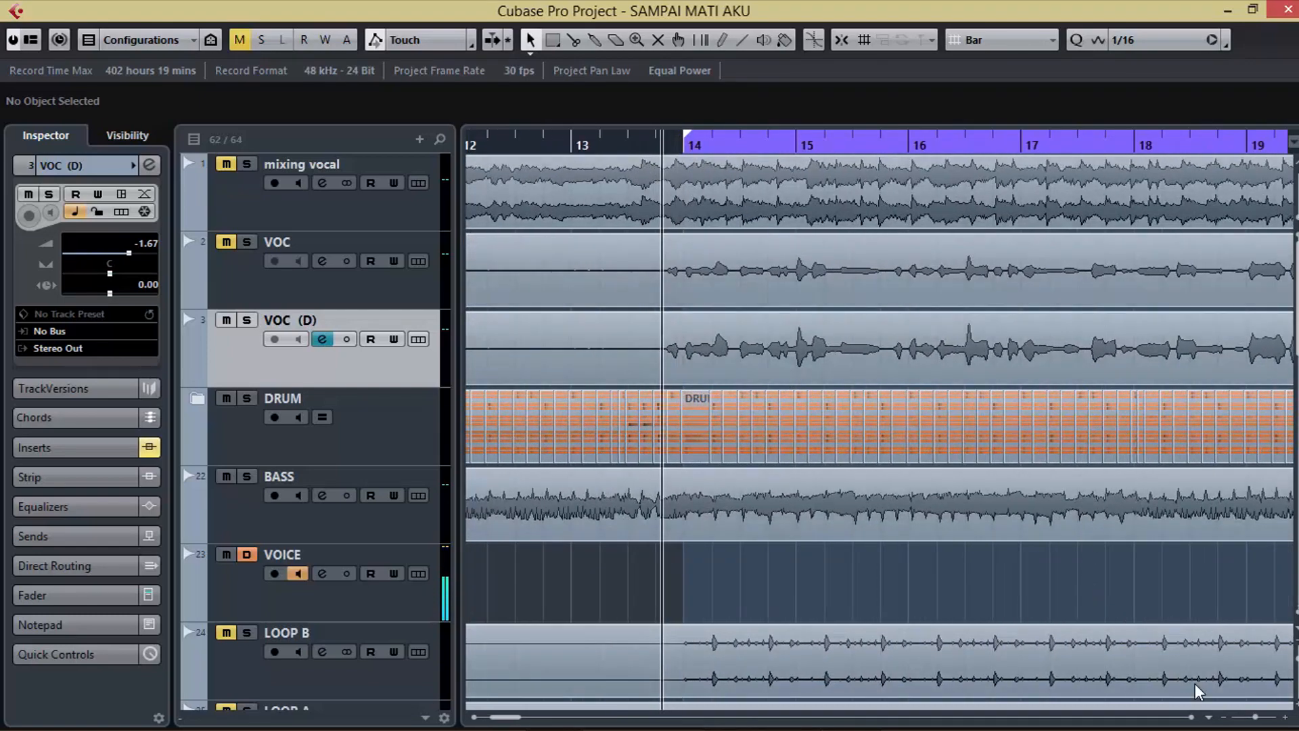
left_click(1252, 718)
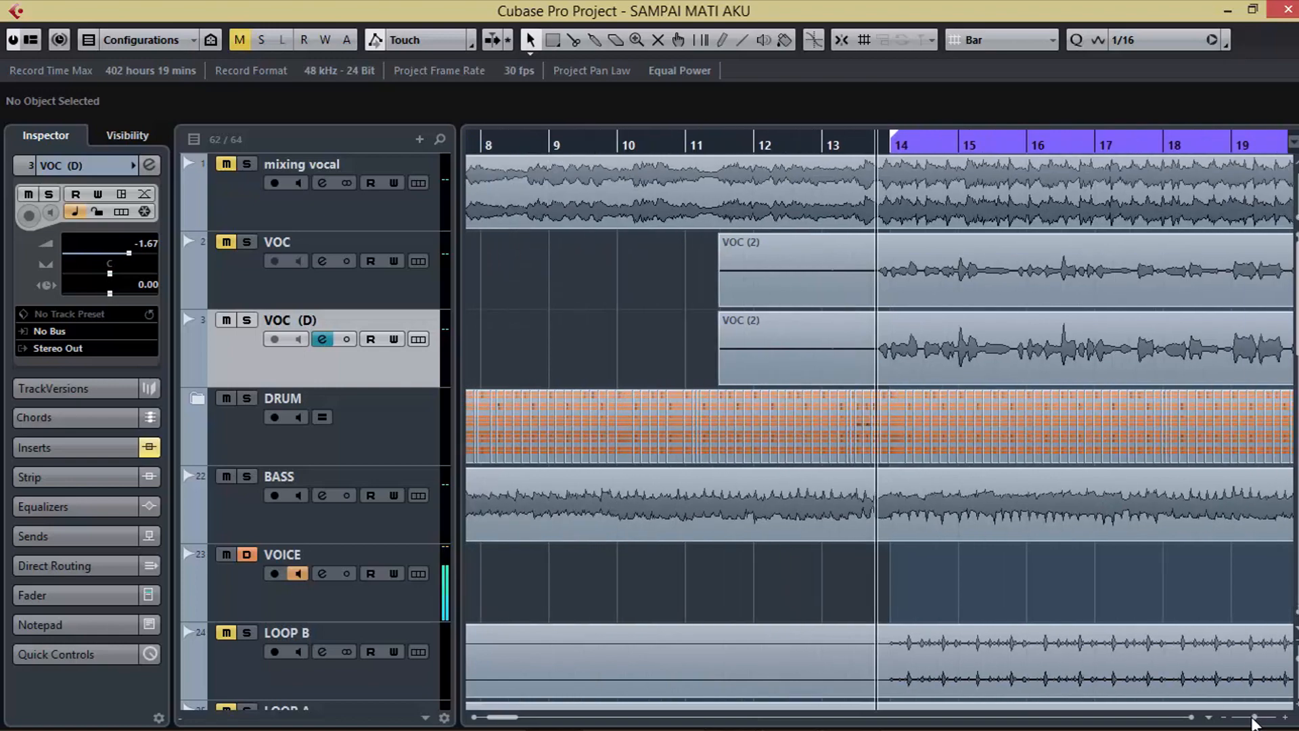
left_click(1252, 718)
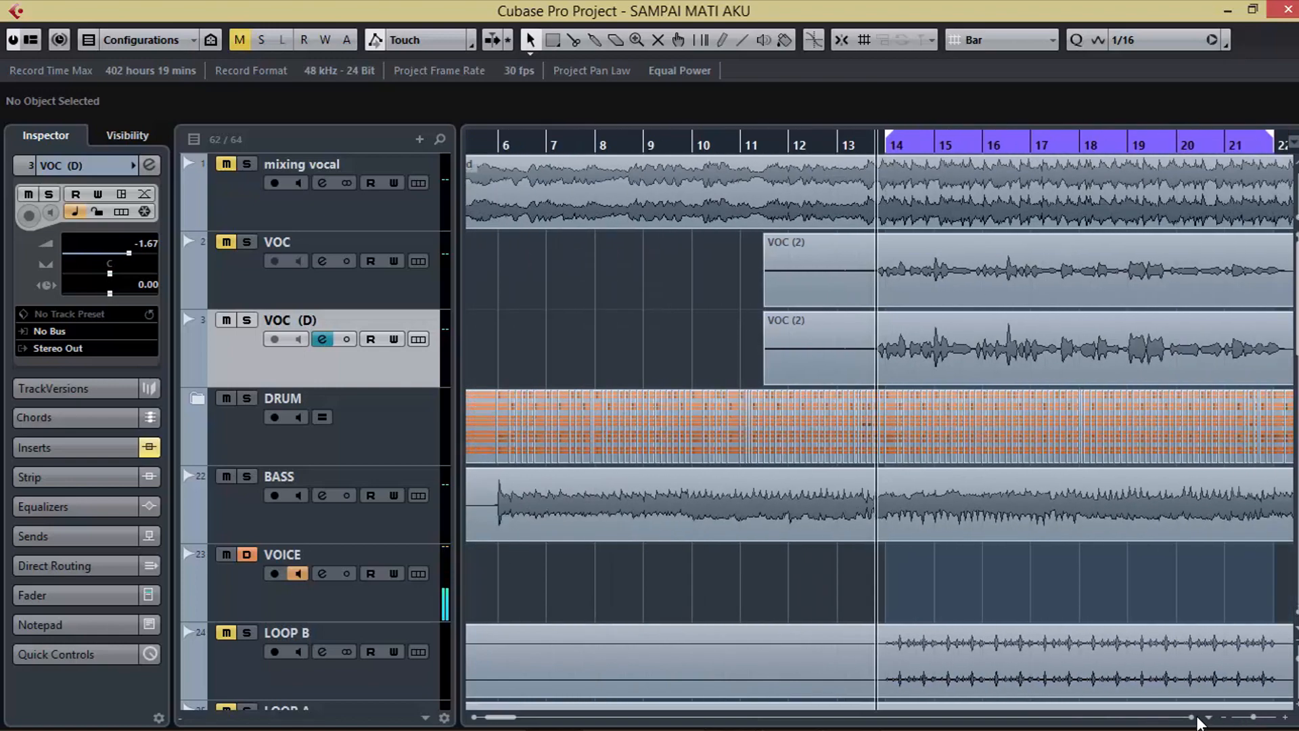
scroll(1198, 722, "right", 3)
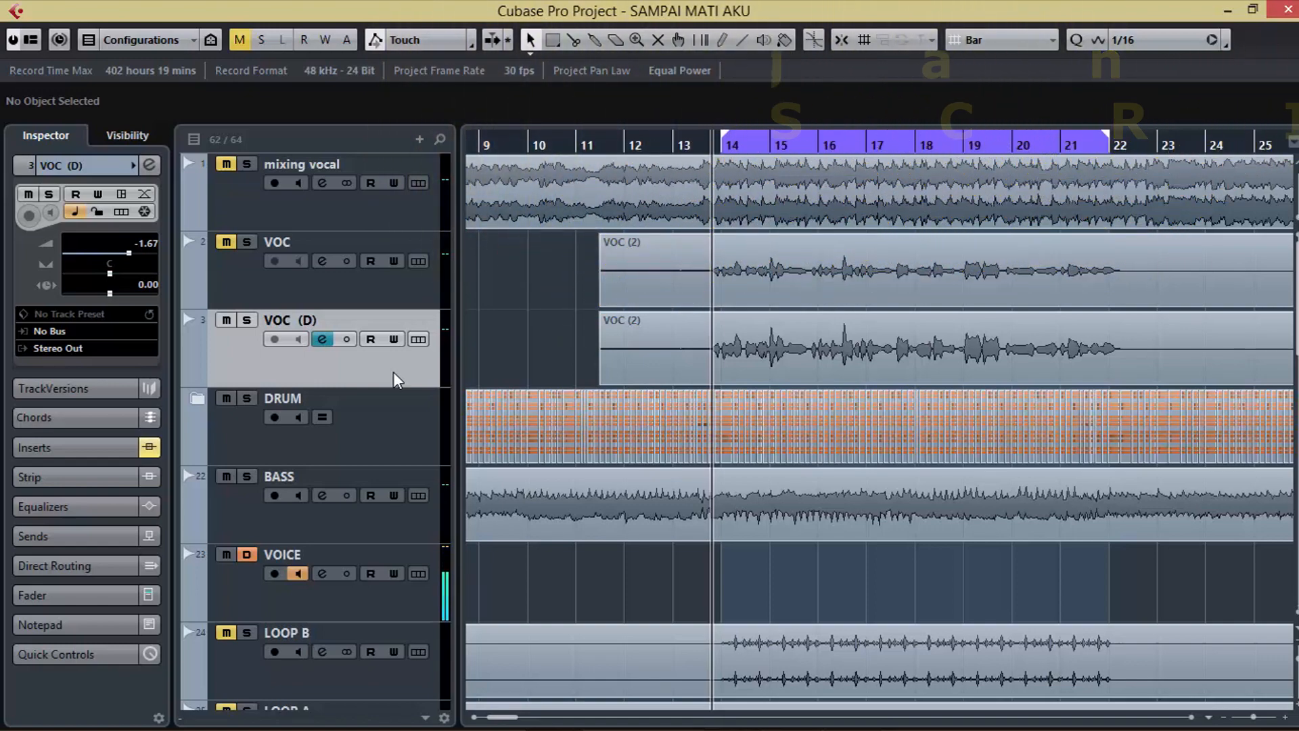
- Open the channel settings of the VOC (D) track and activate its UAD UA 1176LN Legacy compressor insert by switching its bypass off
left_click(322, 341)
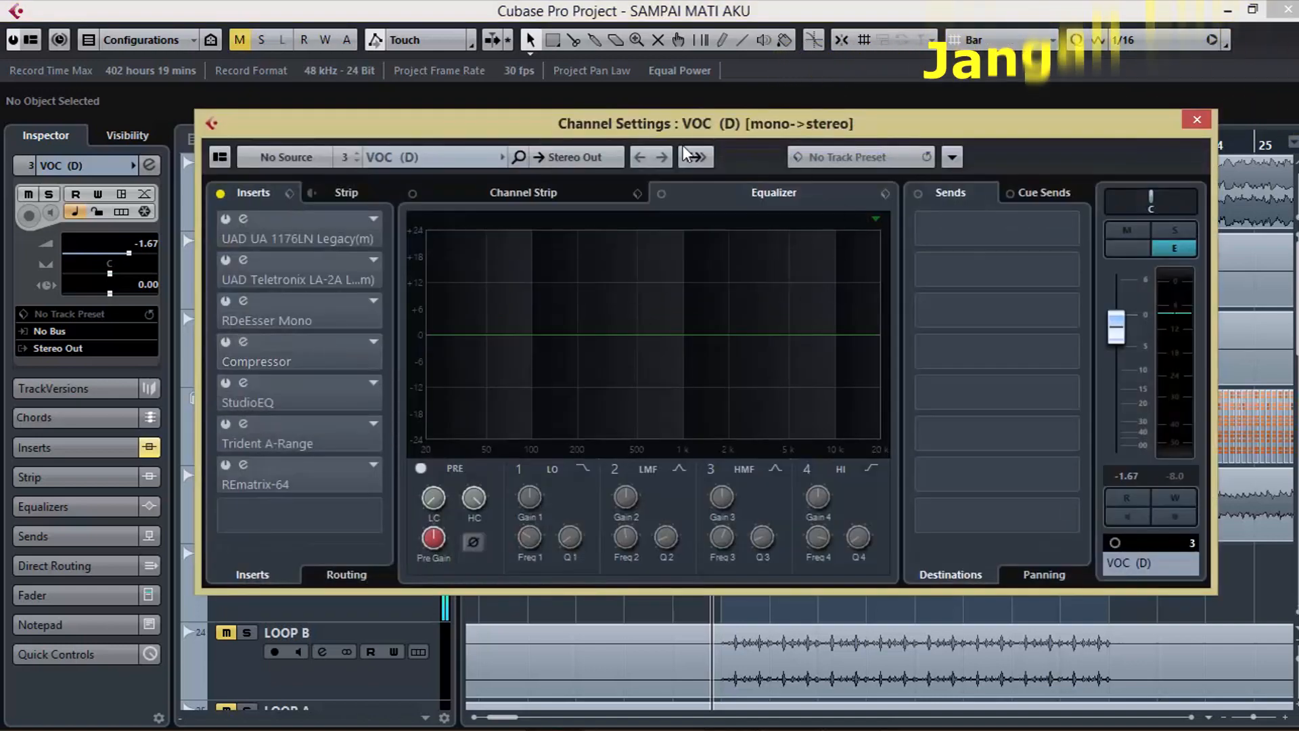
left_click_drag(658, 128, 652, 159)
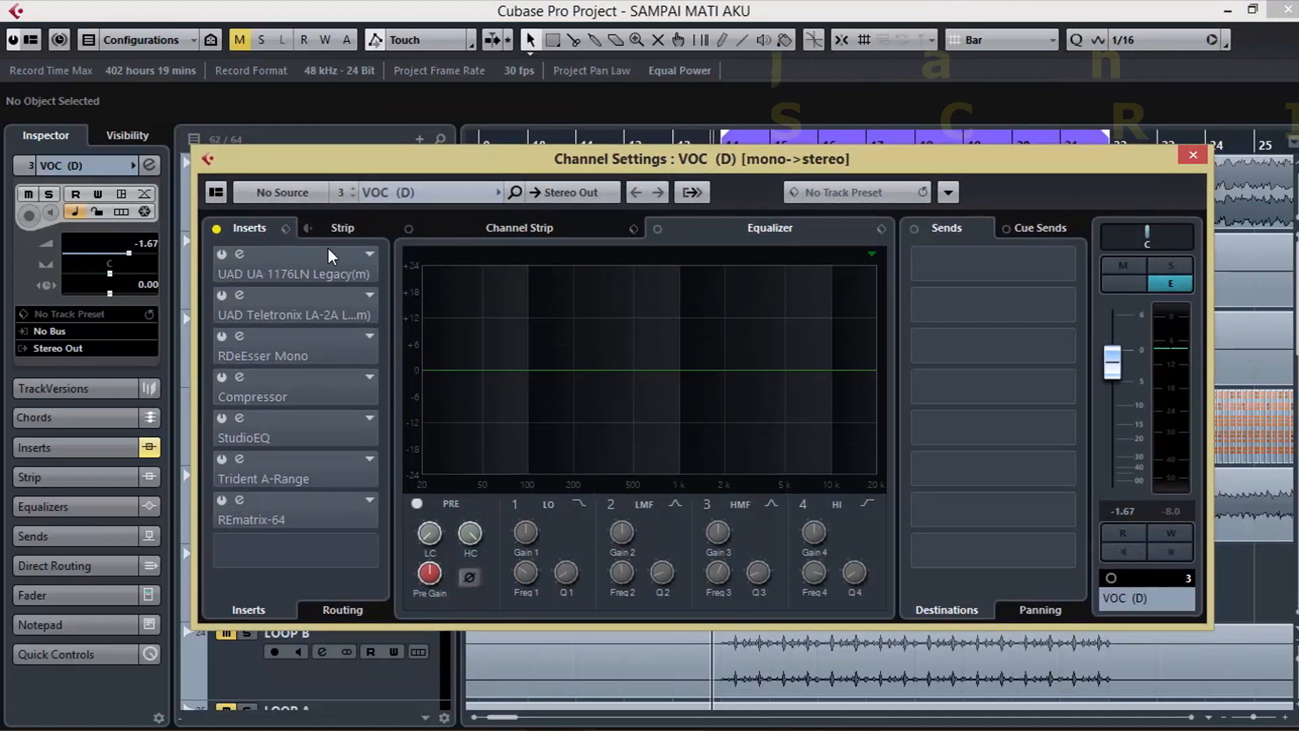
left_click_drag(520, 160, 544, 163)
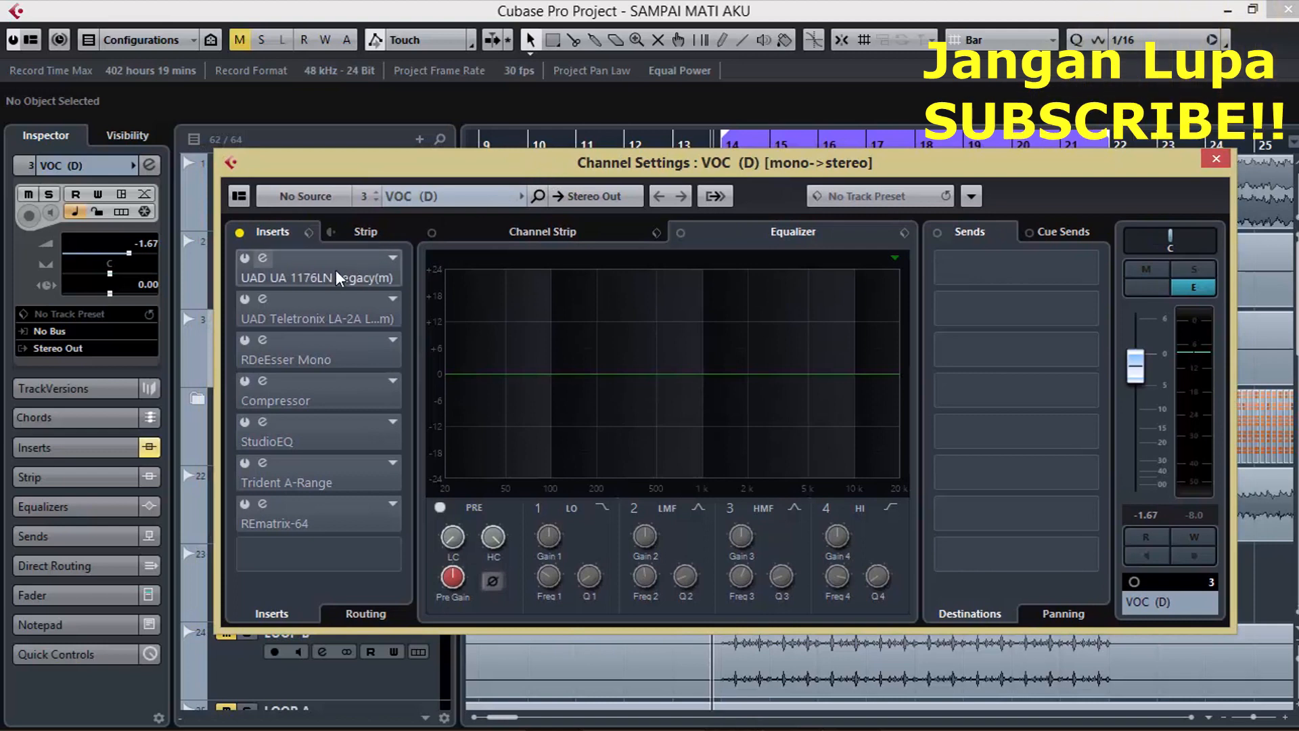
left_click(263, 259)
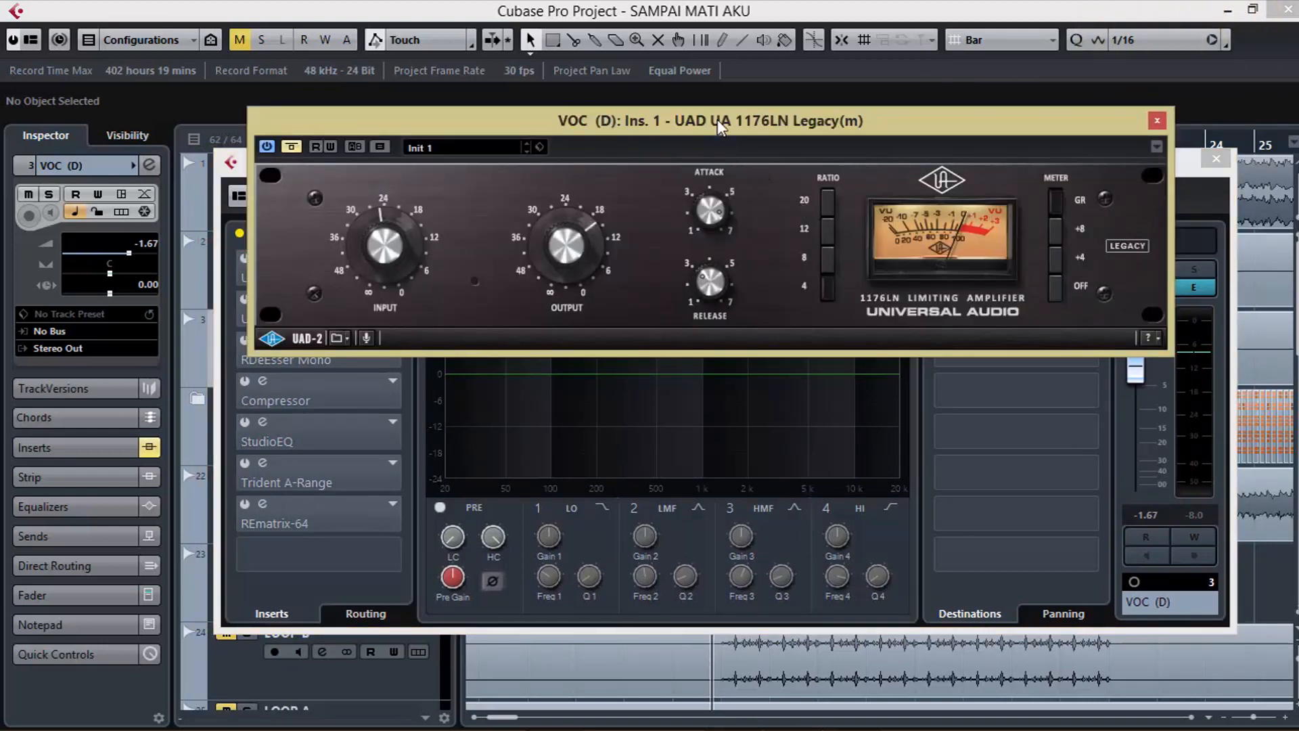
left_click_drag(717, 119, 742, 177)
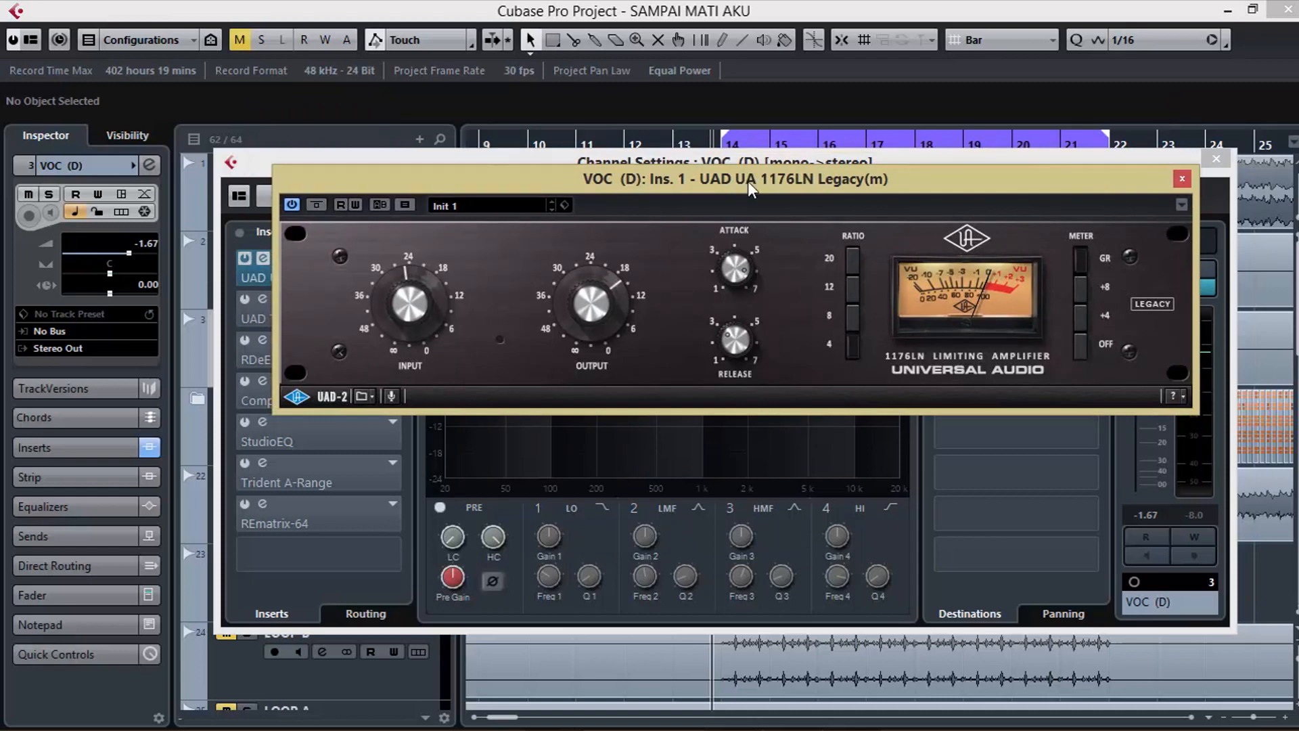
left_click_drag(749, 181, 552, 281)
- Play the project and solo the VOC (D) channel, keeping the 1176LN compressor in view
key("space")
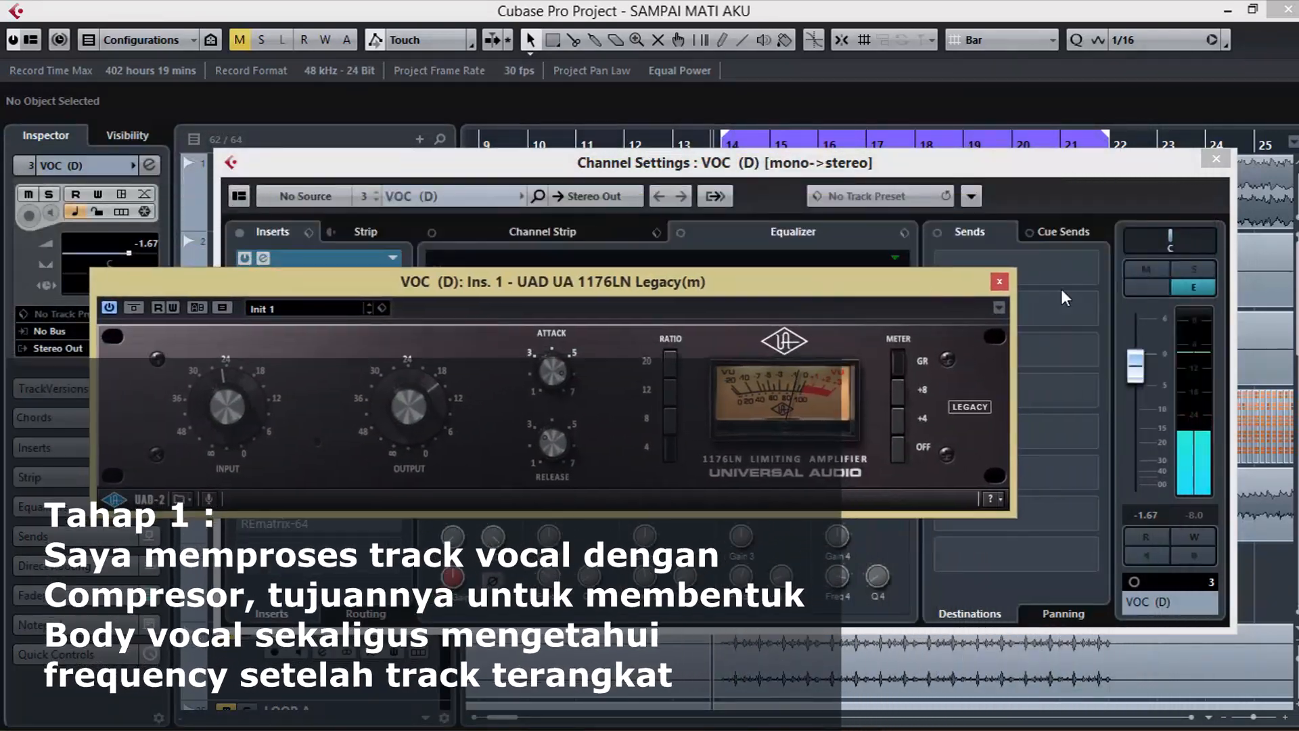
left_click(1194, 270)
left_click_drag(734, 286, 886, 226)
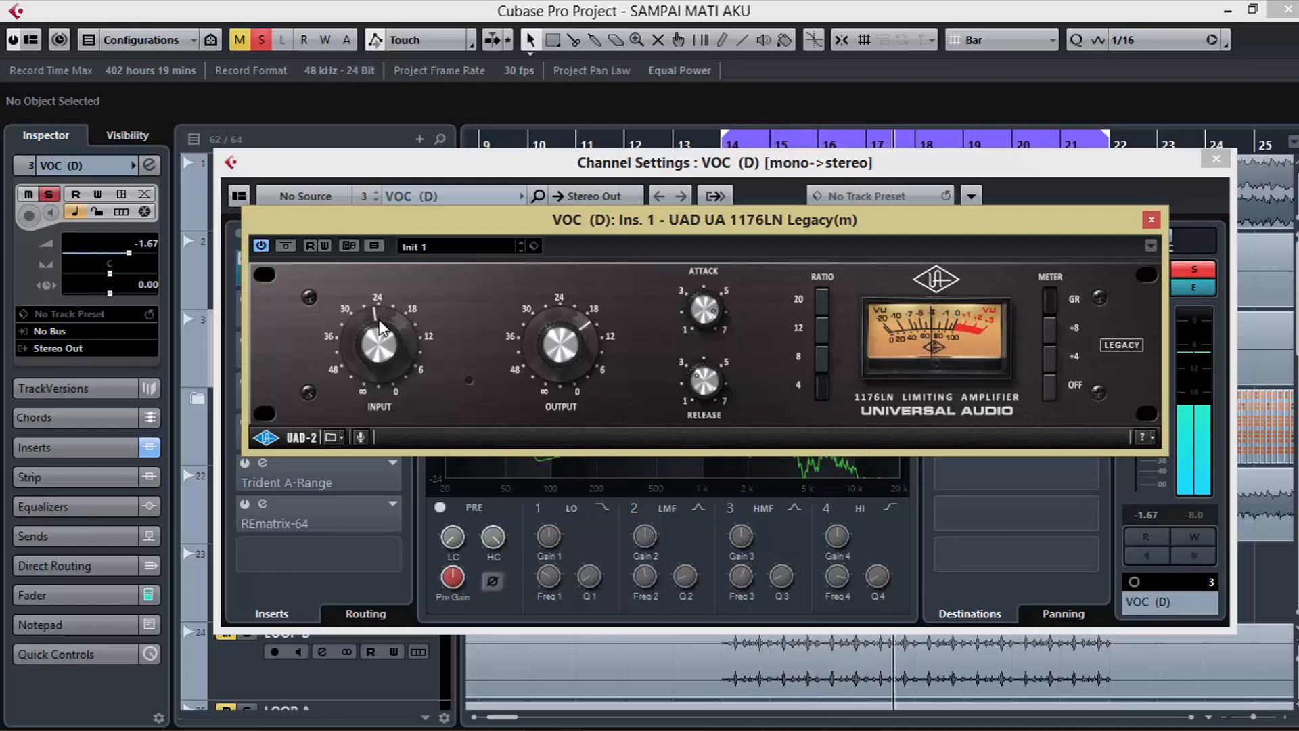
- Compare the soloed vocal with the 1176LN compressor bypassed and active, replaying the phrase from just before bar 14
left_click(286, 246)
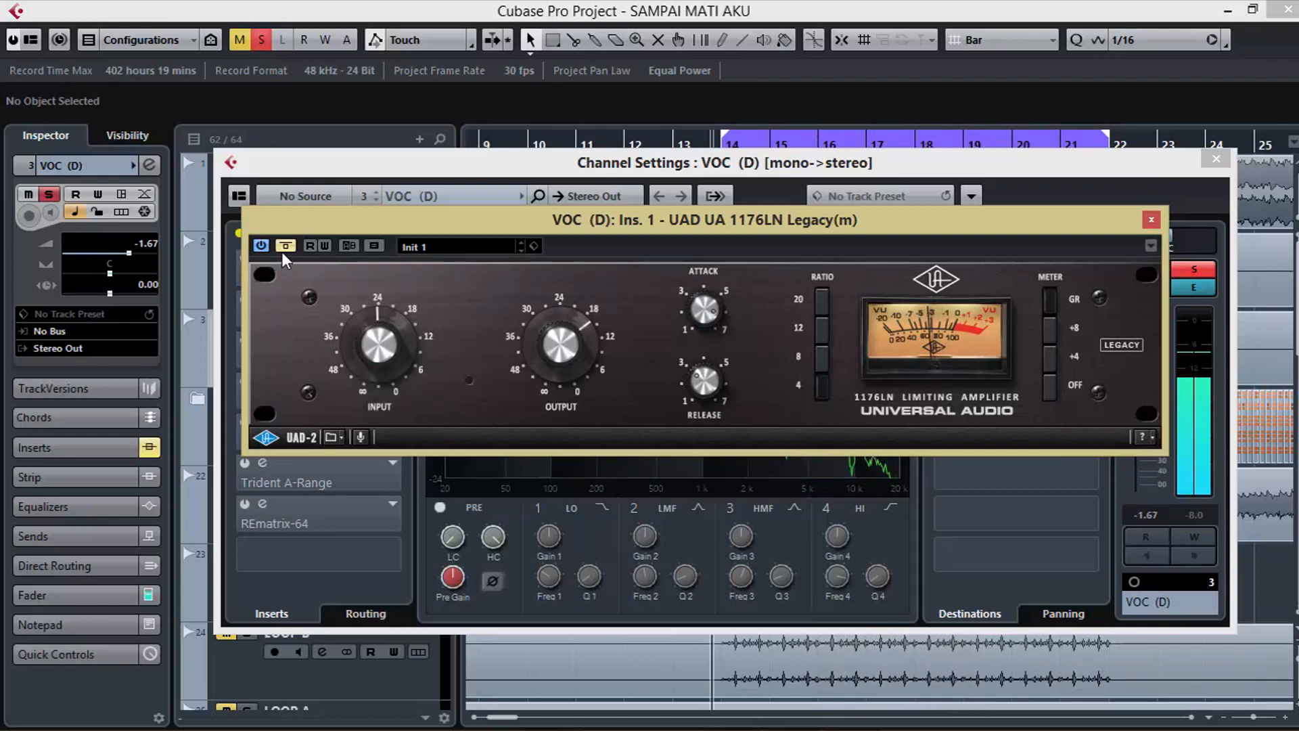
left_click(284, 249)
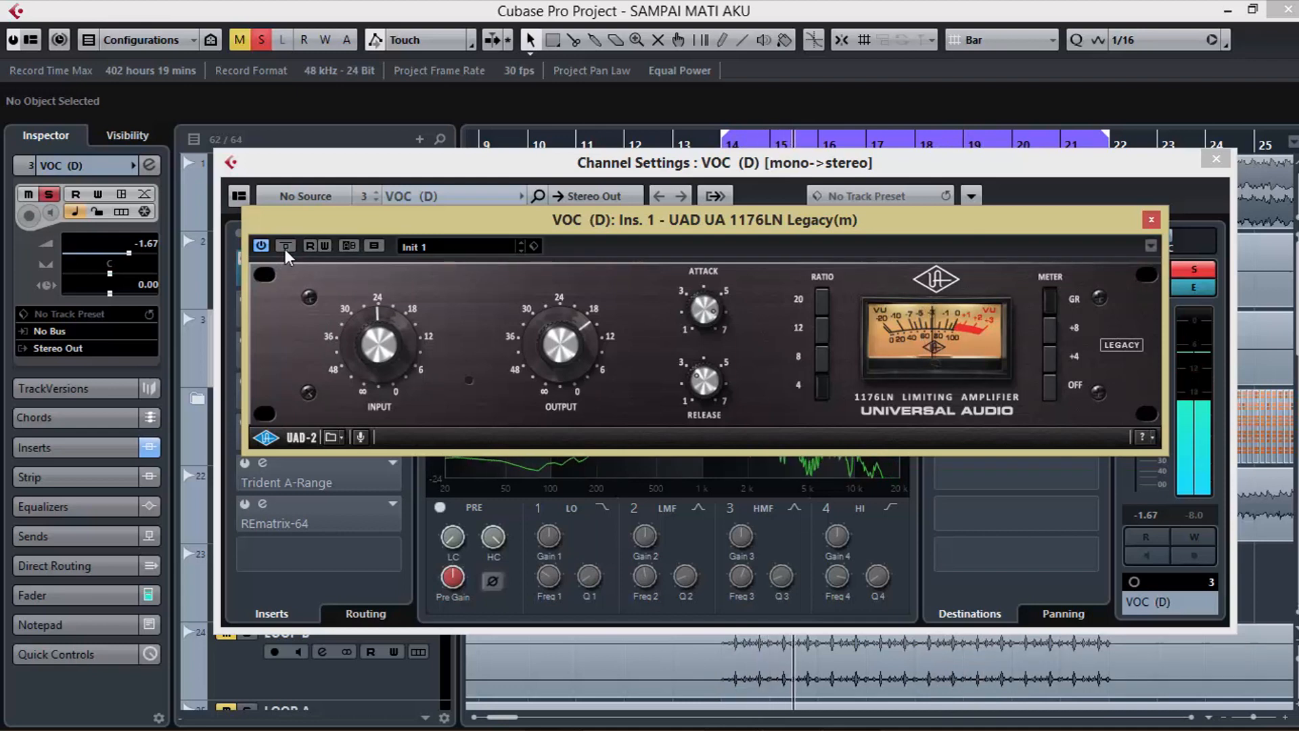
key("space")
left_click(286, 246)
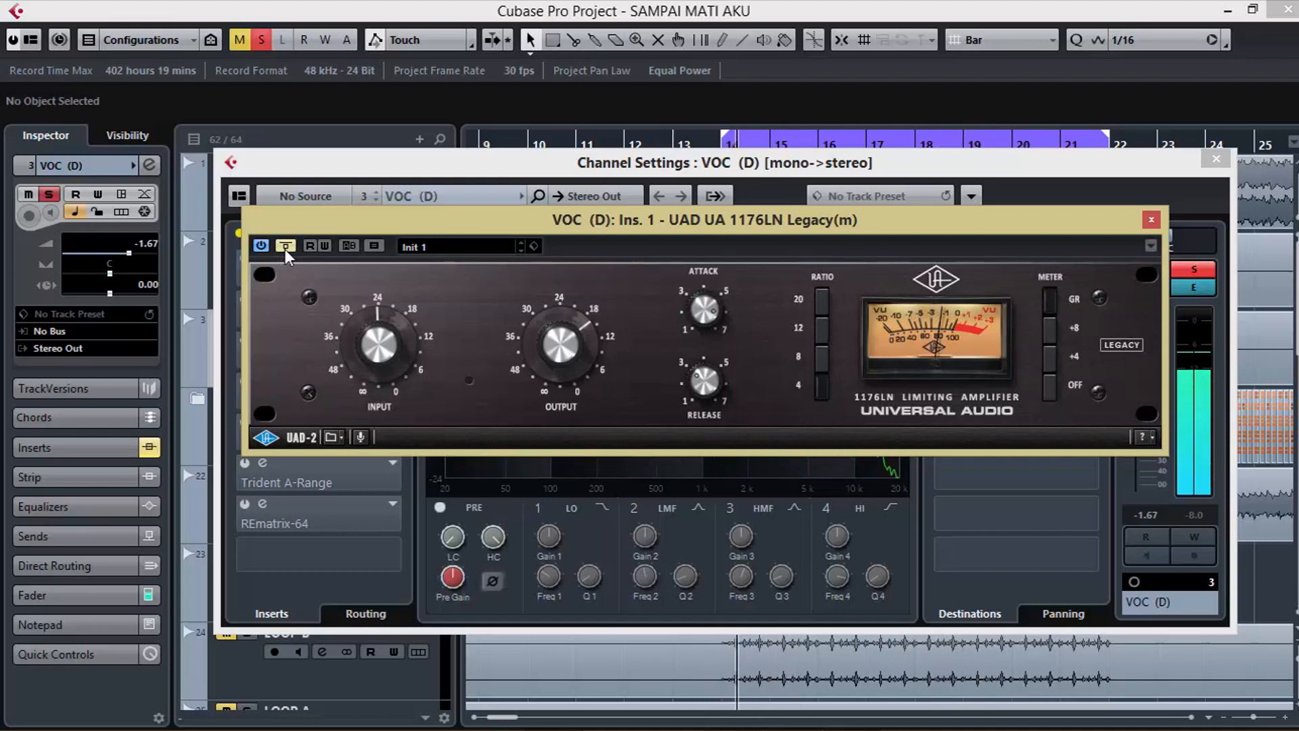
left_click(285, 246)
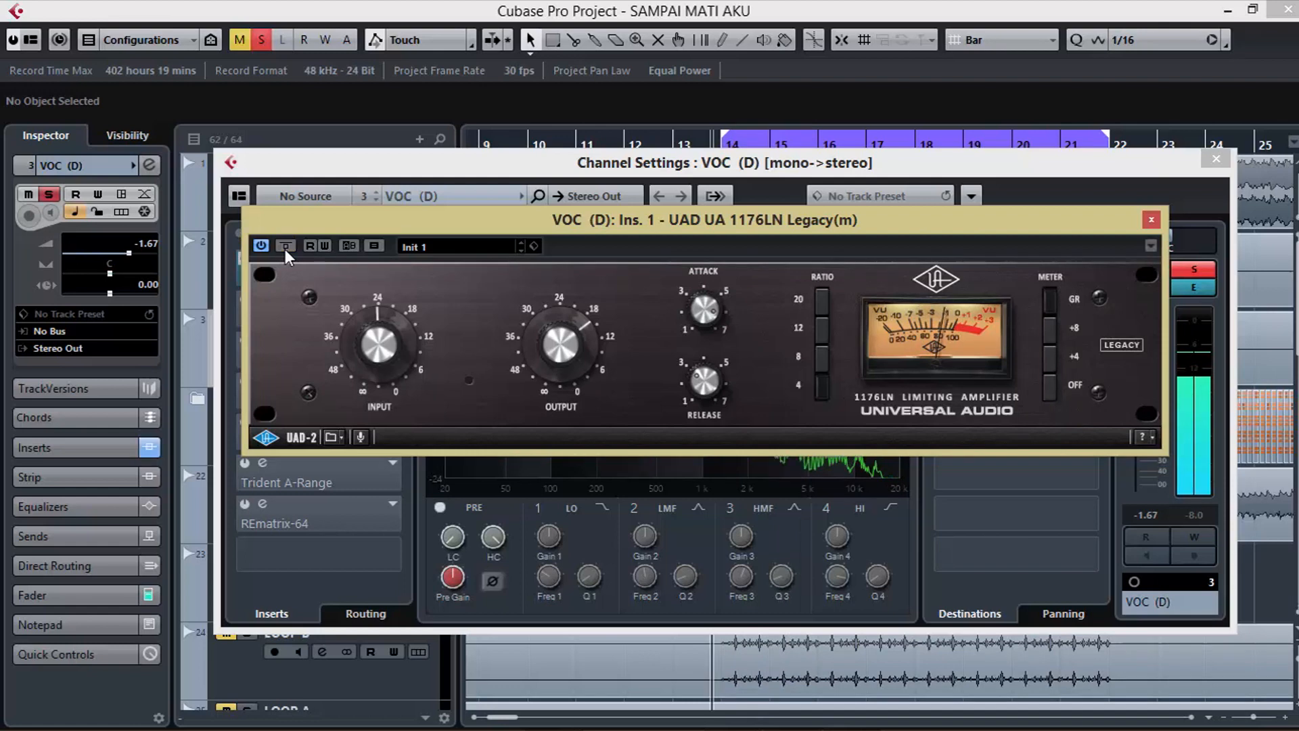
key("space")
key("space")
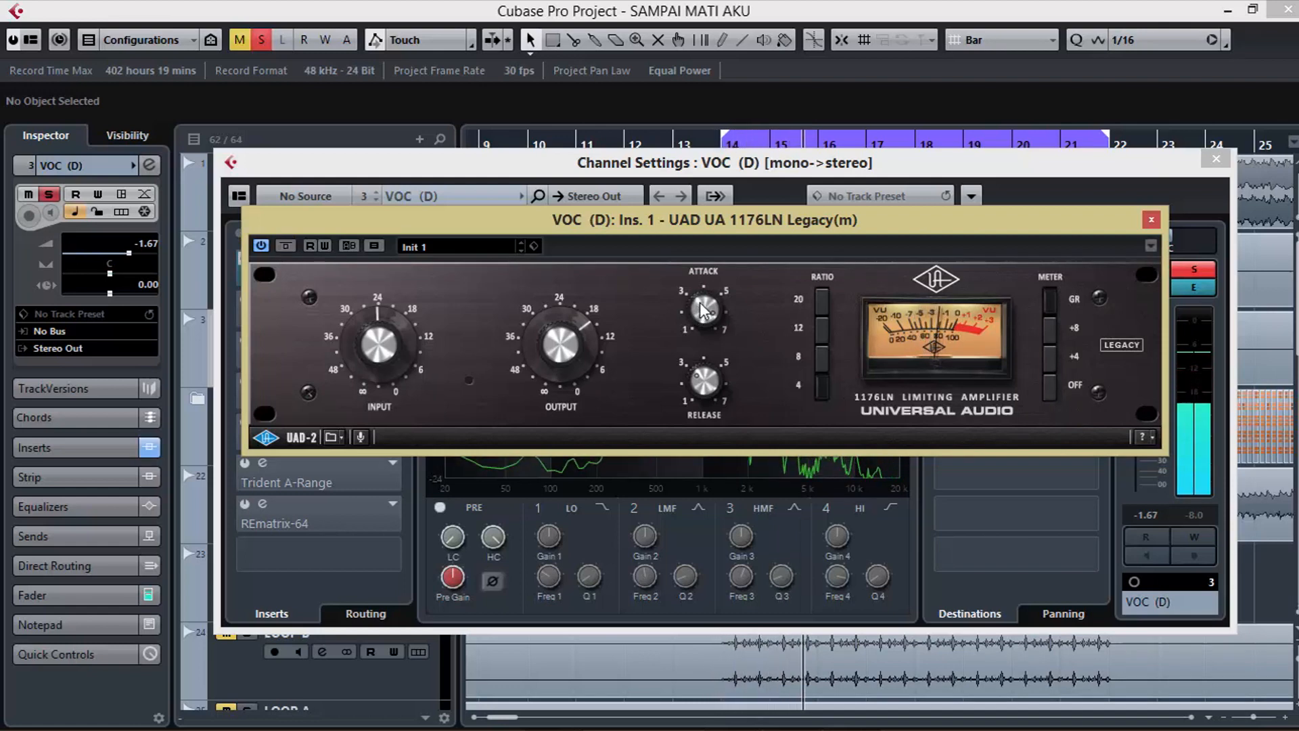
- Replay the vocal phrase several times with the 1176LN active and examine its compression on the VU meter
key("space")
key("space")
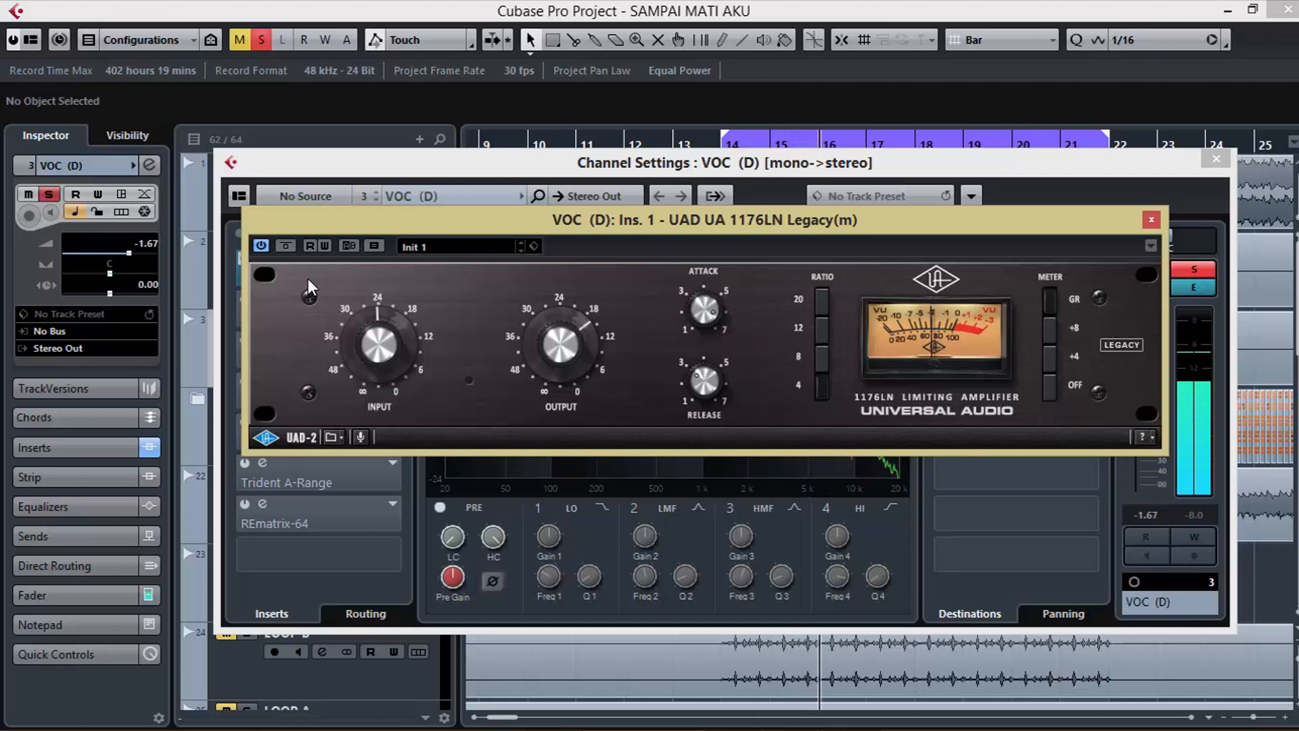
key("space")
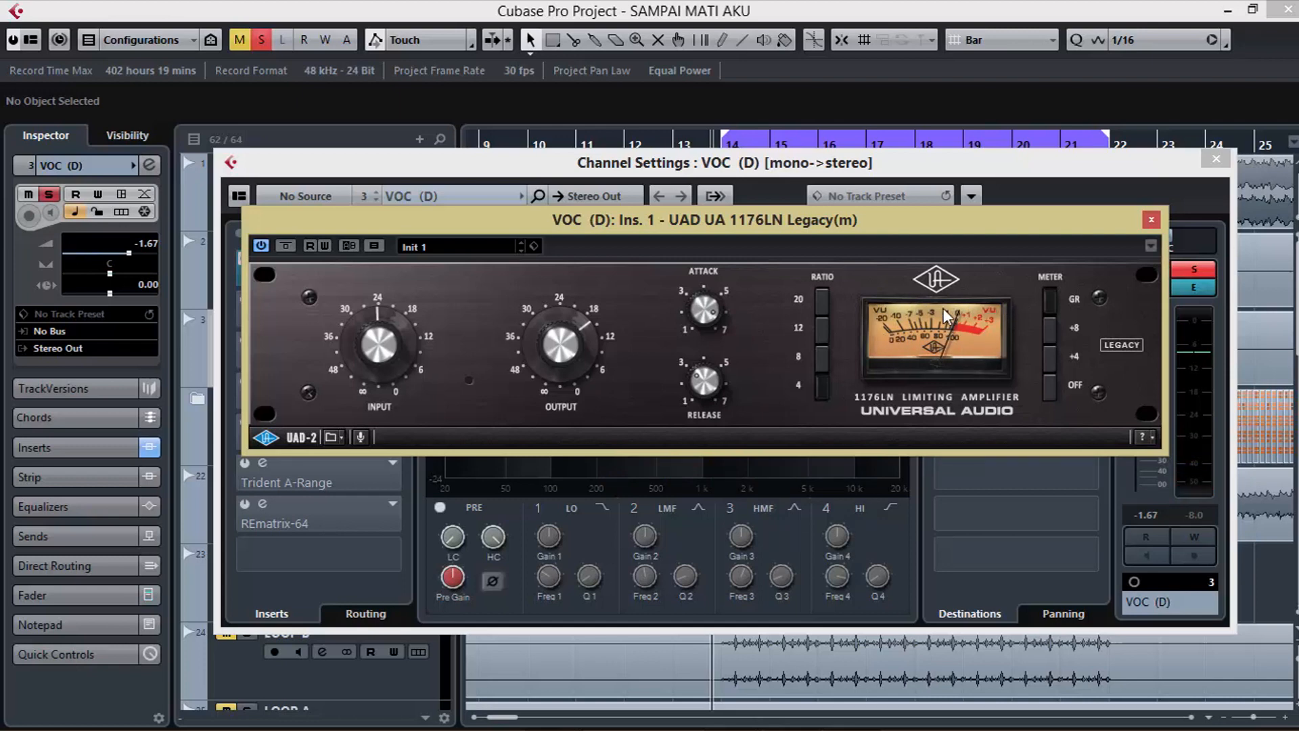
key("space")
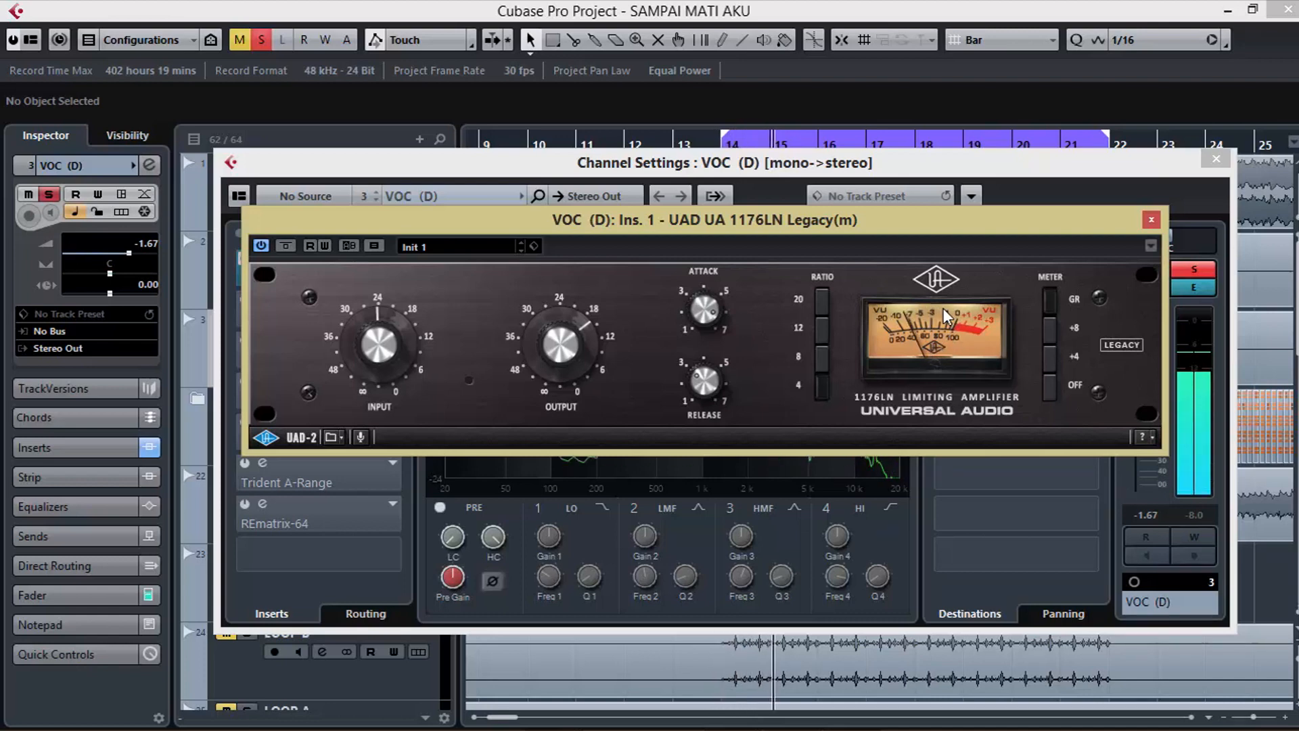
key("space")
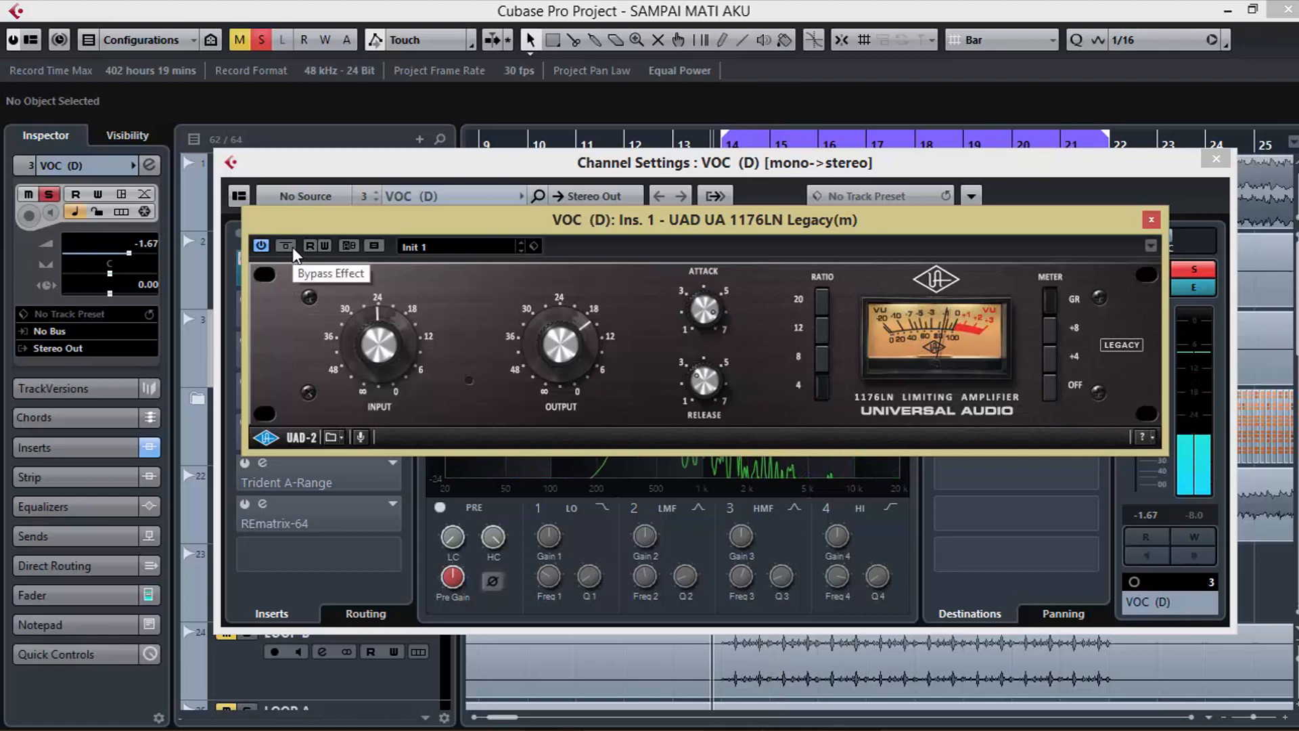
- Bypass the 1176LN and re-enable it once more, playing the vocal phrase from the start in each state
left_click(292, 247)
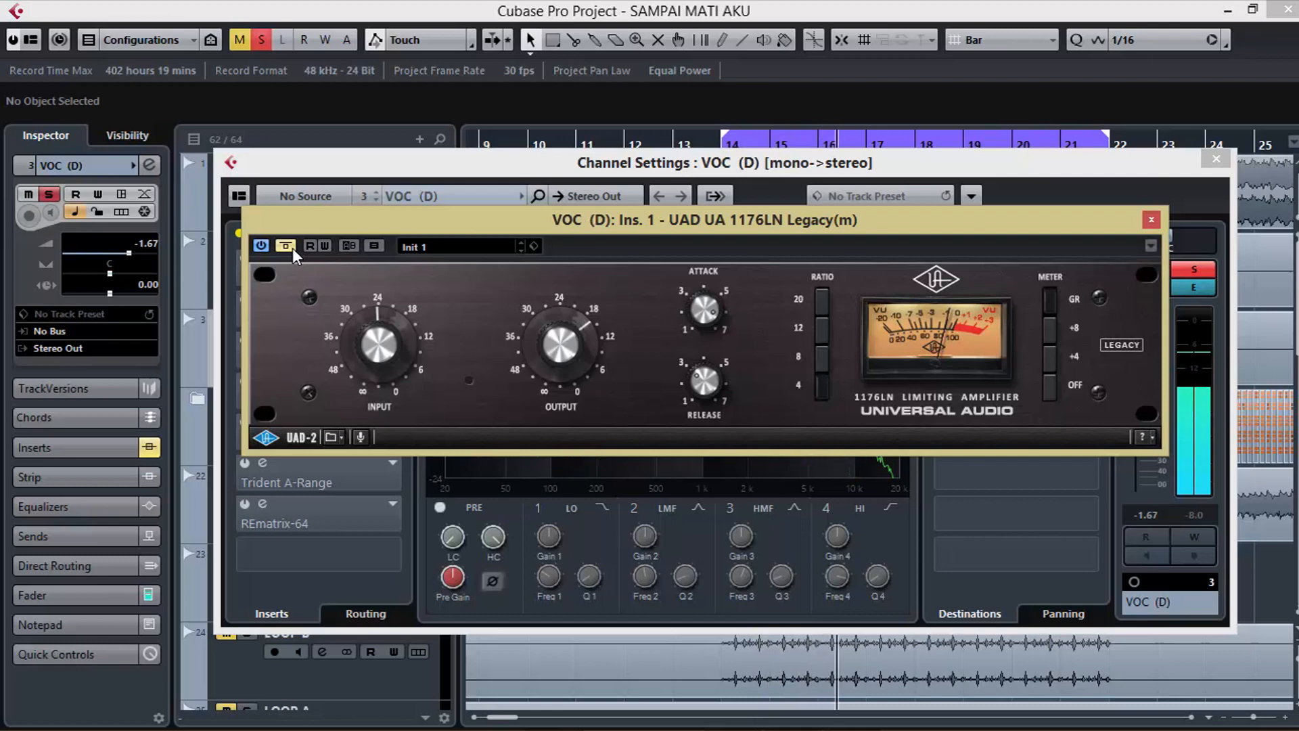
key("space")
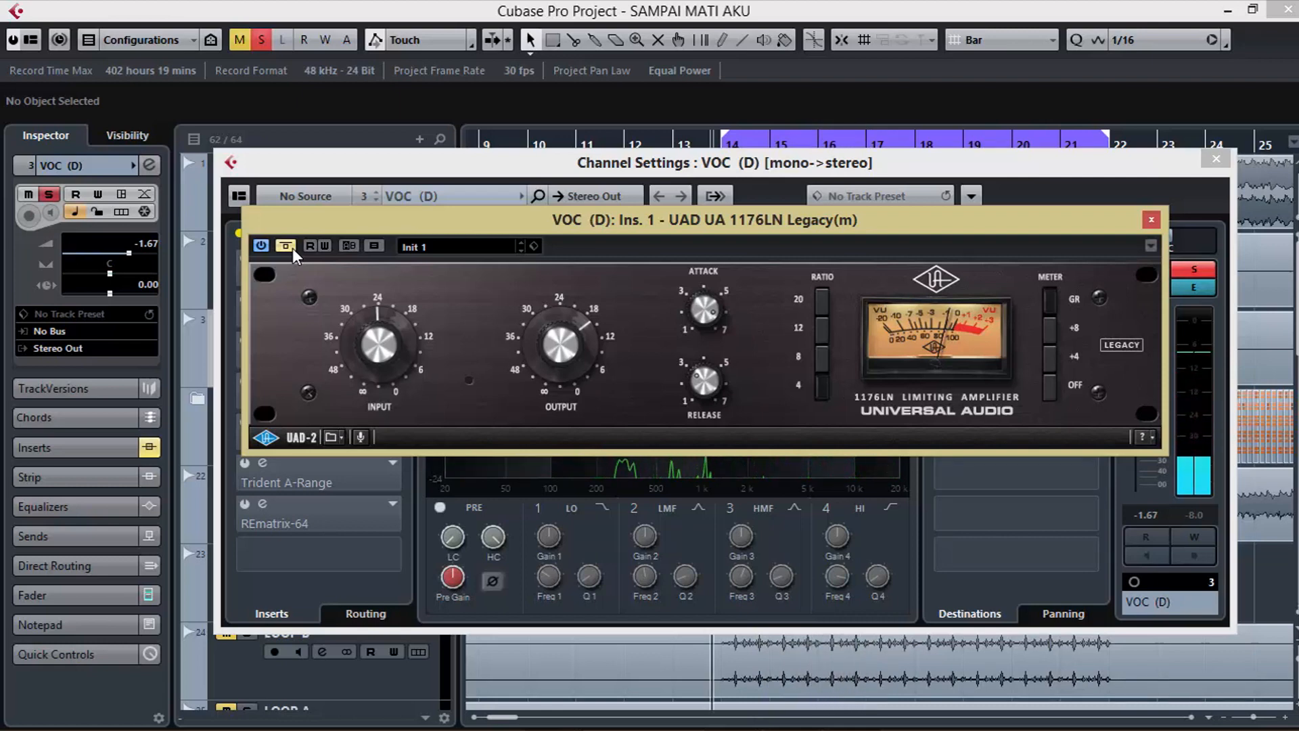
left_click(292, 248)
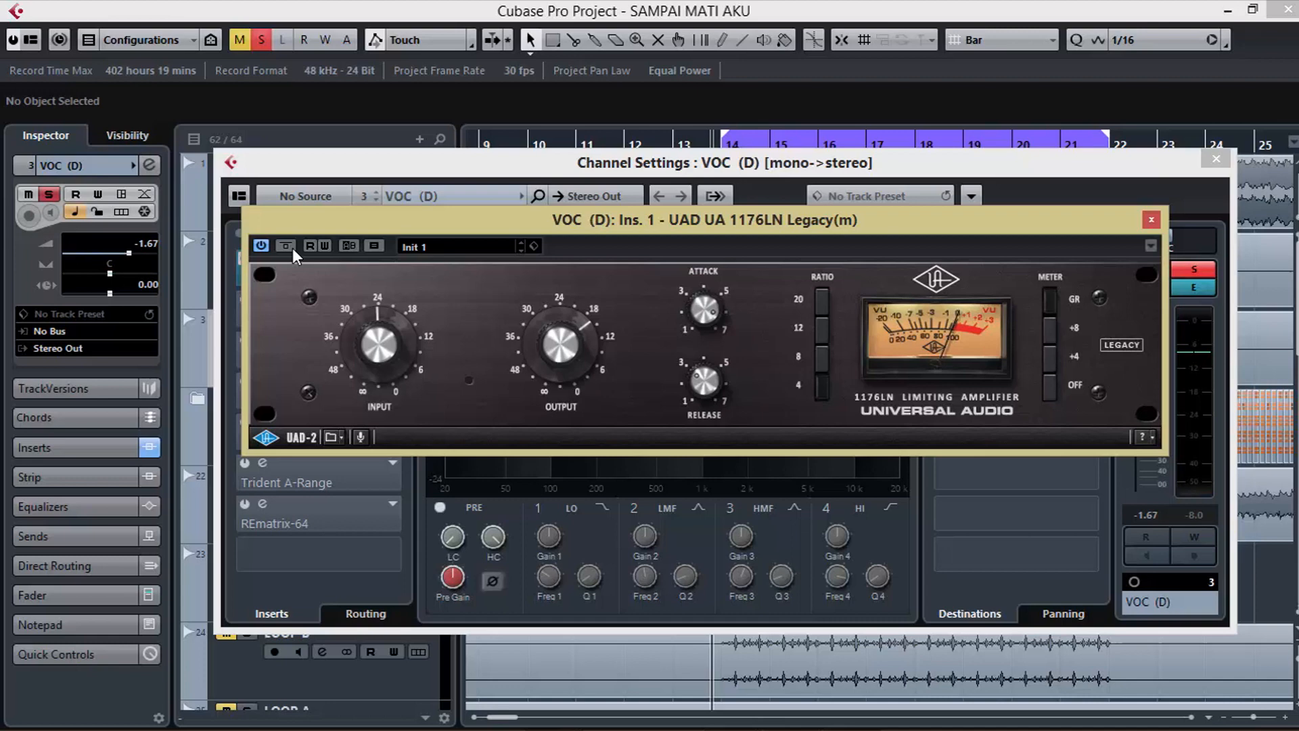
key("space")
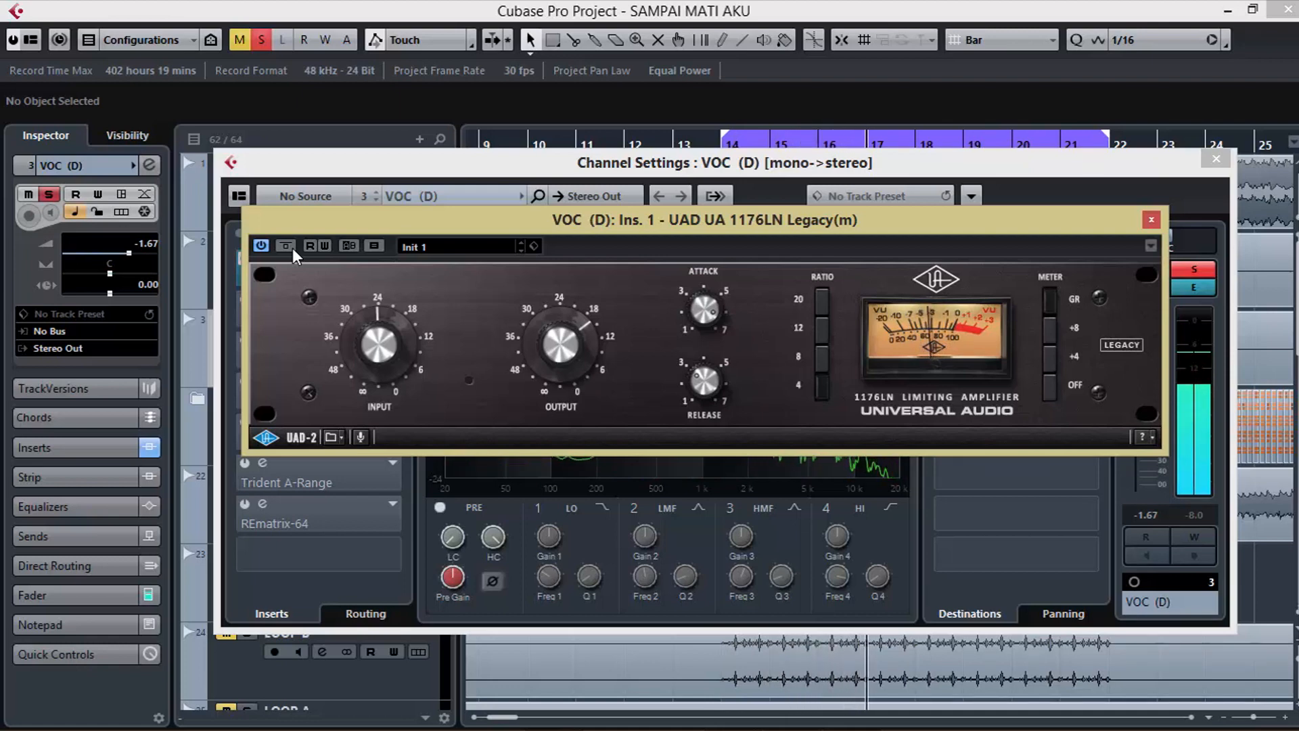
key("space")
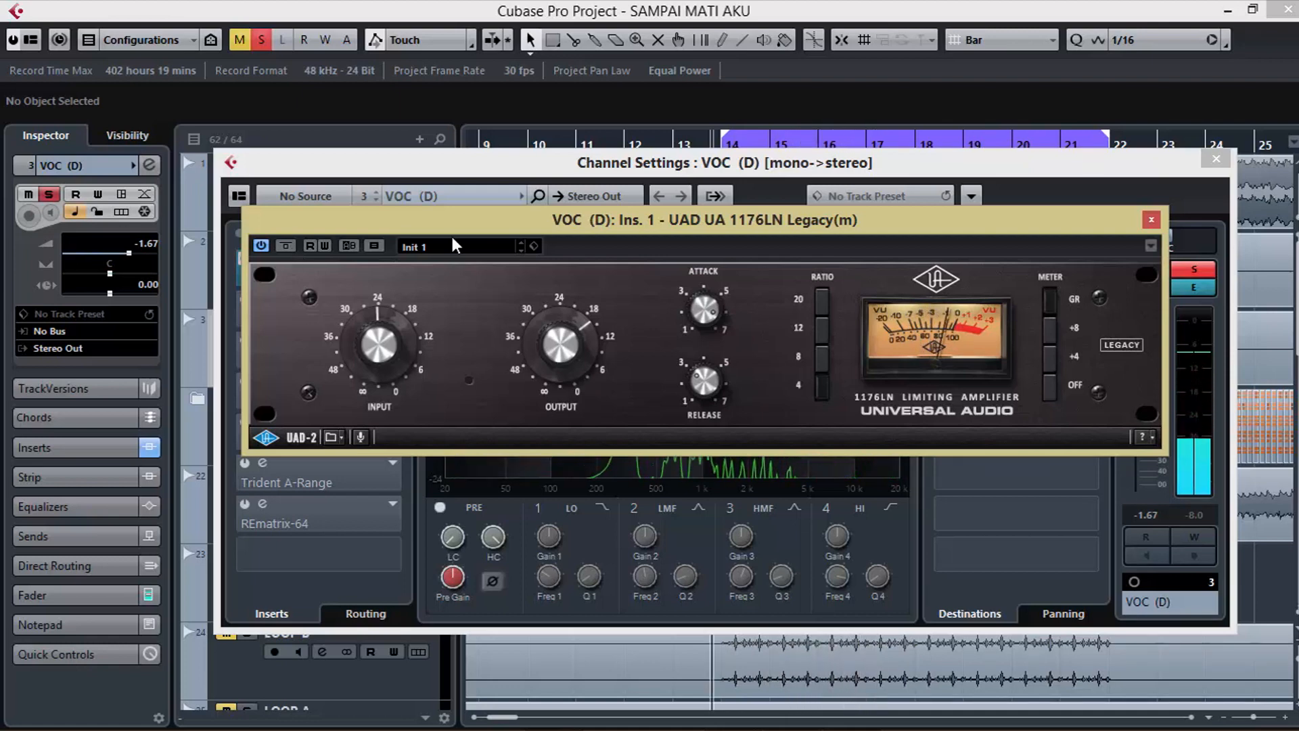
- Open the UAD Teletronix LA-2A Legacy insert on VOC (D) and activate it by switching its bypass off
left_click_drag(502, 234, 493, 282)
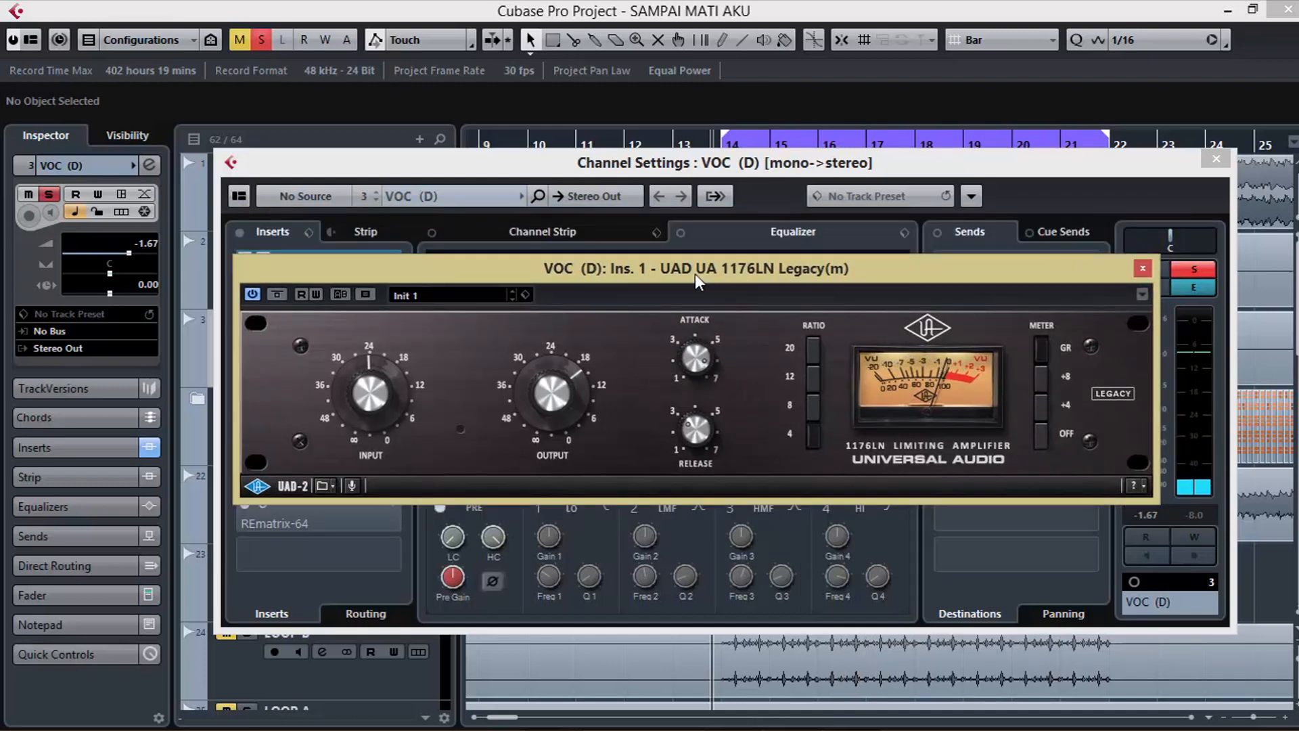
left_click_drag(695, 273, 688, 363)
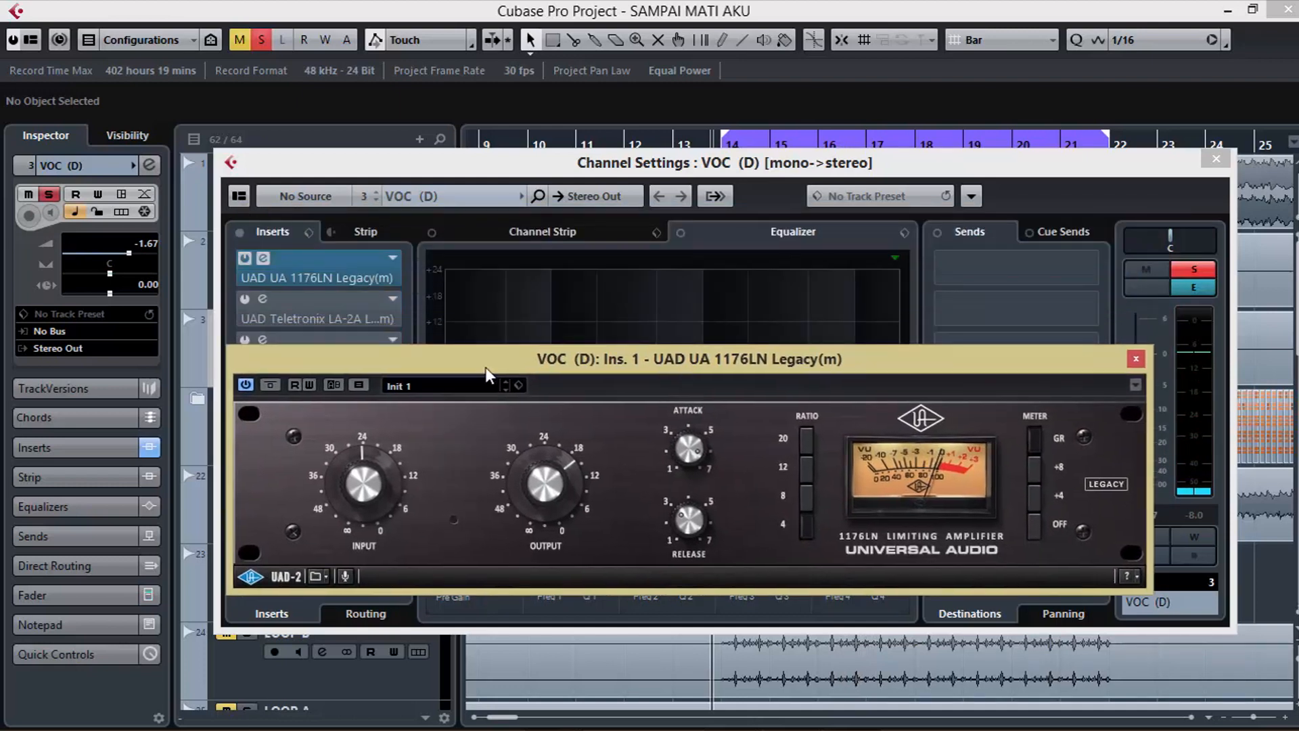
left_click(265, 299)
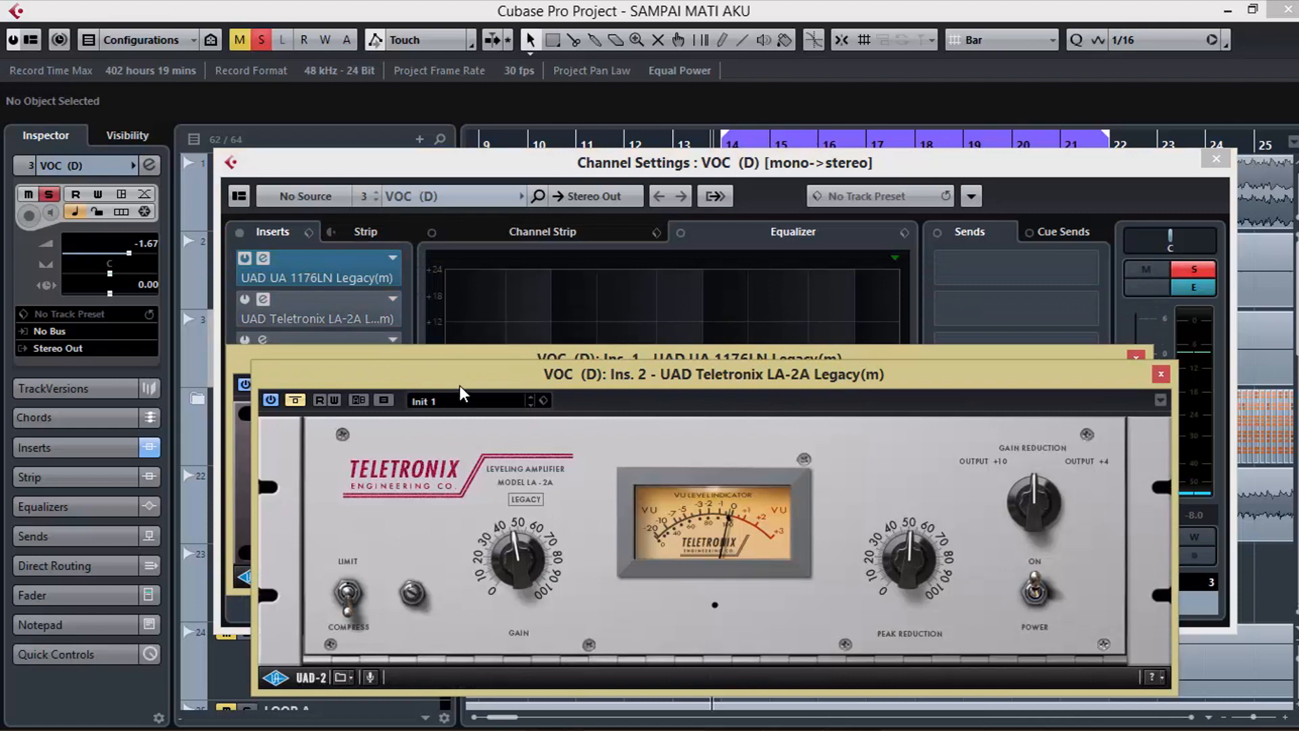
left_click_drag(299, 374, 360, 236)
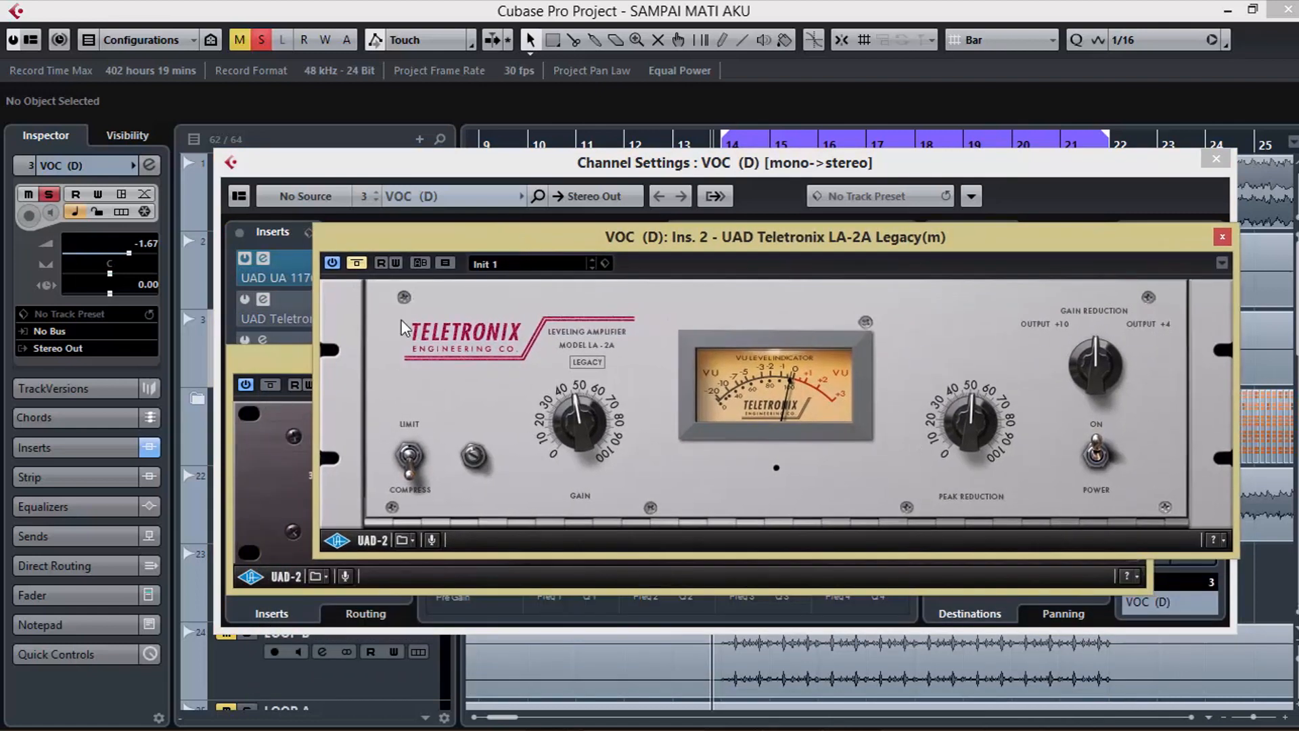
left_click(355, 268)
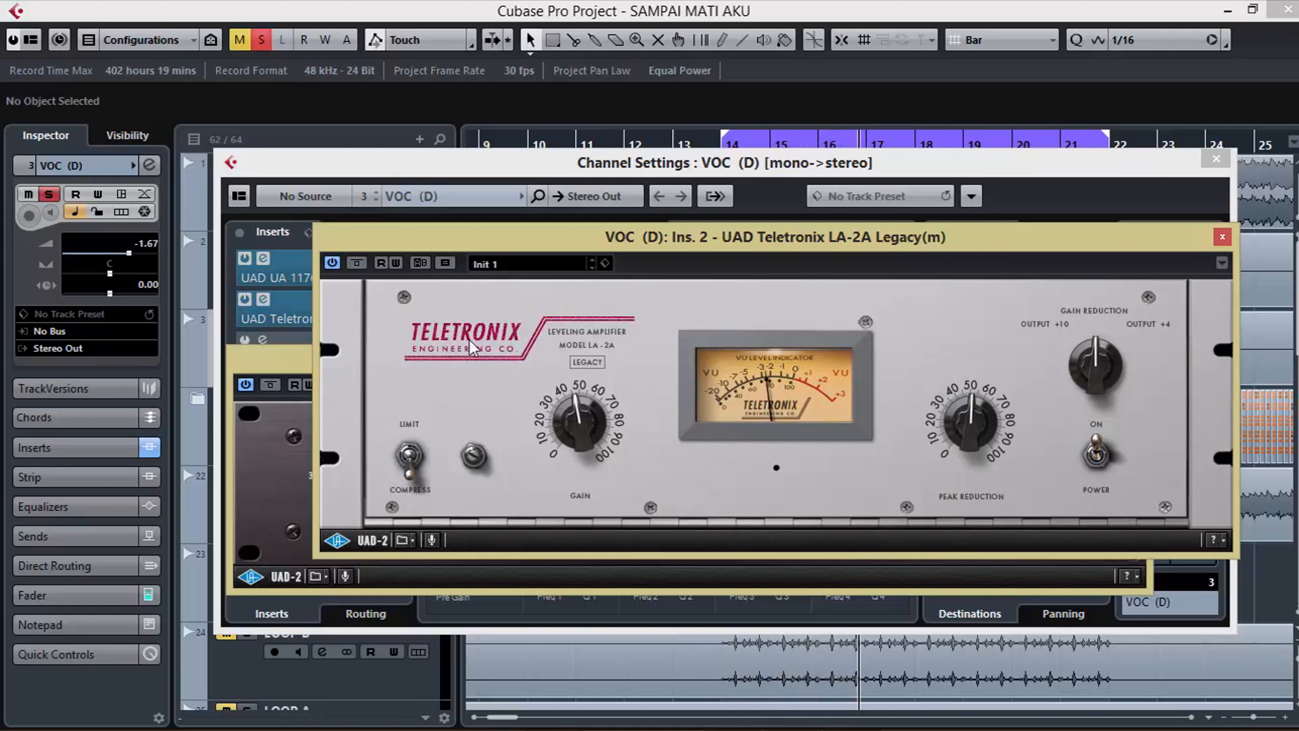
- Compare the soloed vocal with the LA-2A repeatedly bypassed and active during playback, leaving the compressor active
left_click(358, 263)
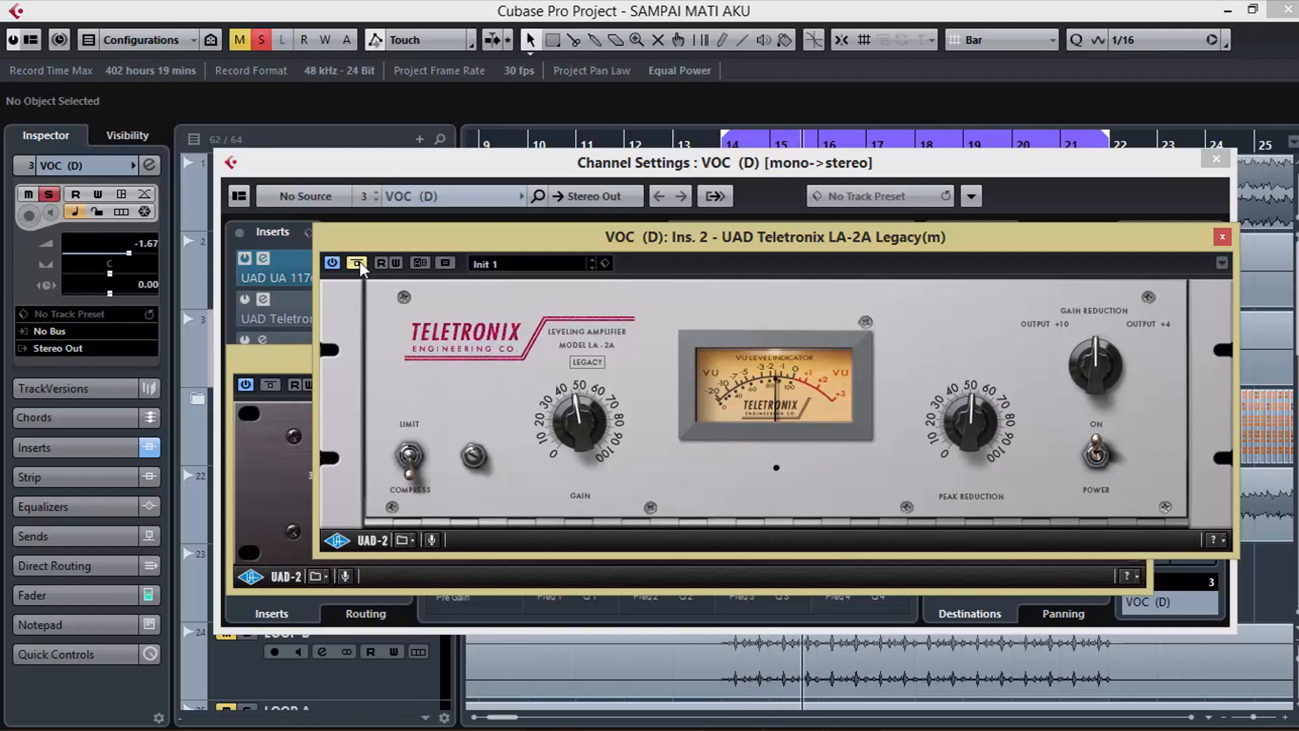
left_click(358, 262)
left_click(358, 263)
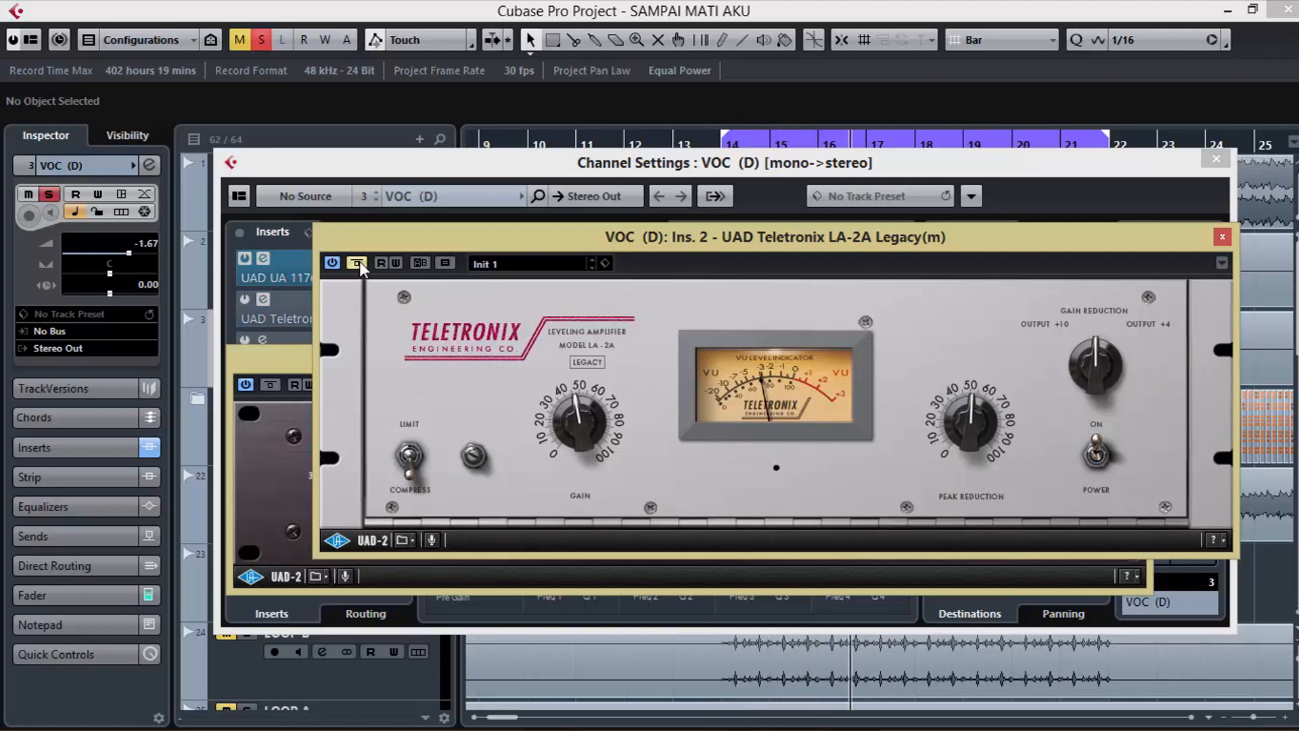
left_click(359, 263)
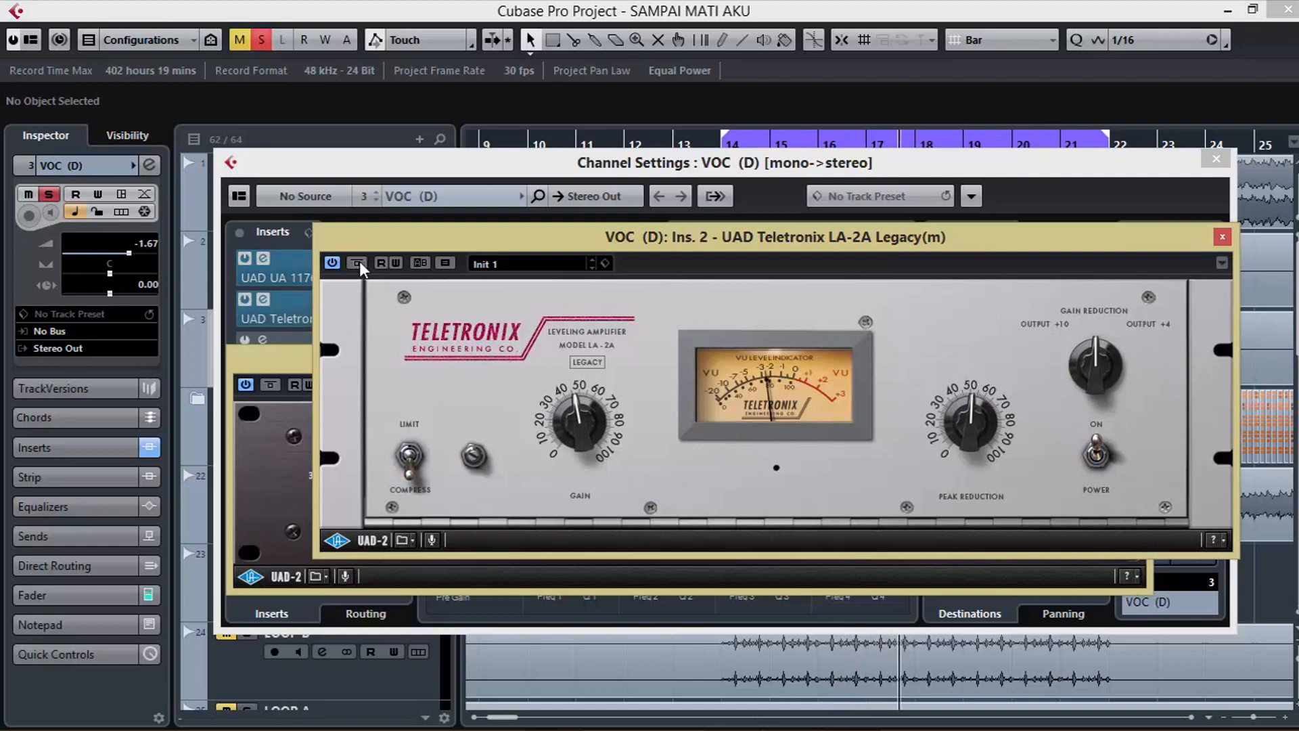
left_click(359, 263)
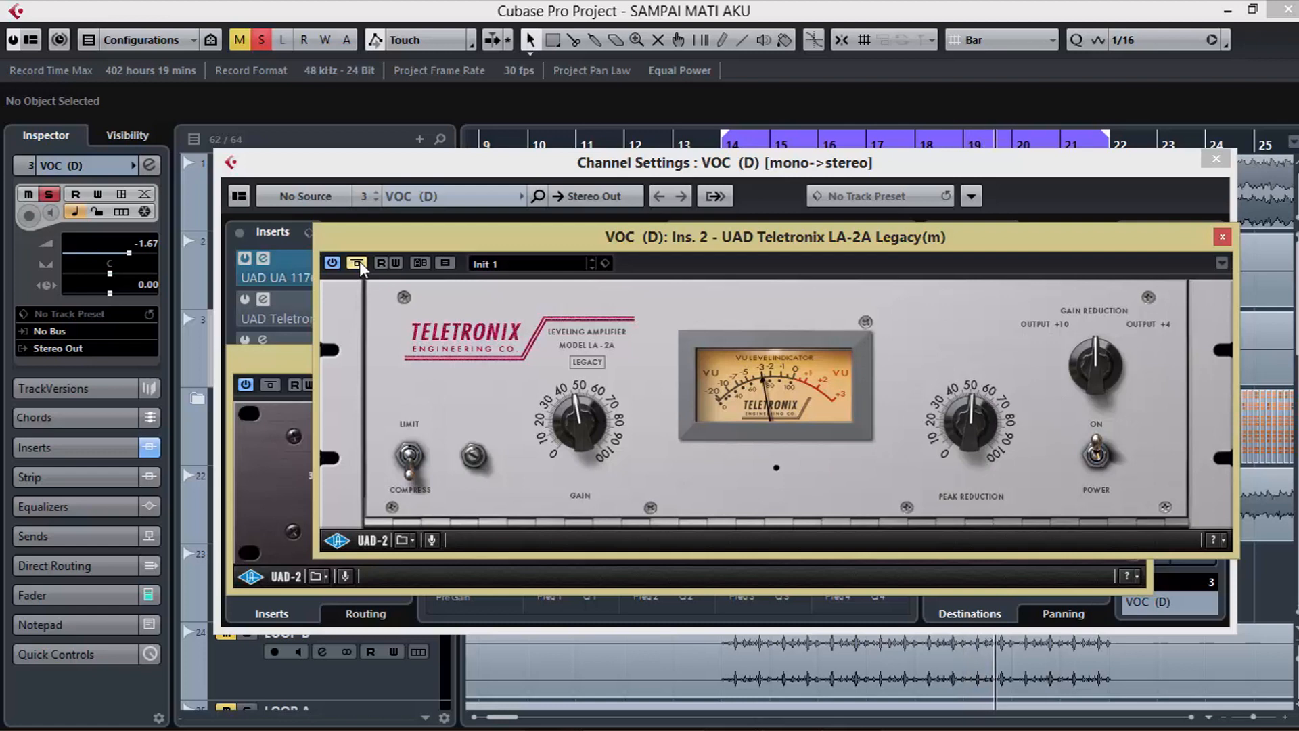
left_click(360, 262)
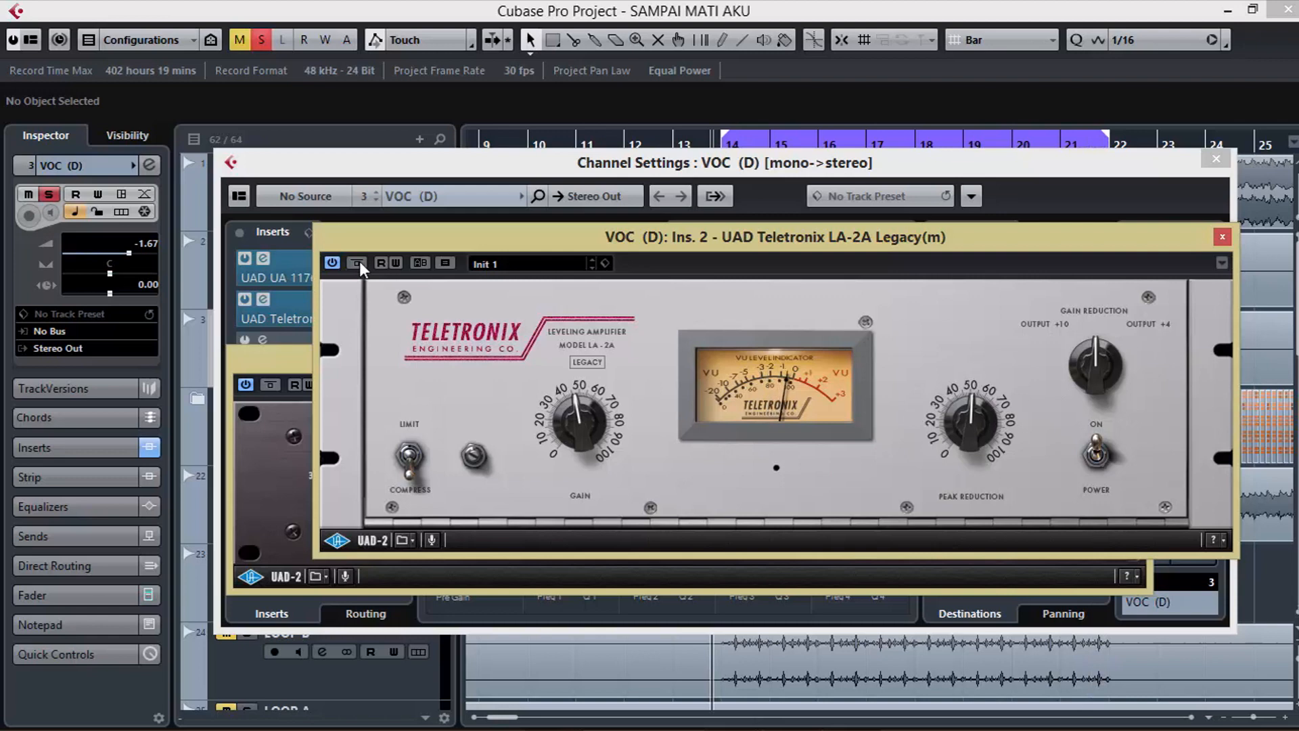
- Rearrange the 1176LN and LA-2A editors to view both compressors together, and close both editors
left_click_drag(730, 240, 730, 287)
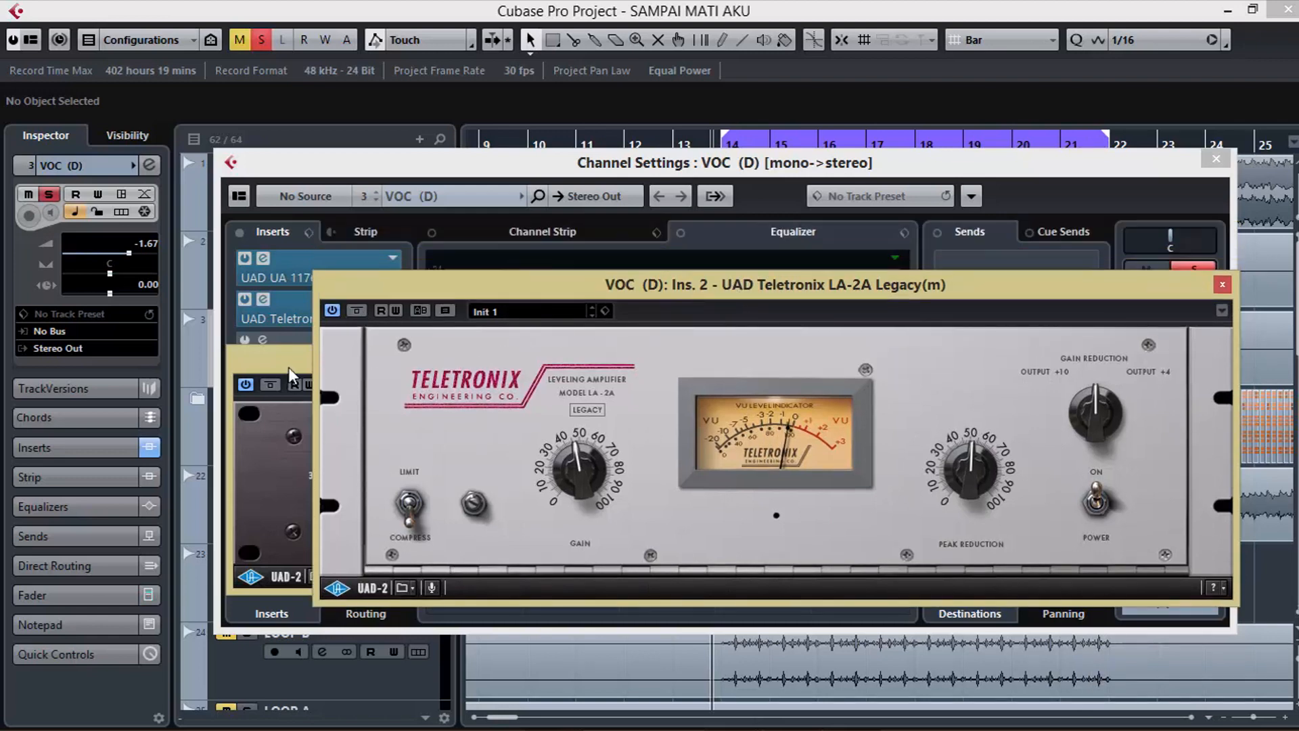
left_click_drag(288, 367, 233, 235)
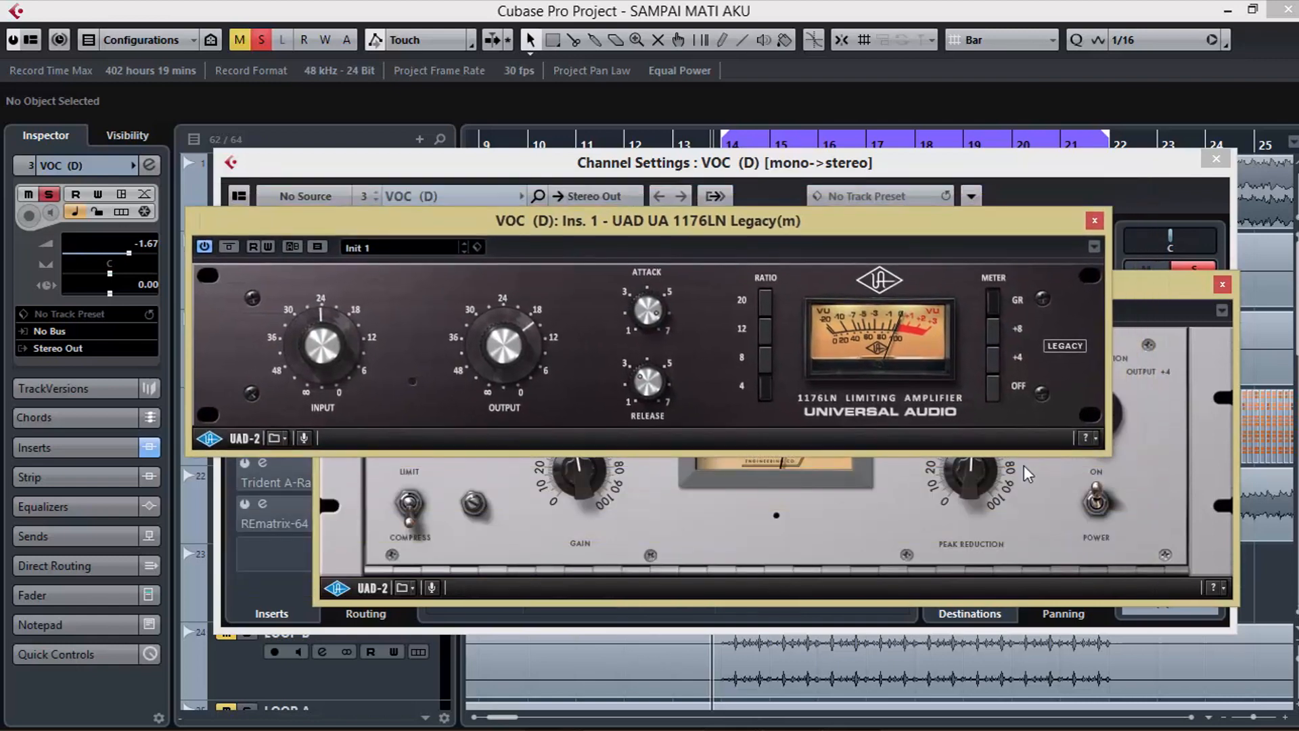
left_click(1165, 492)
left_click_drag(949, 291, 875, 334)
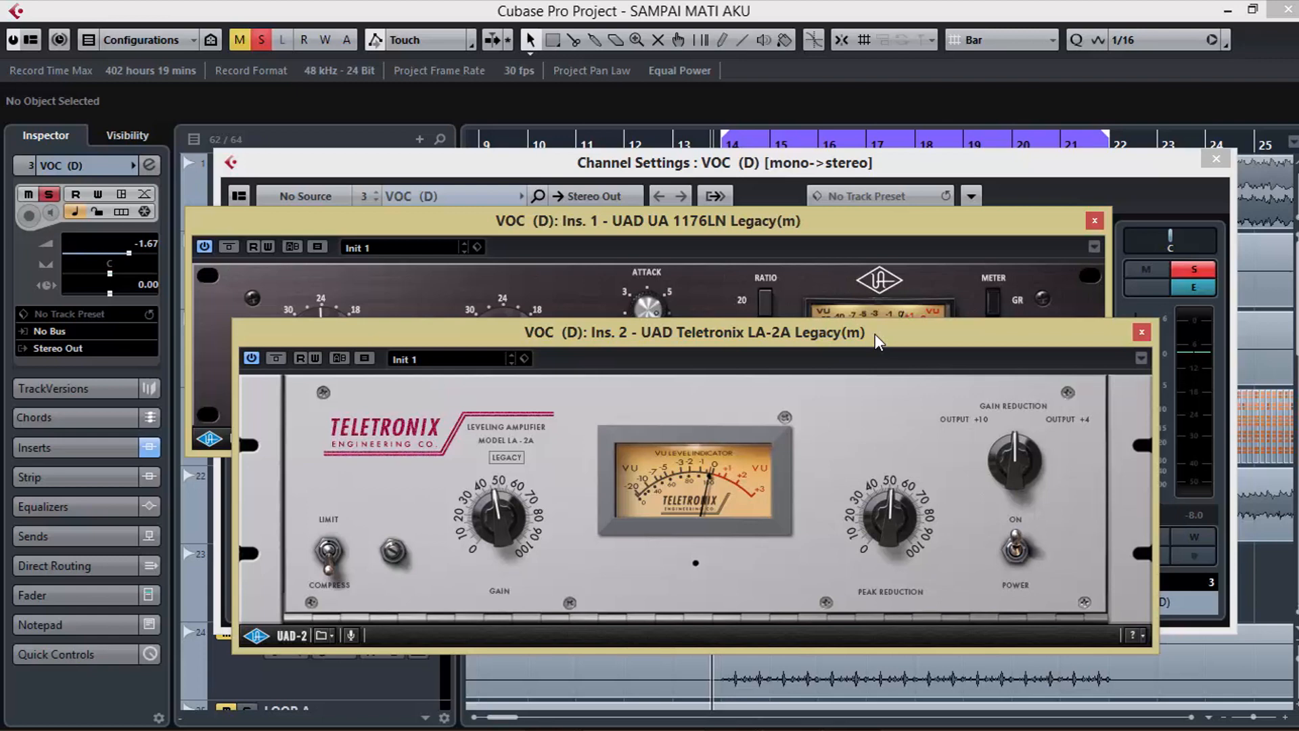
left_click_drag(874, 336, 843, 328)
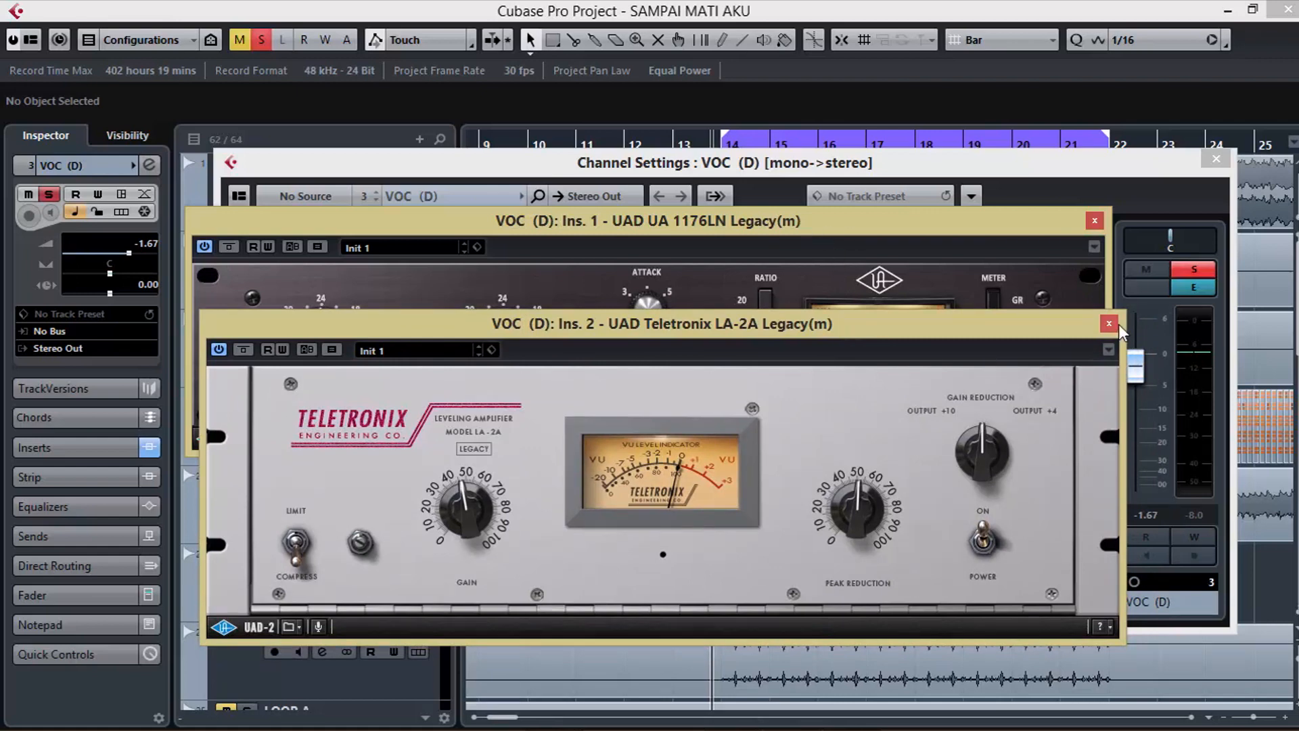
left_click_drag(911, 336, 924, 294)
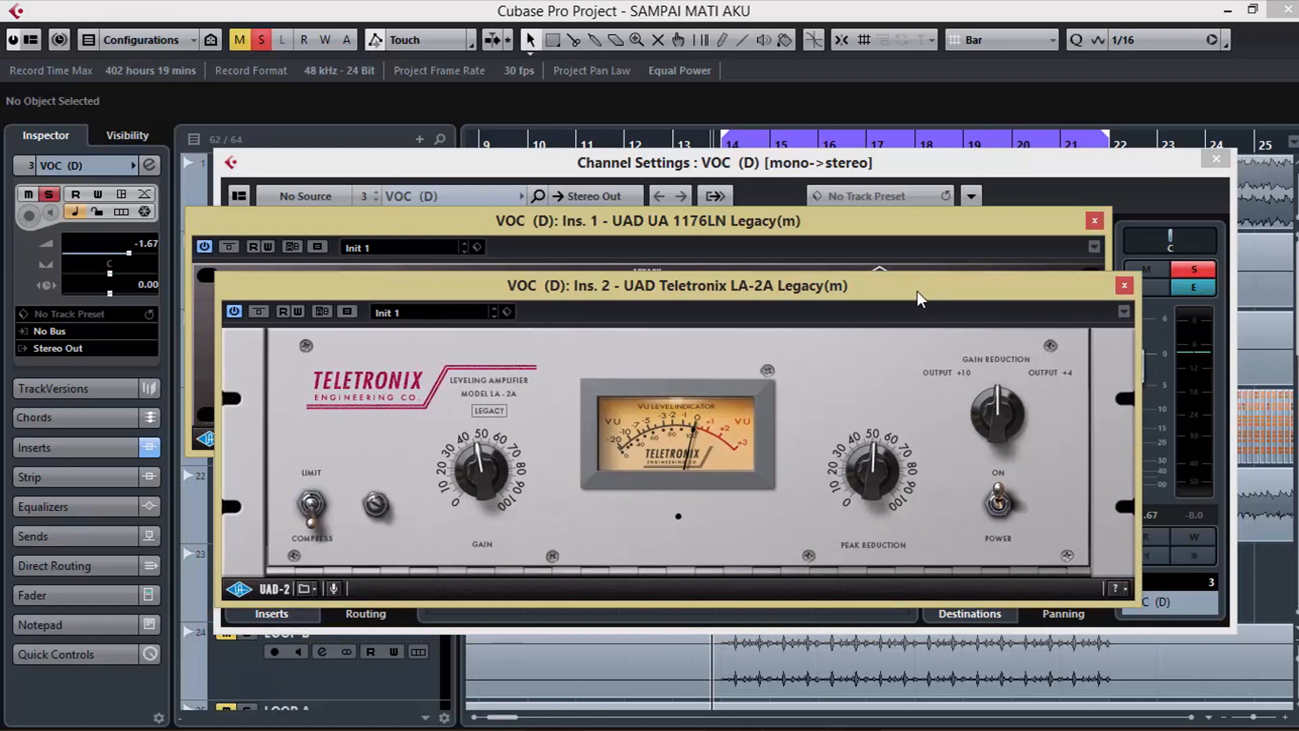
left_click_drag(917, 292, 911, 316)
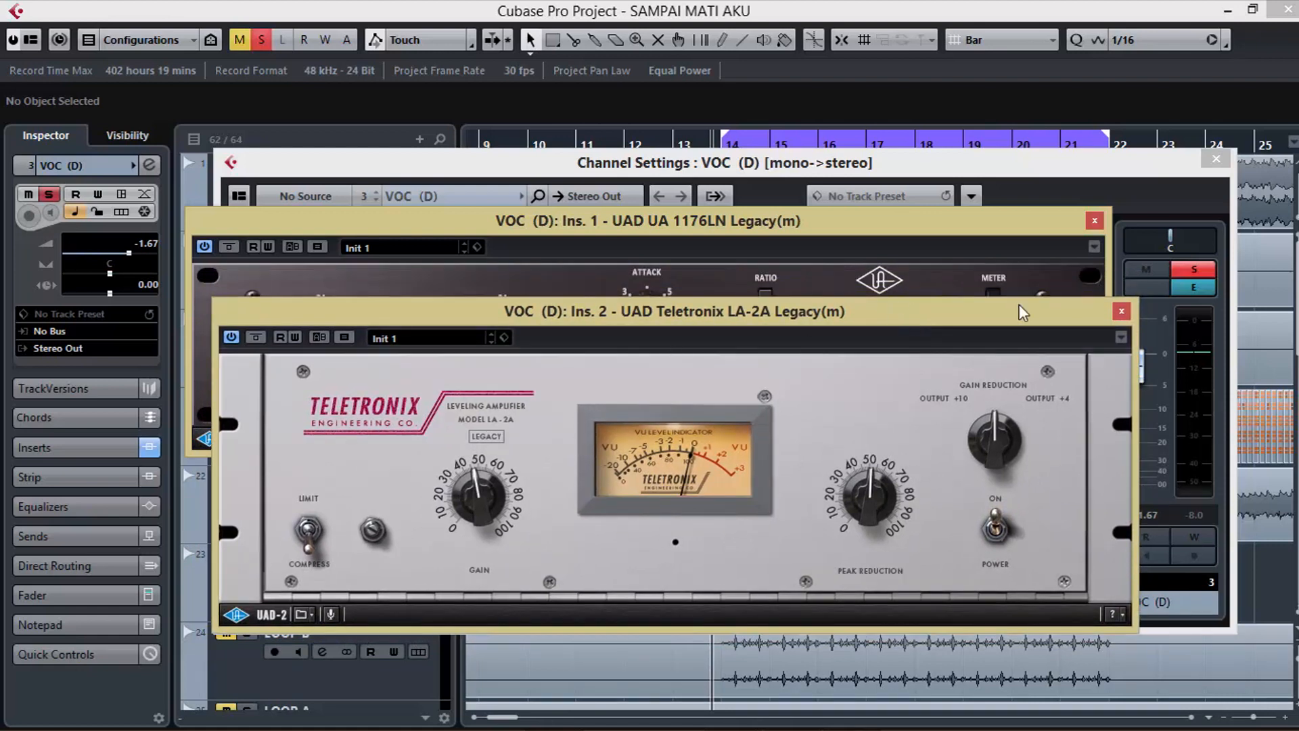
left_click(1120, 311)
left_click(1094, 222)
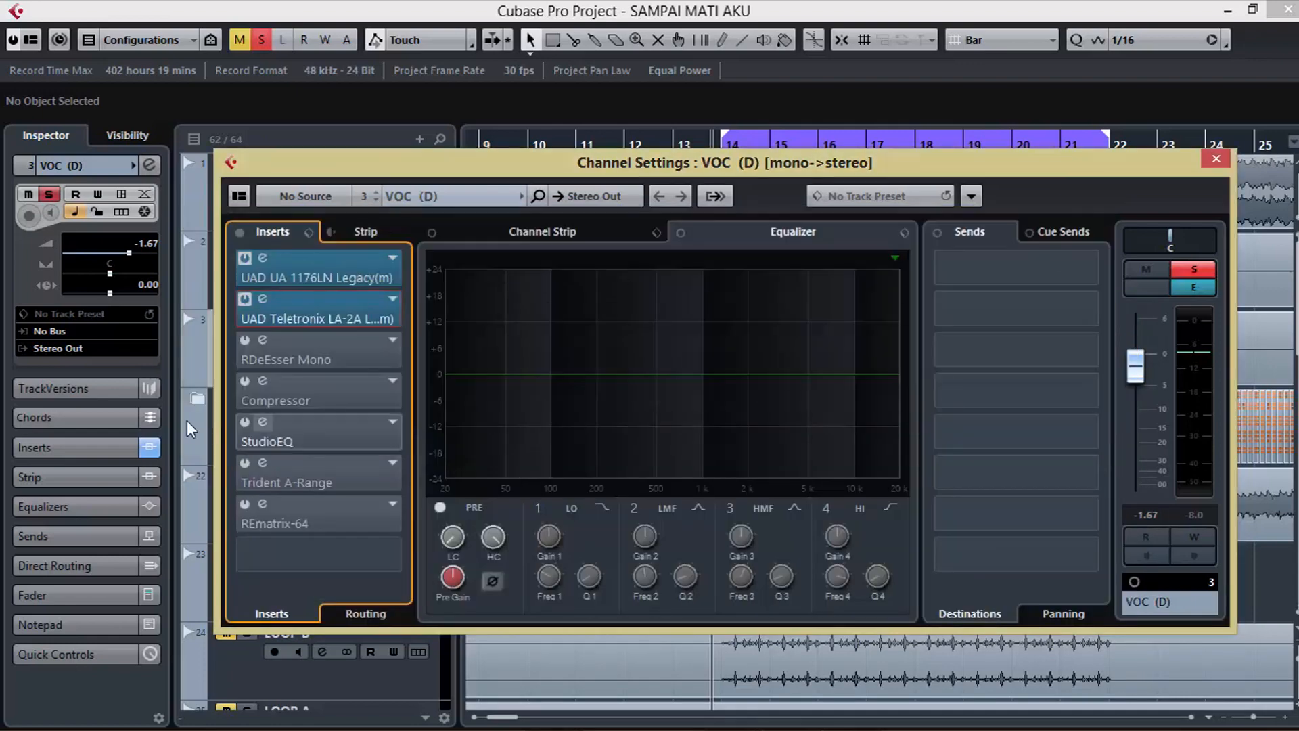
- Open the Compressor in insert slot 4, bypass the LA-2A and 1176LN, and activate the Compressor instead
left_click(264, 382)
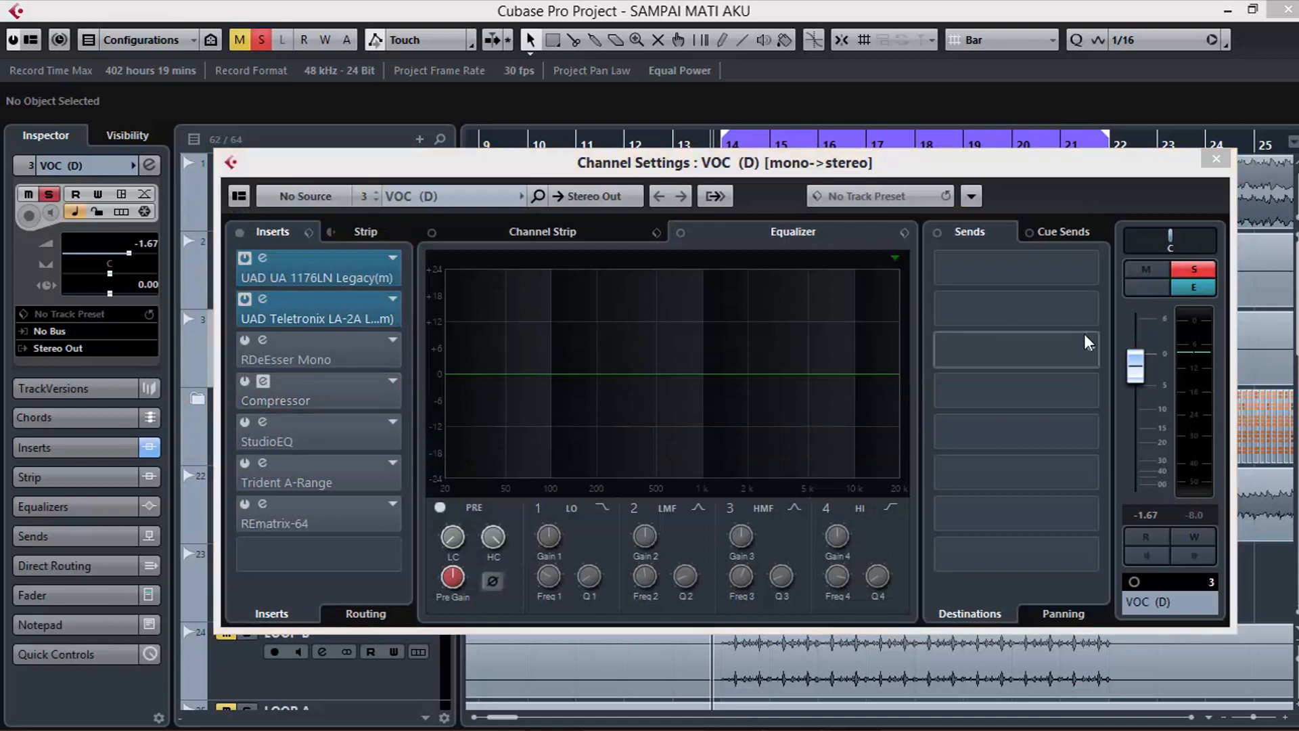
left_click_drag(1031, 372, 705, 326)
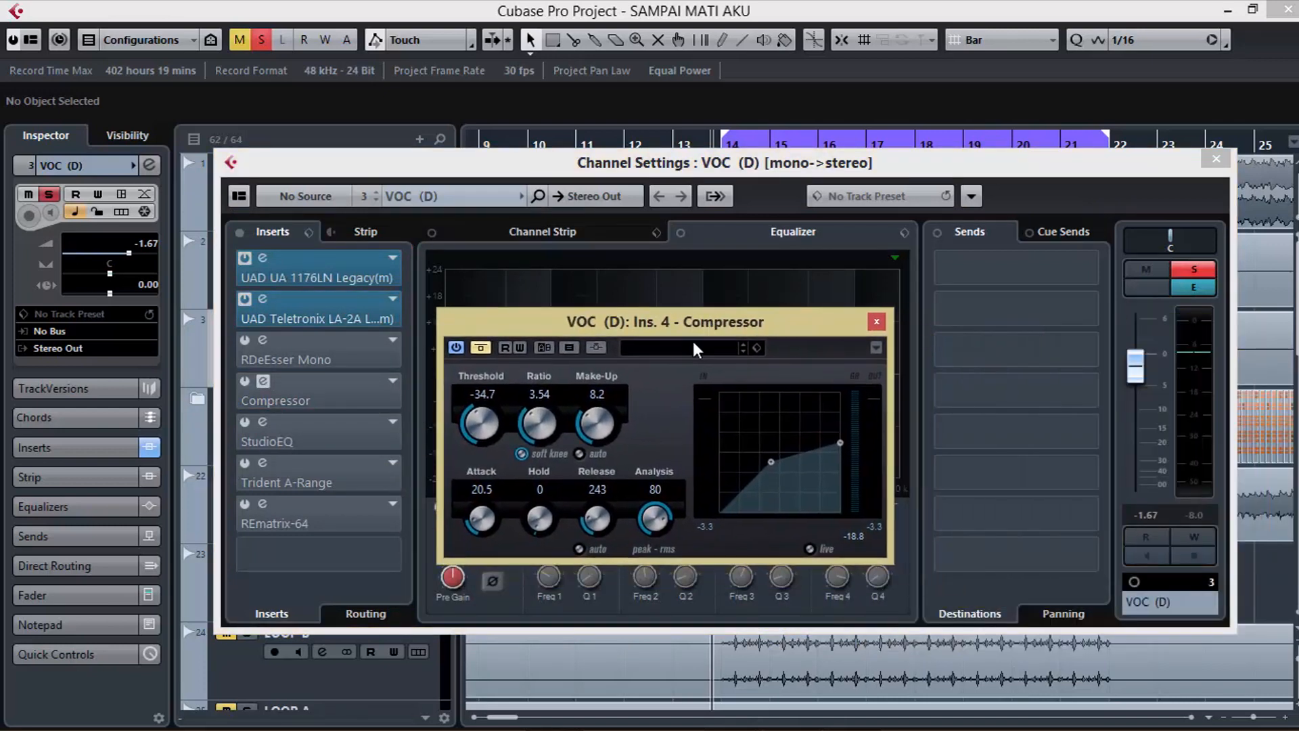
left_click(242, 301)
left_click(244, 258)
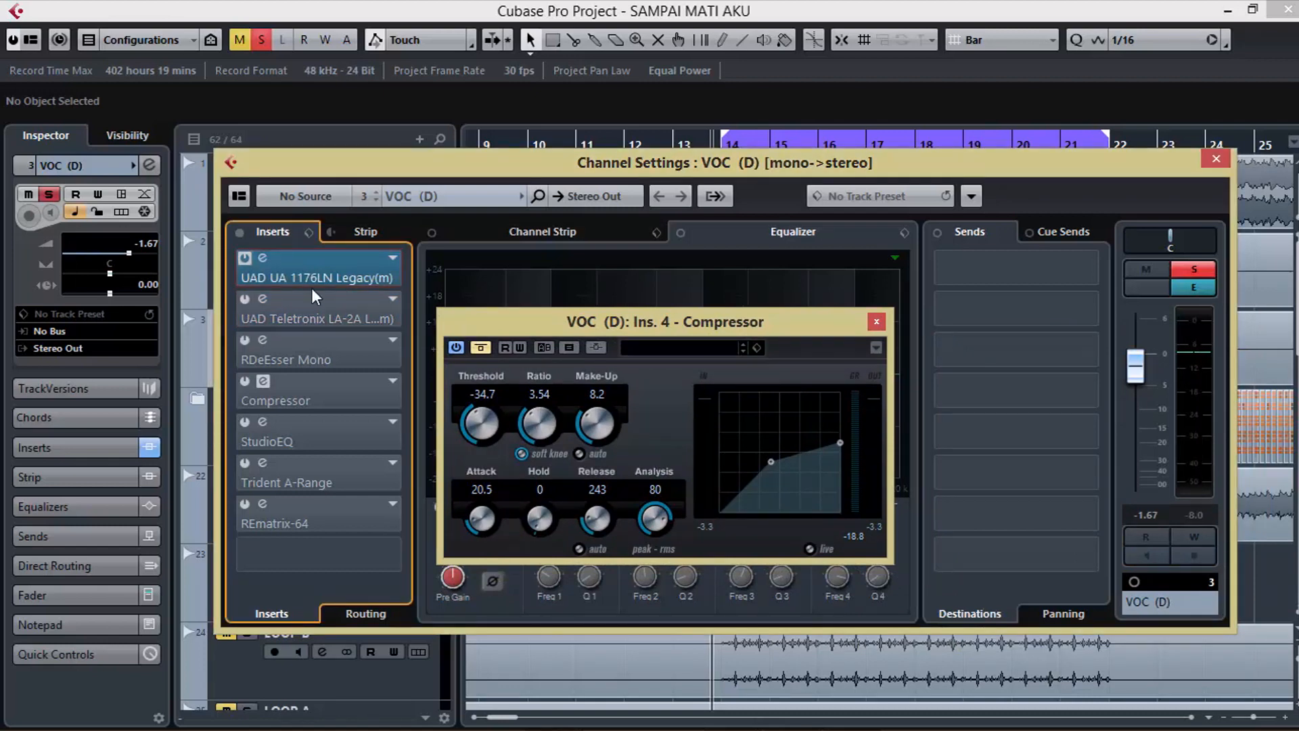
left_click(482, 347)
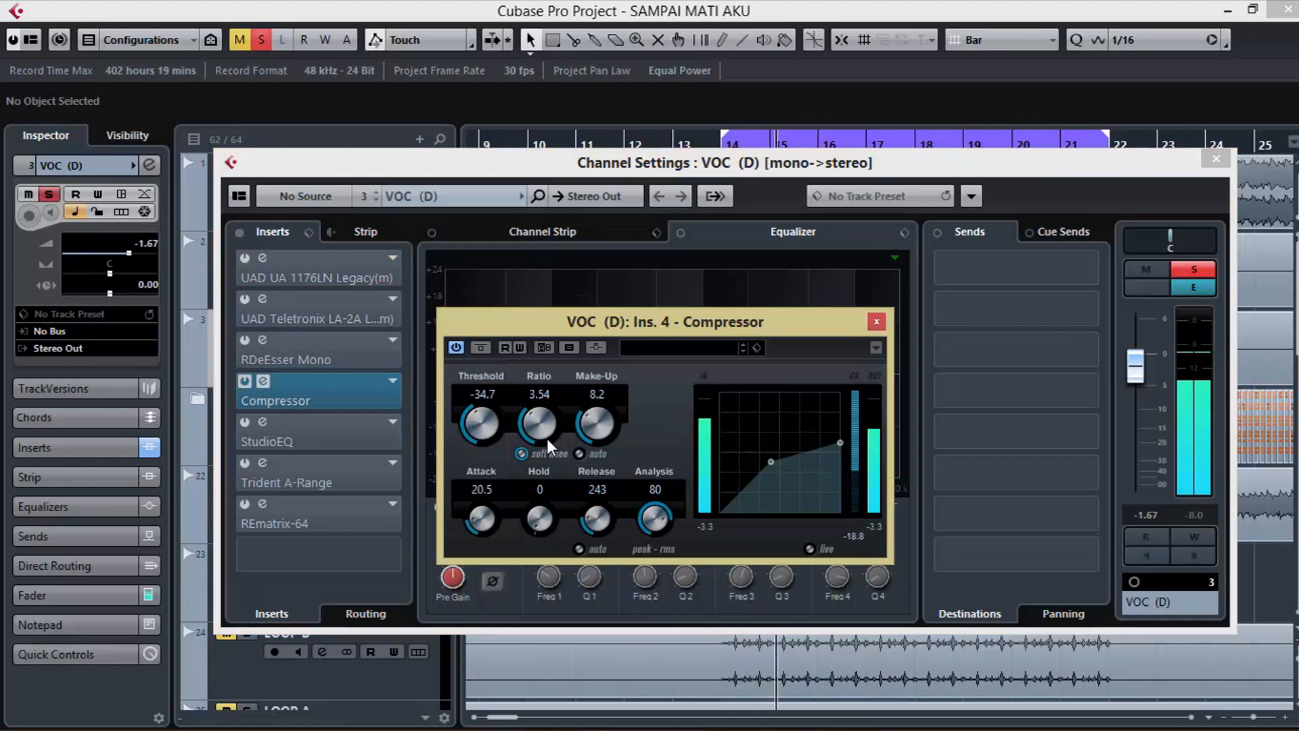
- Set the Compressor's Make-Up gain to 9.0 and compare the vocal with it bypassed and active
left_click_drag(587, 429, 584, 408)
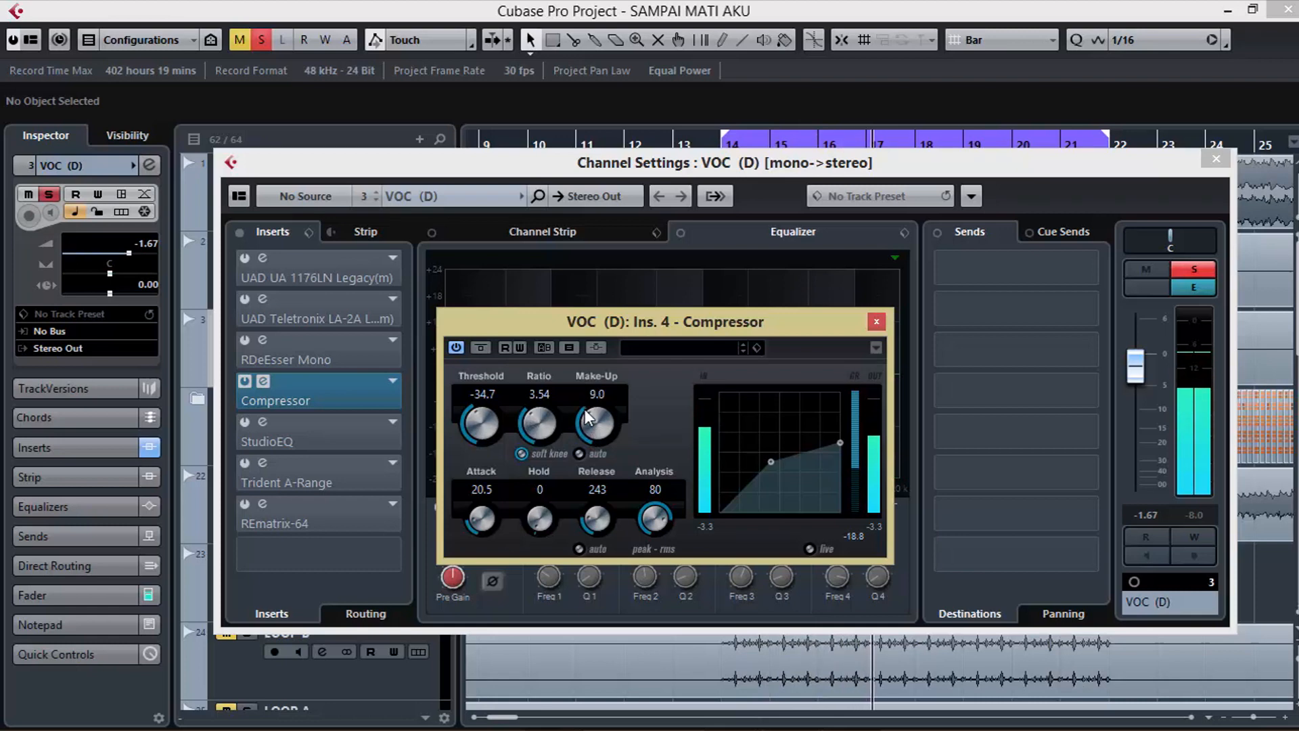
left_click(483, 347)
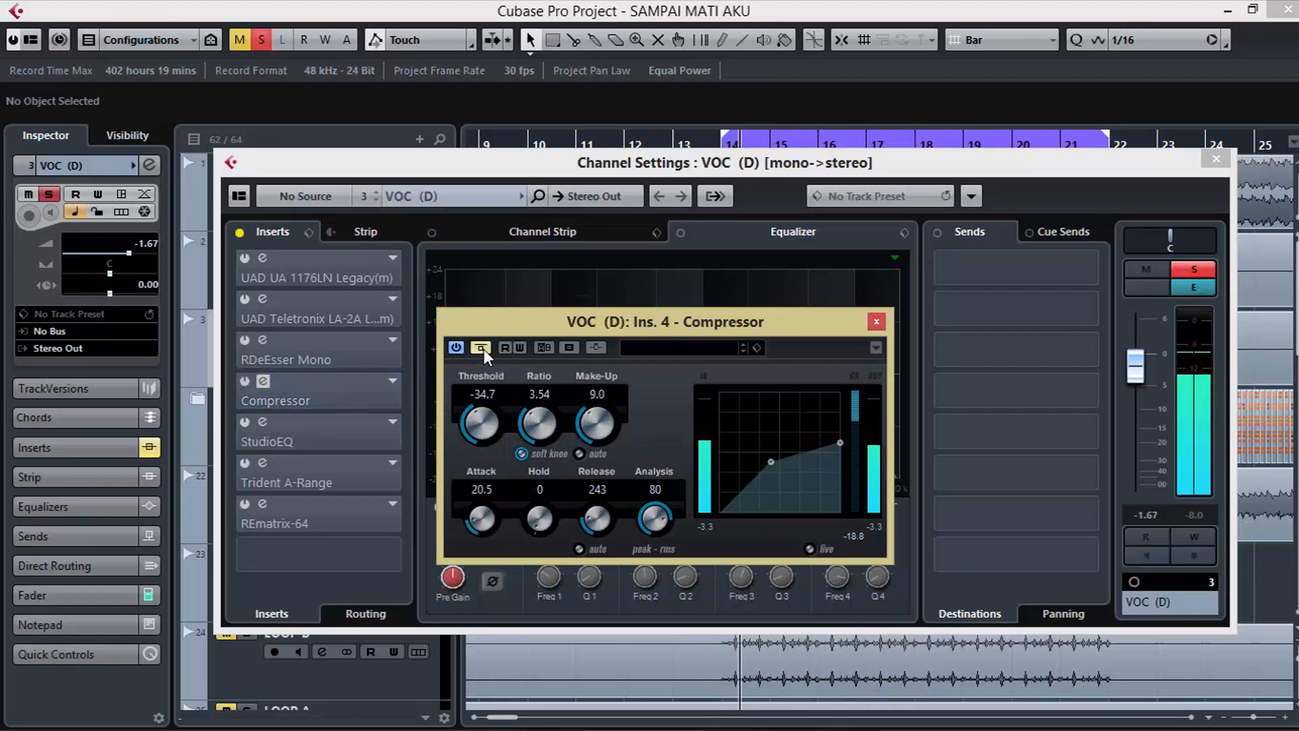
left_click(483, 348)
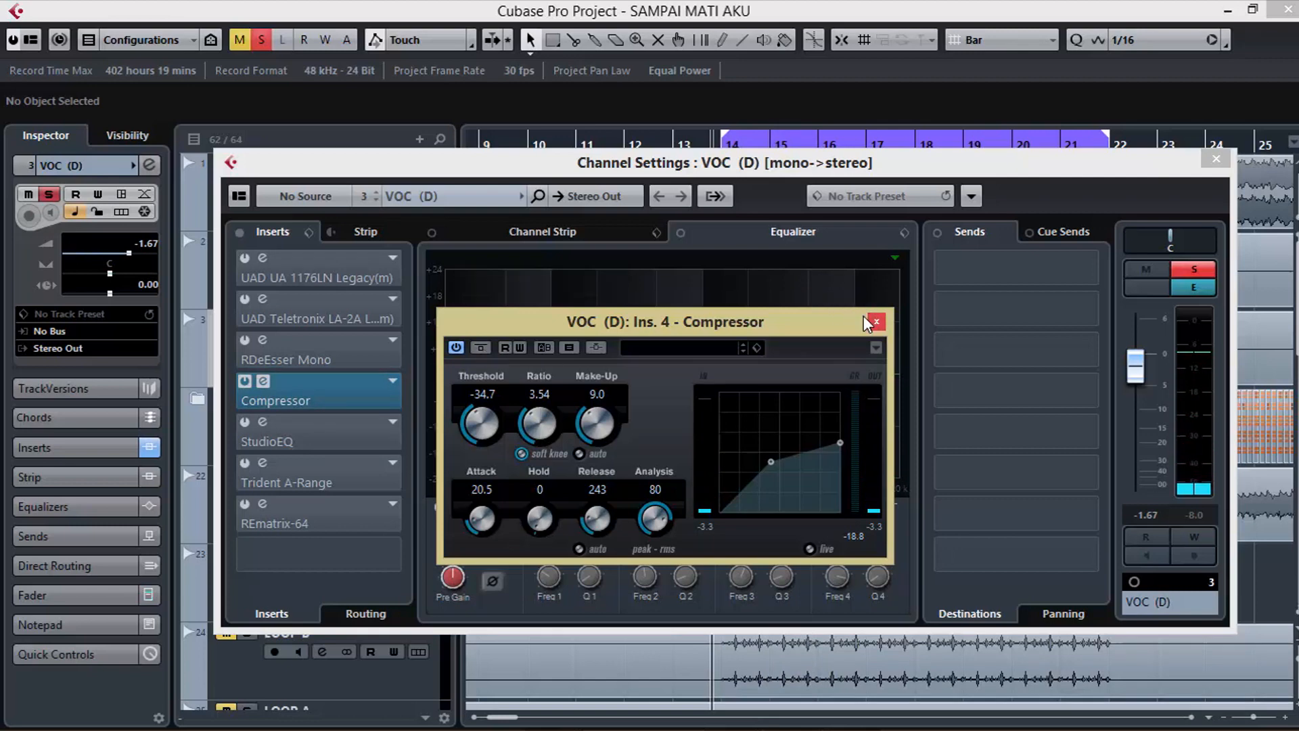
left_click_drag(818, 316, 795, 302)
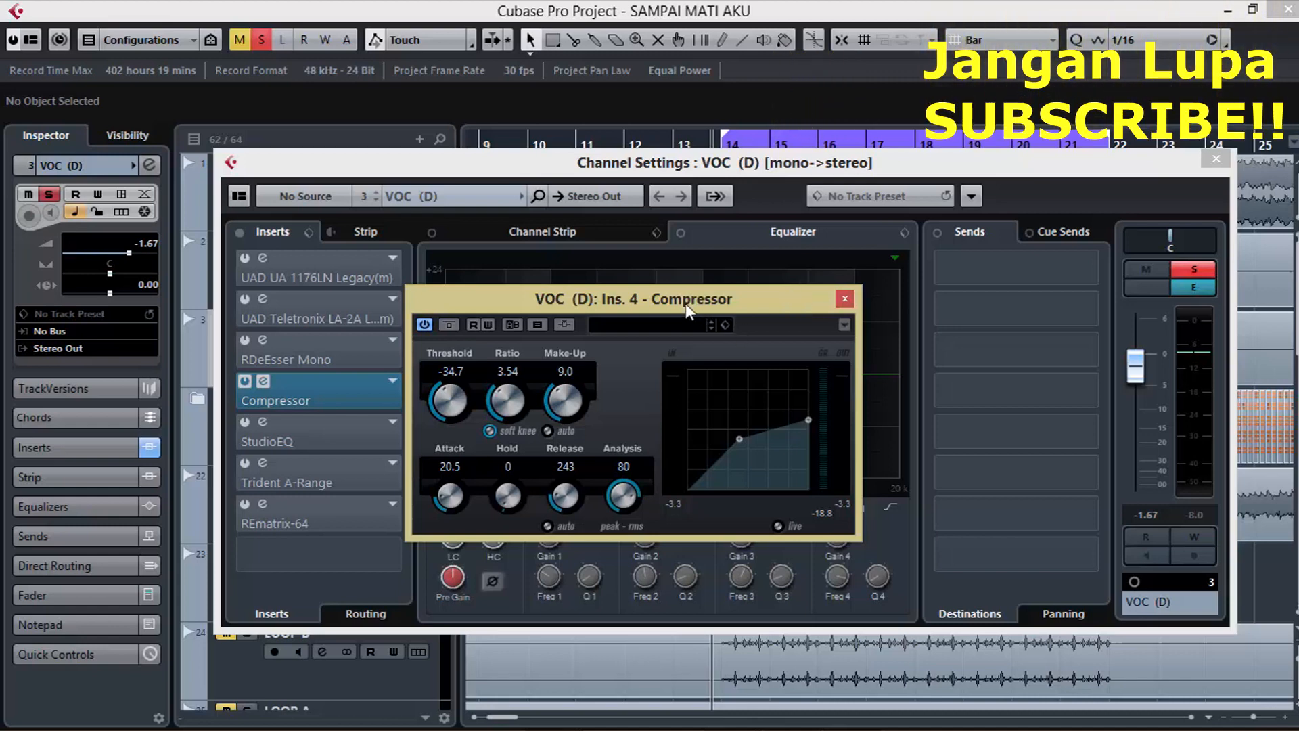
left_click_drag(684, 303, 708, 309)
- Switch back to the 1176LN and LA-2A inserts, bypassing the Compressor in slot 4 and closing its editor
left_click(248, 258)
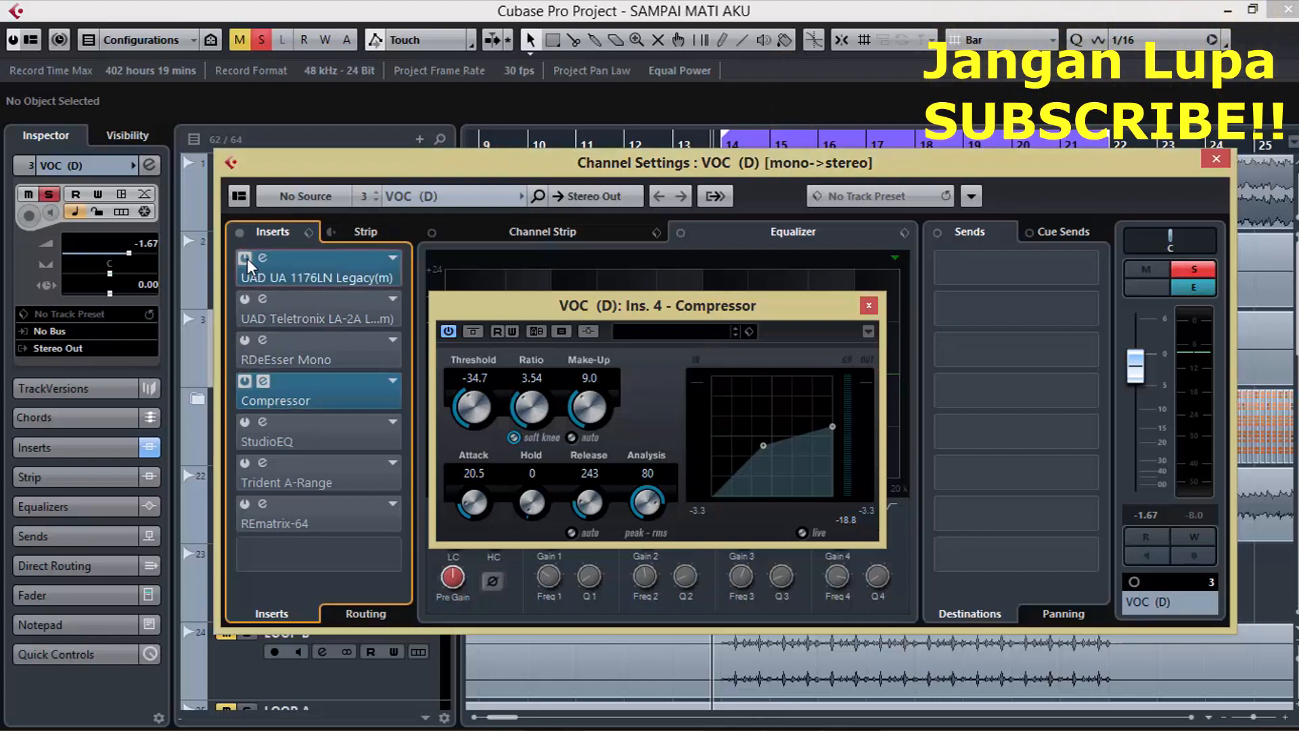
left_click(245, 380)
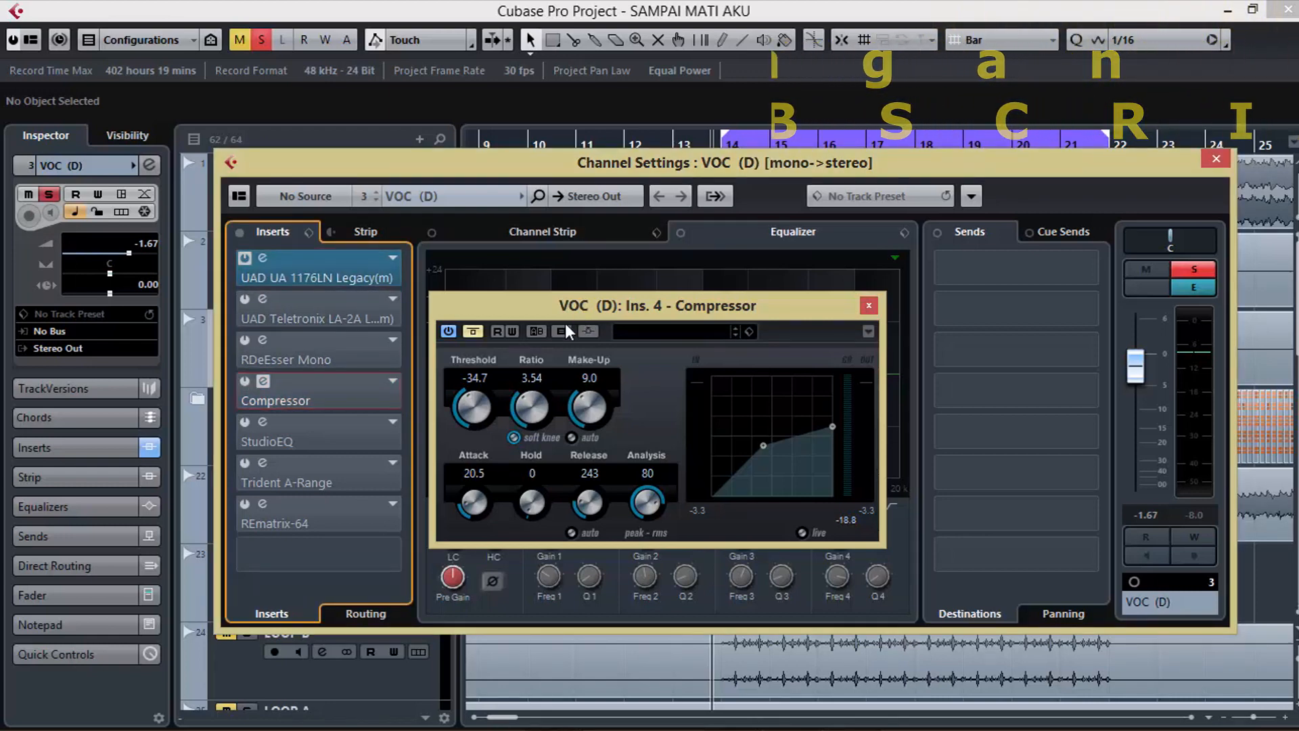
left_click_drag(597, 303, 635, 314)
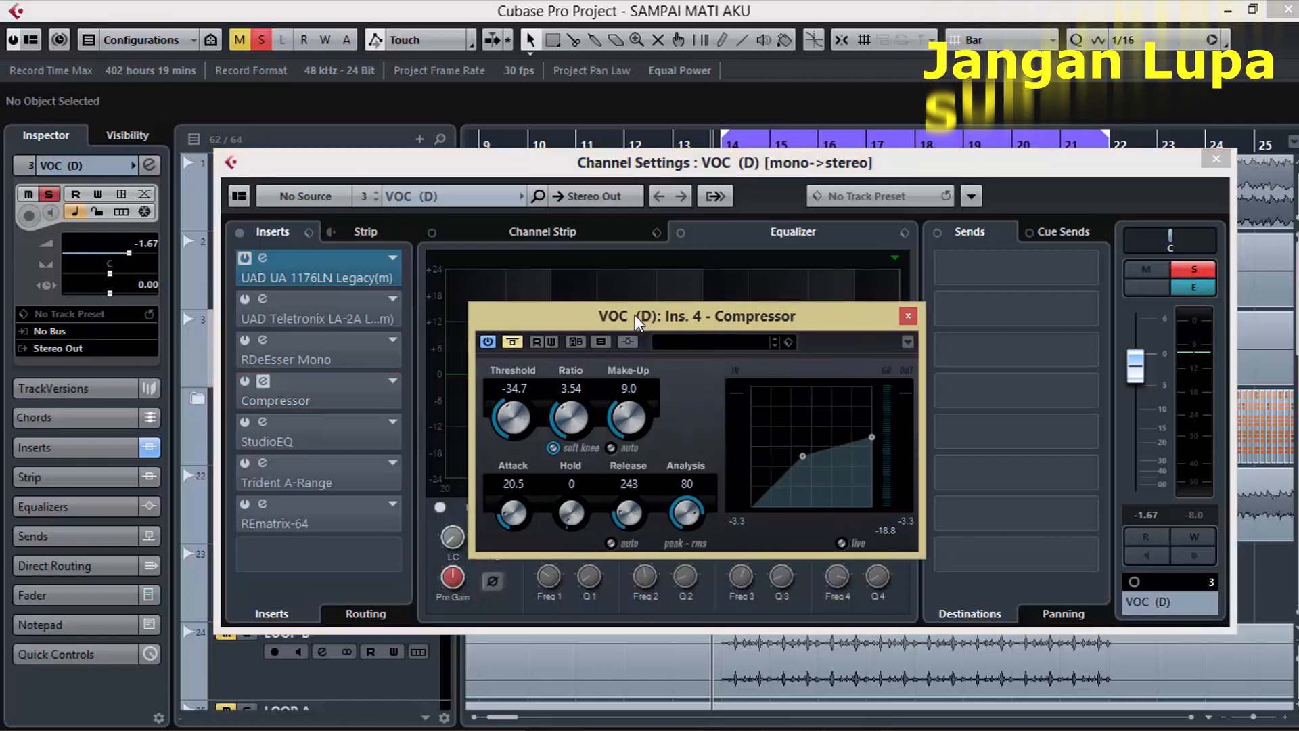
left_click(907, 316)
left_click(244, 299)
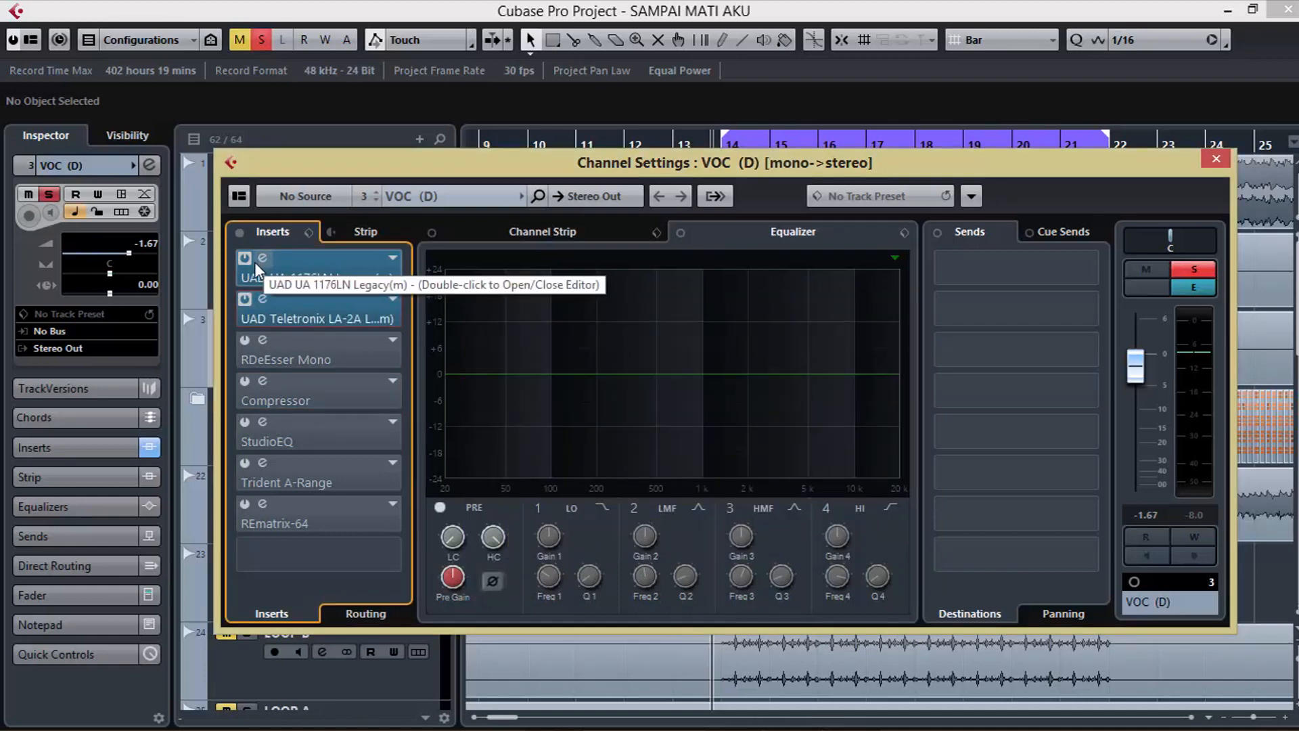
- Play the vocal and compare it with all inserts bypassed and with the two UAD compressors active
key("space")
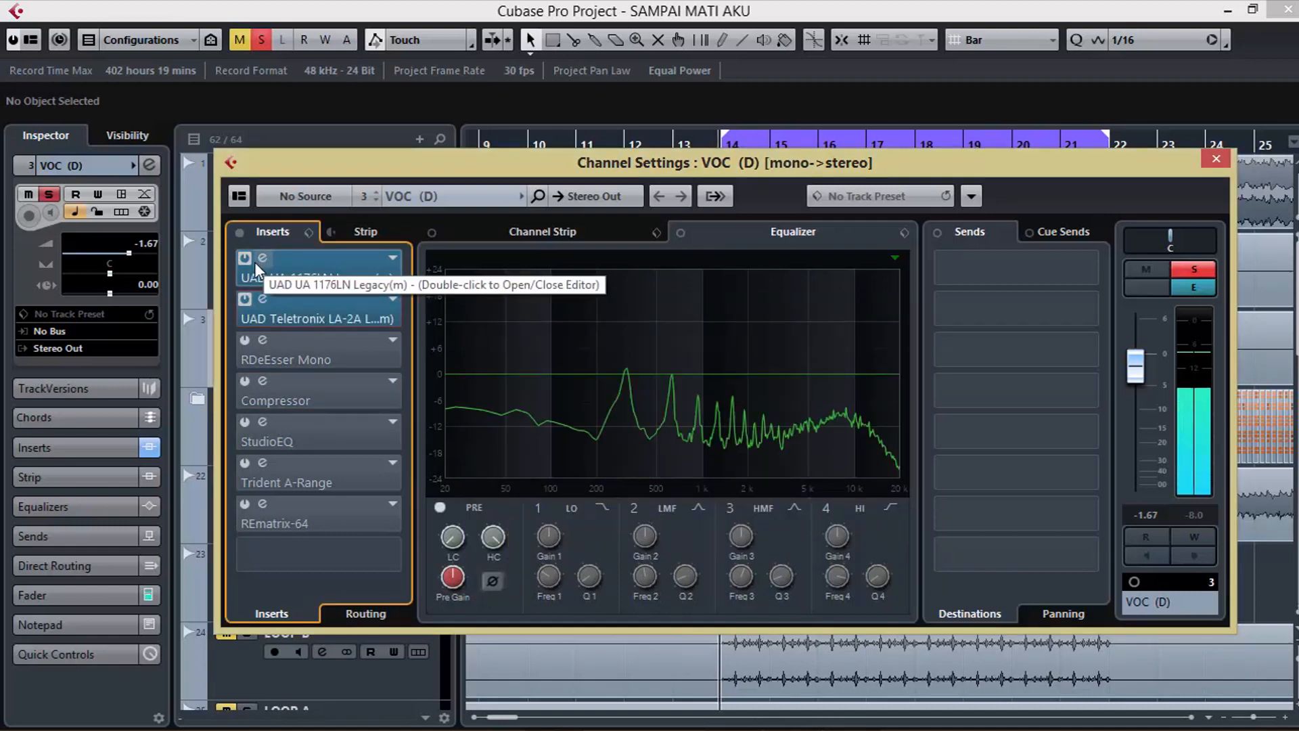
left_click(238, 231)
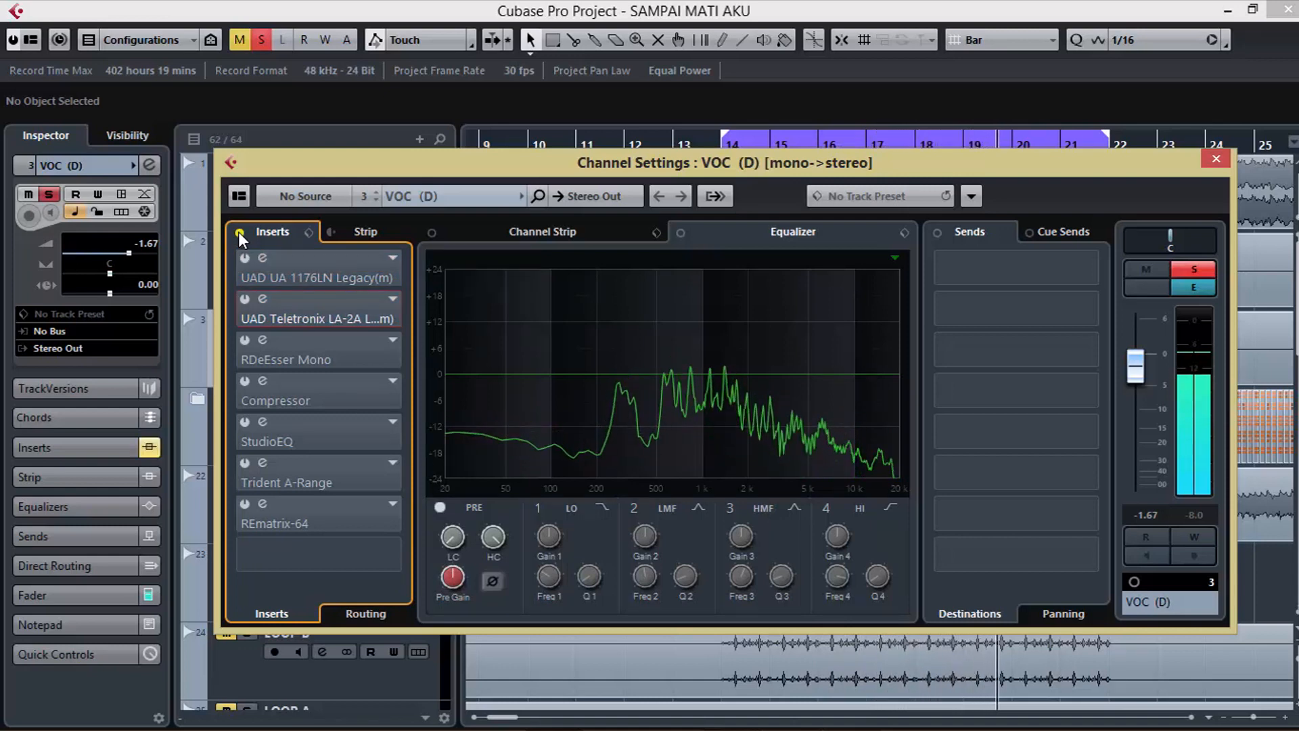
left_click(238, 231)
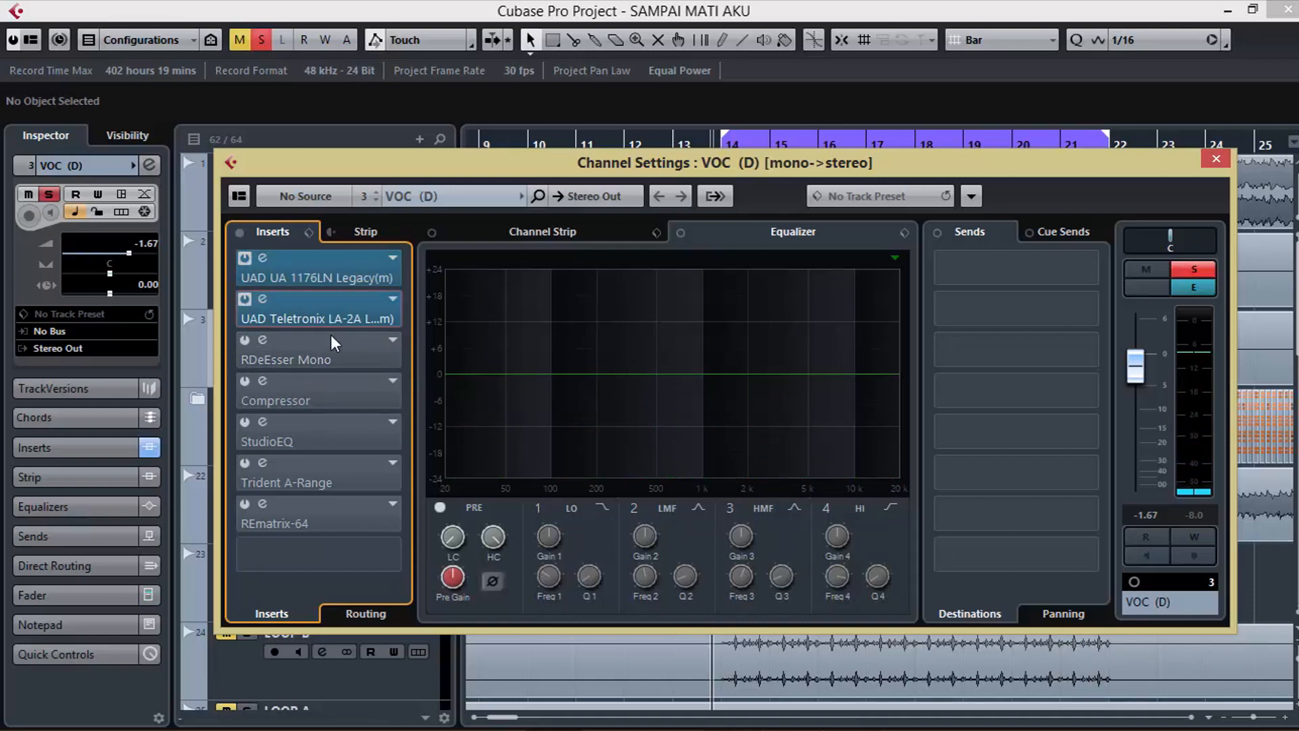
- Activate the RDeEsser Mono insert on VOC (D) and open its editor, placing it clear of the channel fader
left_click(246, 344)
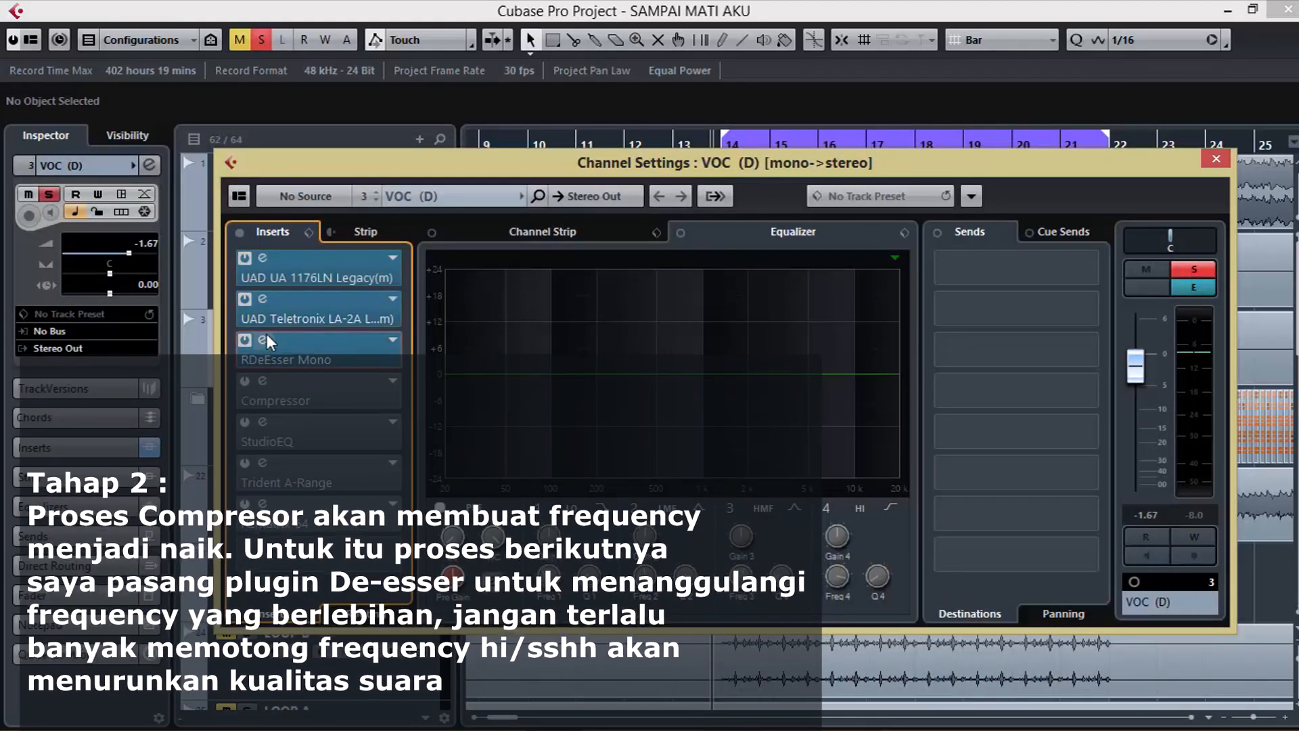
left_click(263, 338)
left_click_drag(947, 280, 721, 214)
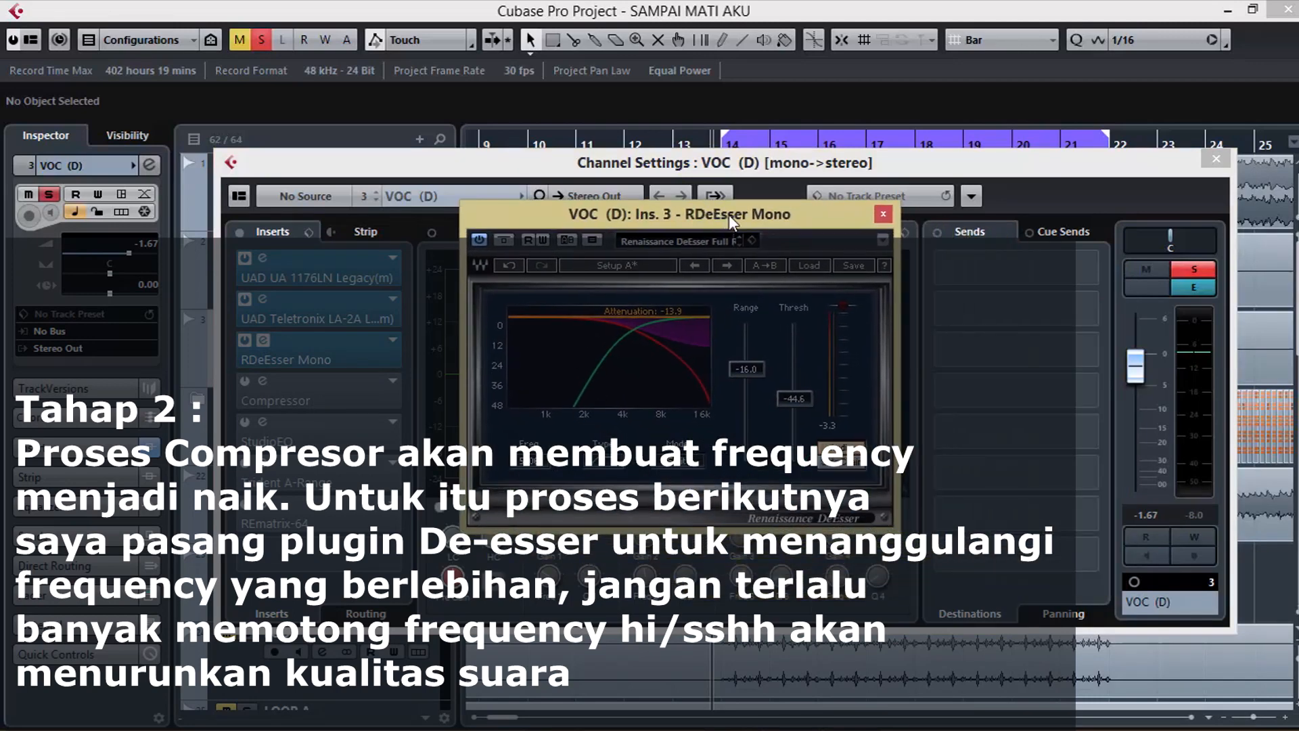
left_click_drag(728, 214, 697, 213)
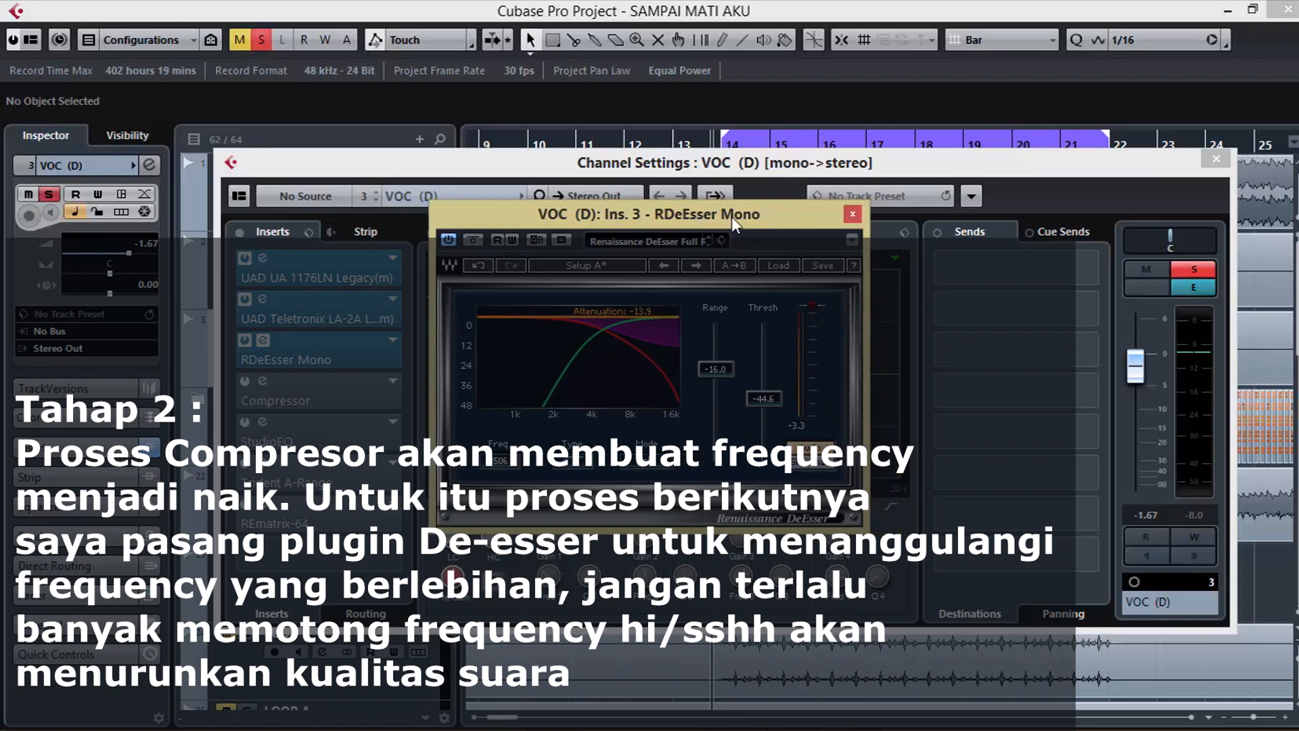
left_click_drag(734, 213, 657, 201)
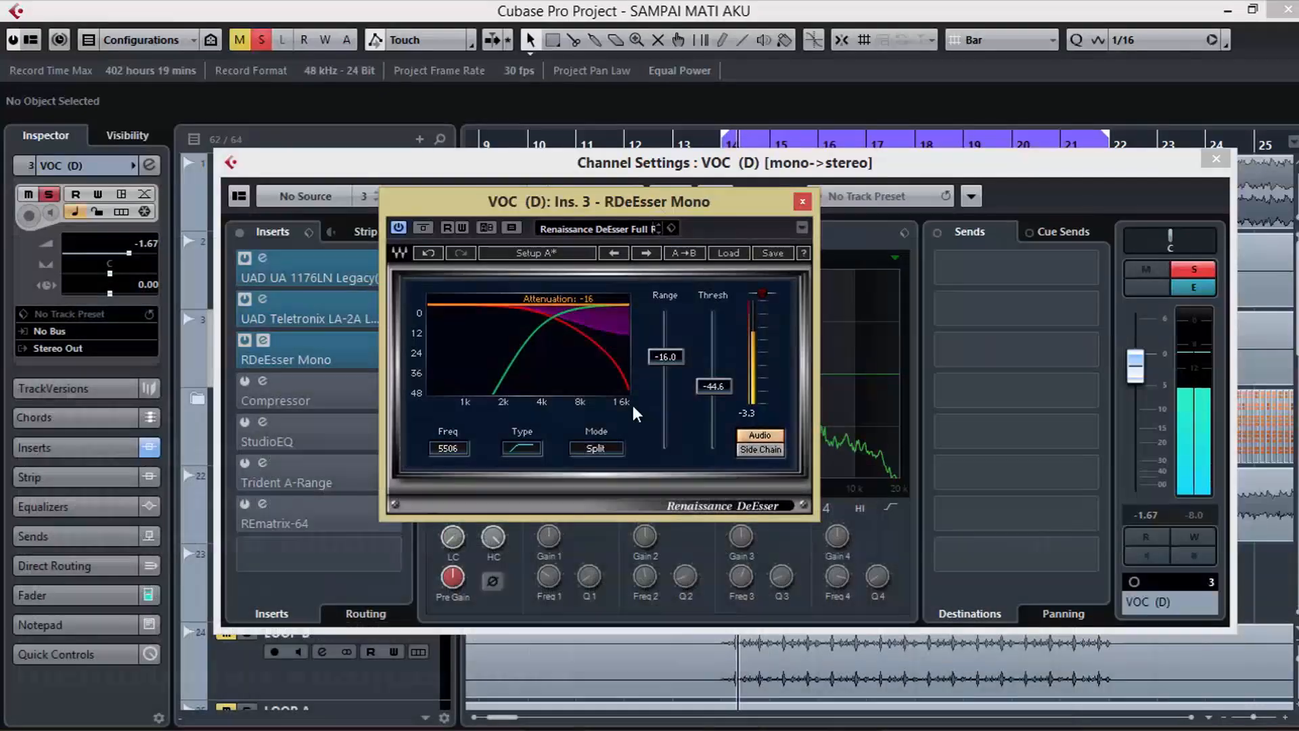
- Set the RDeEsser threshold to -36.6, comparing the vocal with the de-esser bypassed and active along the way
left_click_drag(705, 387, 719, 359)
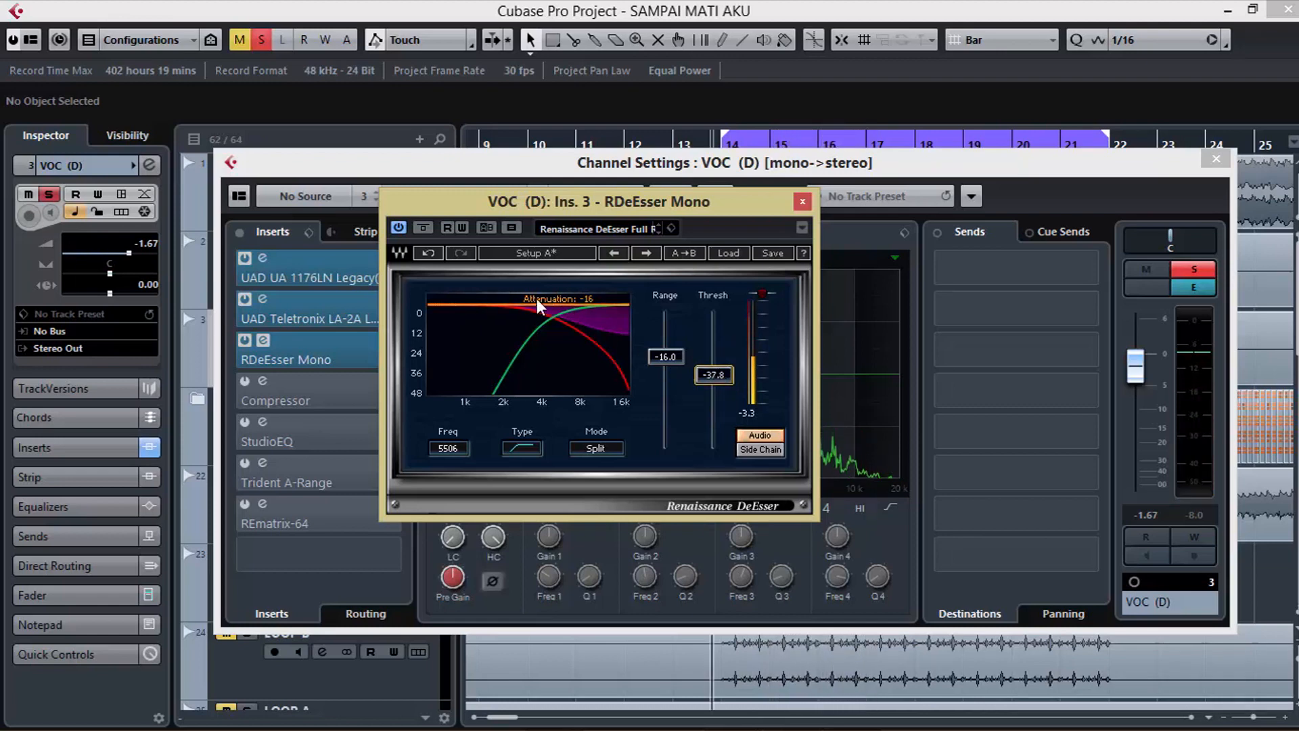
left_click(427, 230)
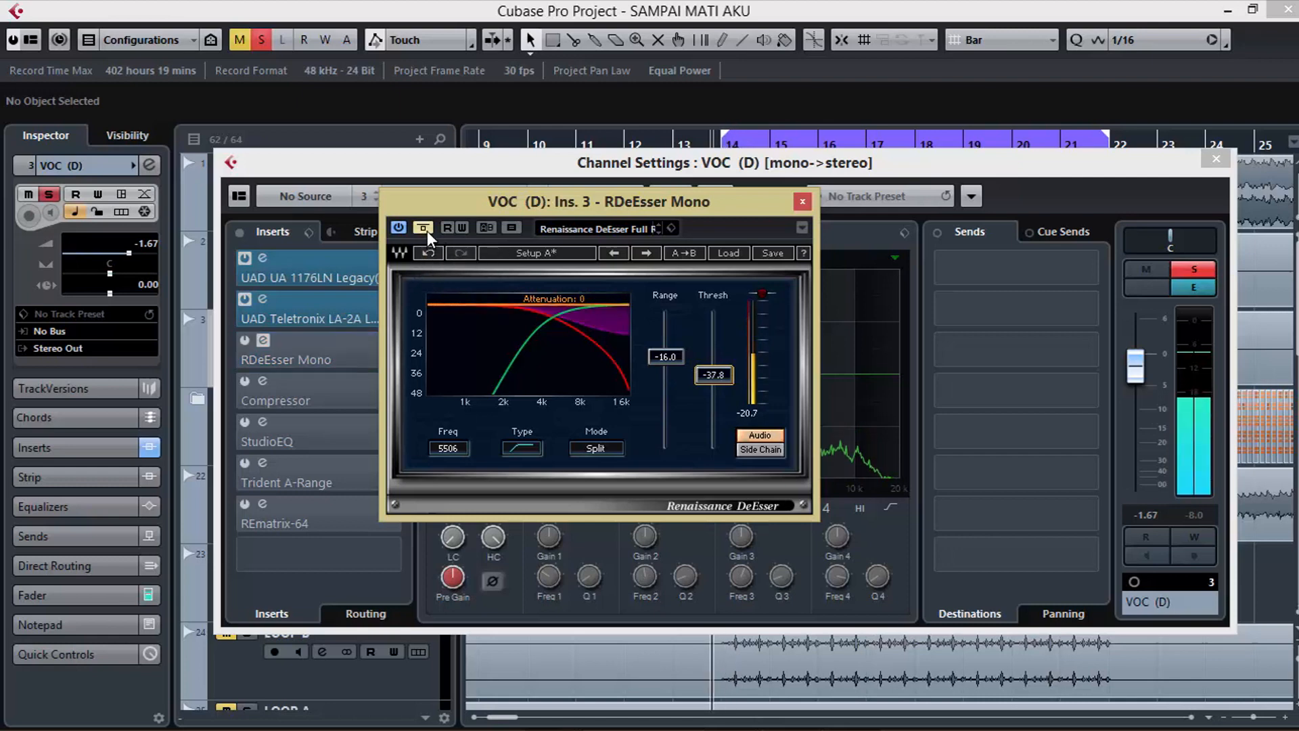
left_click(427, 229)
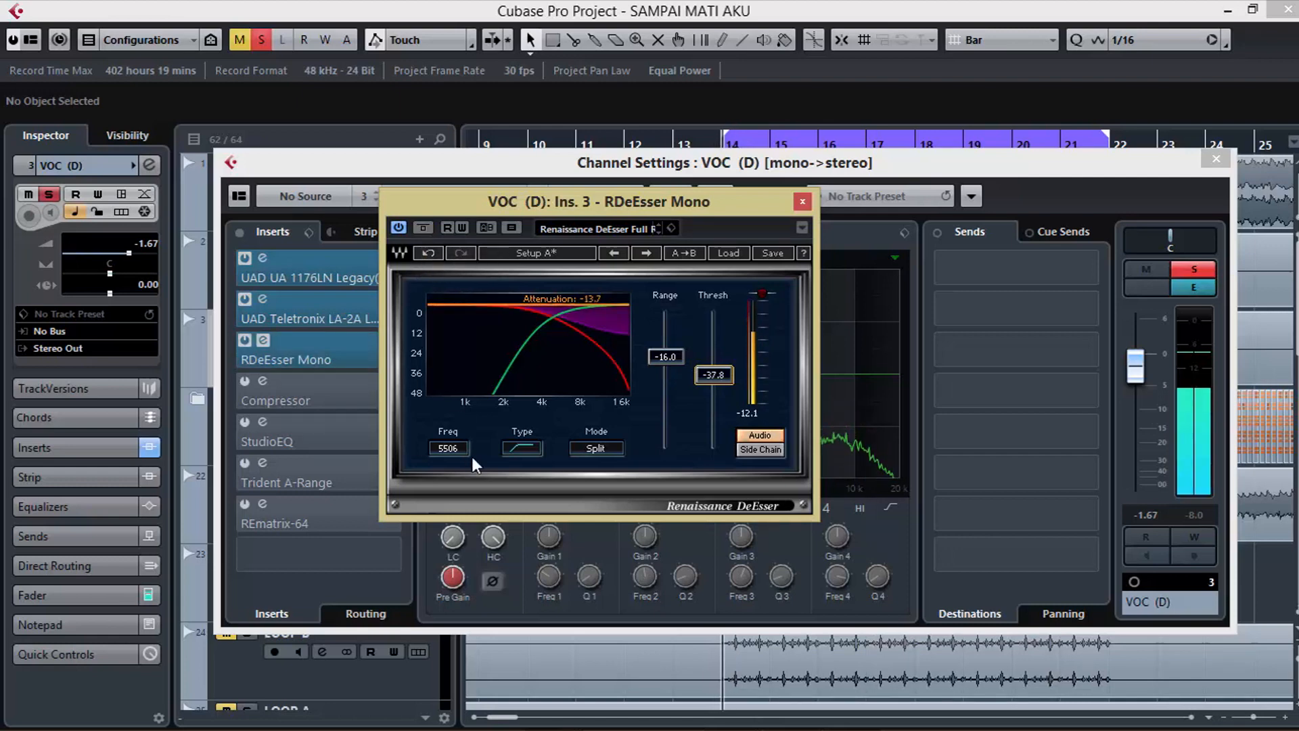
left_click_drag(719, 359, 719, 358)
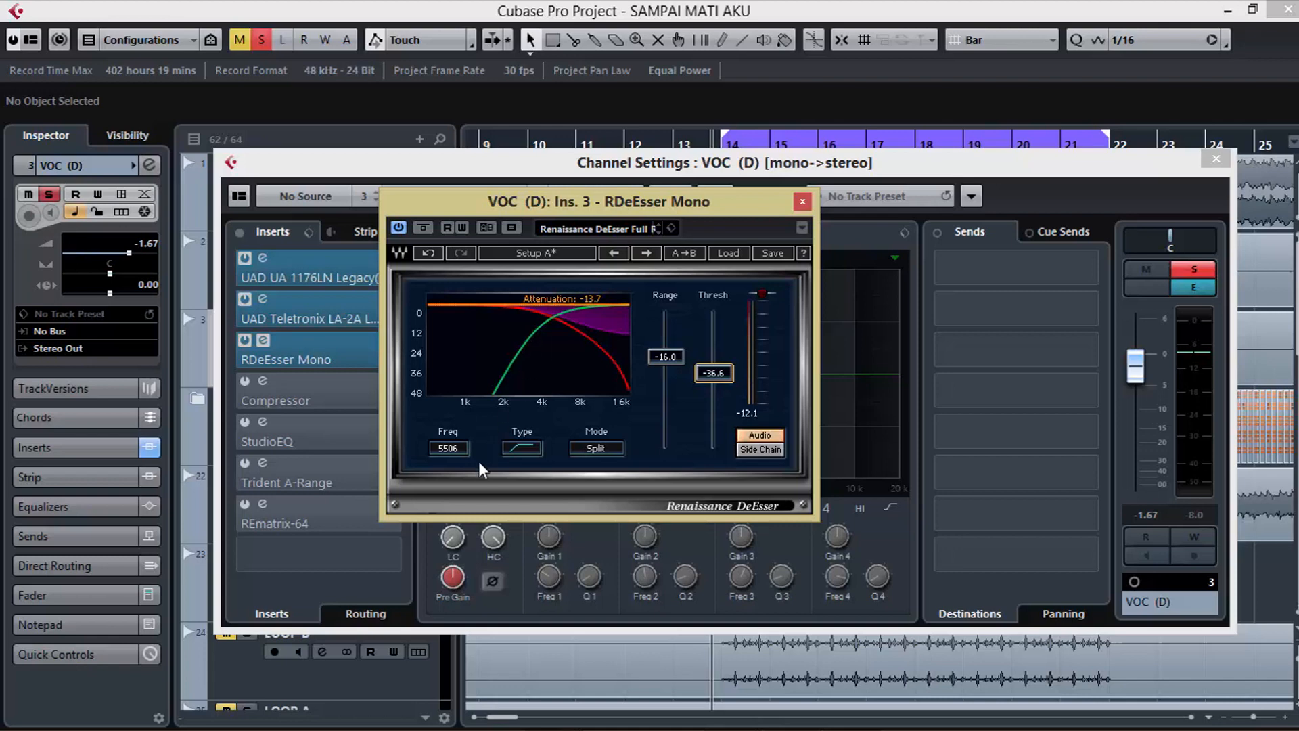
- Try the other RDeEsser filter type, switch back to the high-shelf type and close the plug-in editor
left_click(531, 447)
left_click(531, 448)
left_click_drag(671, 209, 707, 205)
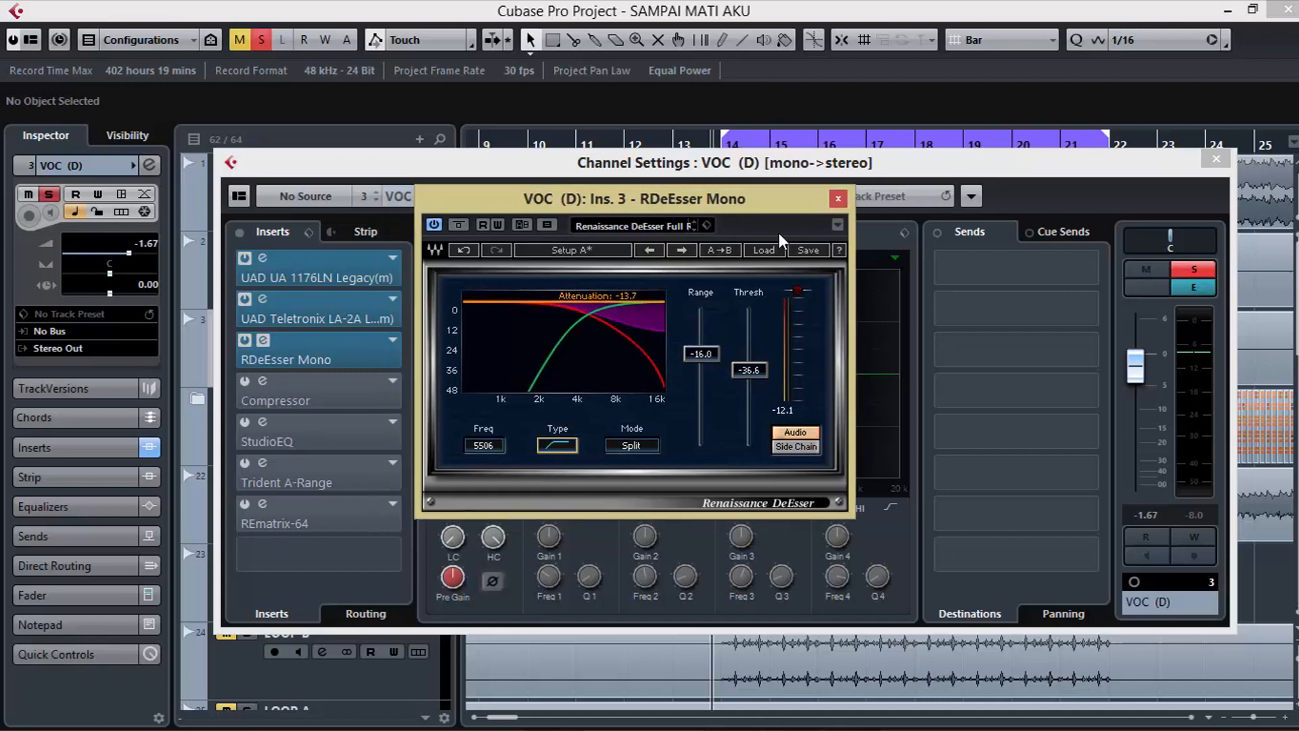
left_click(844, 198)
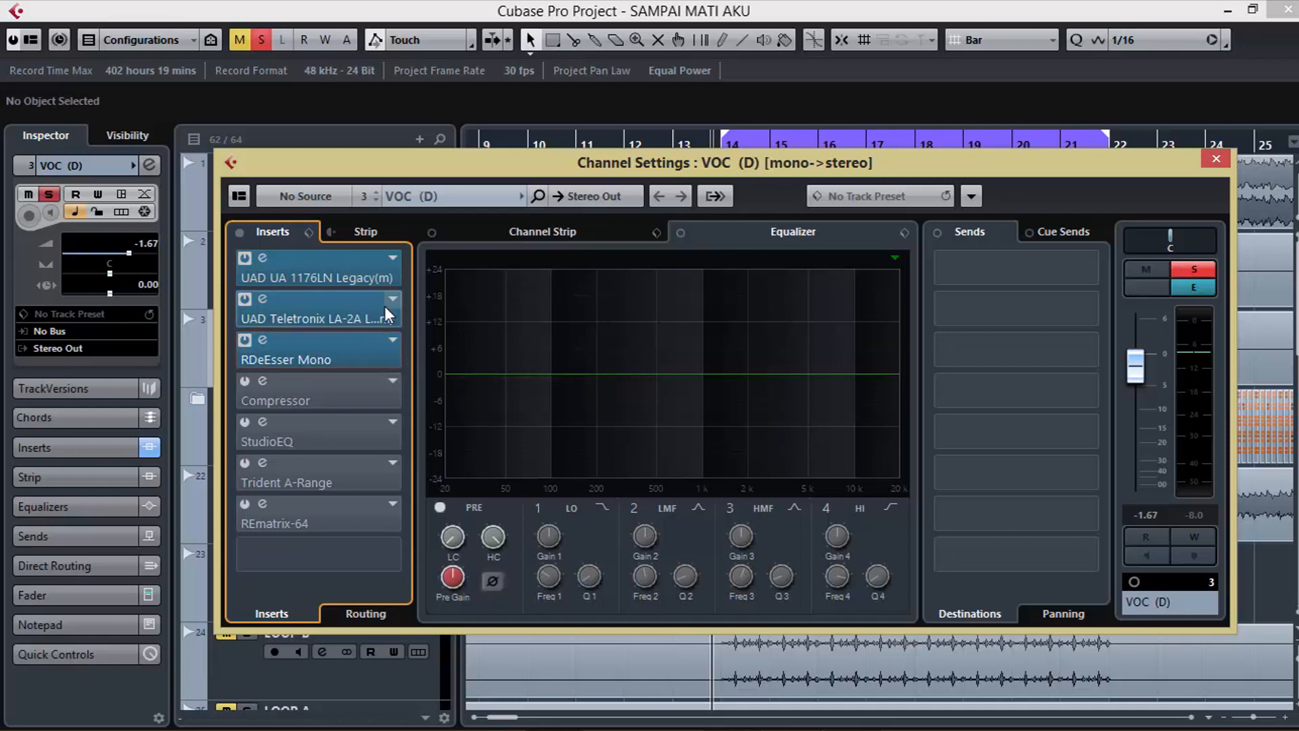
- Play the vocal and compare it with all inserts bypassed and with the two compressors plus RDeEsser active
key("space")
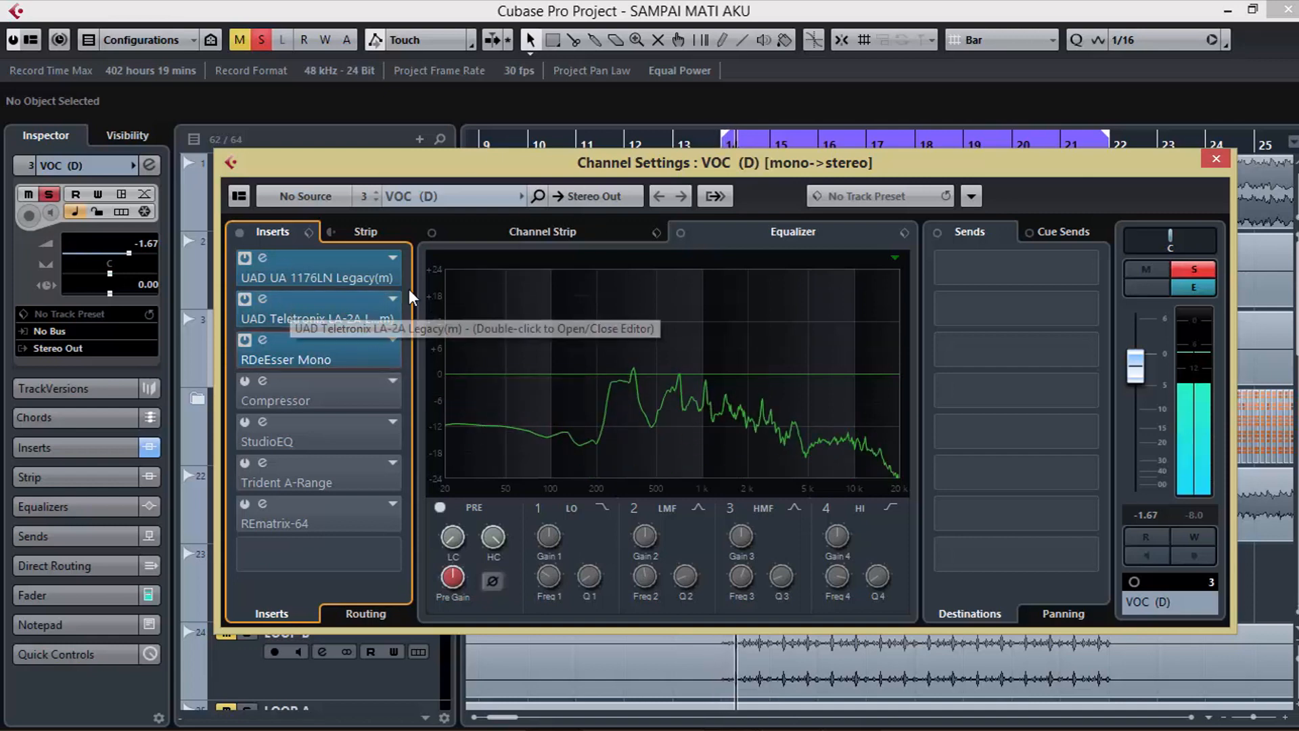
left_click(241, 237)
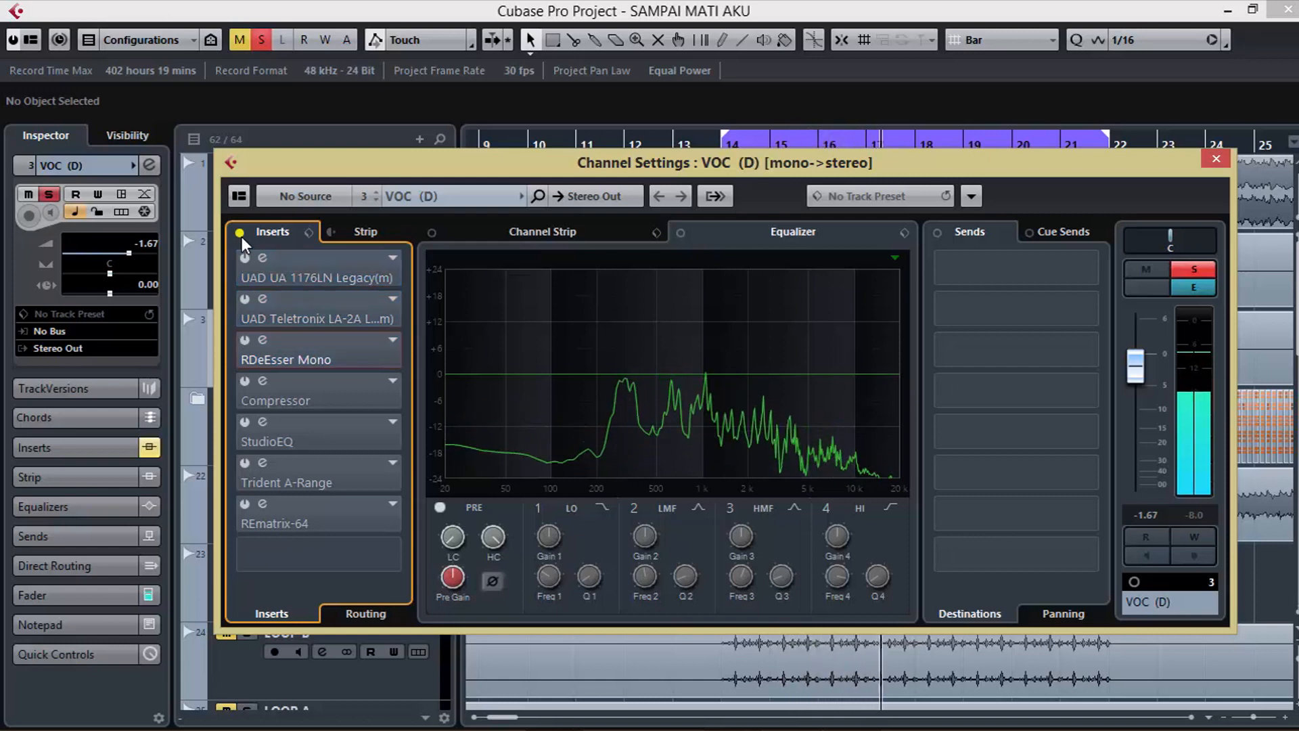
left_click(240, 234)
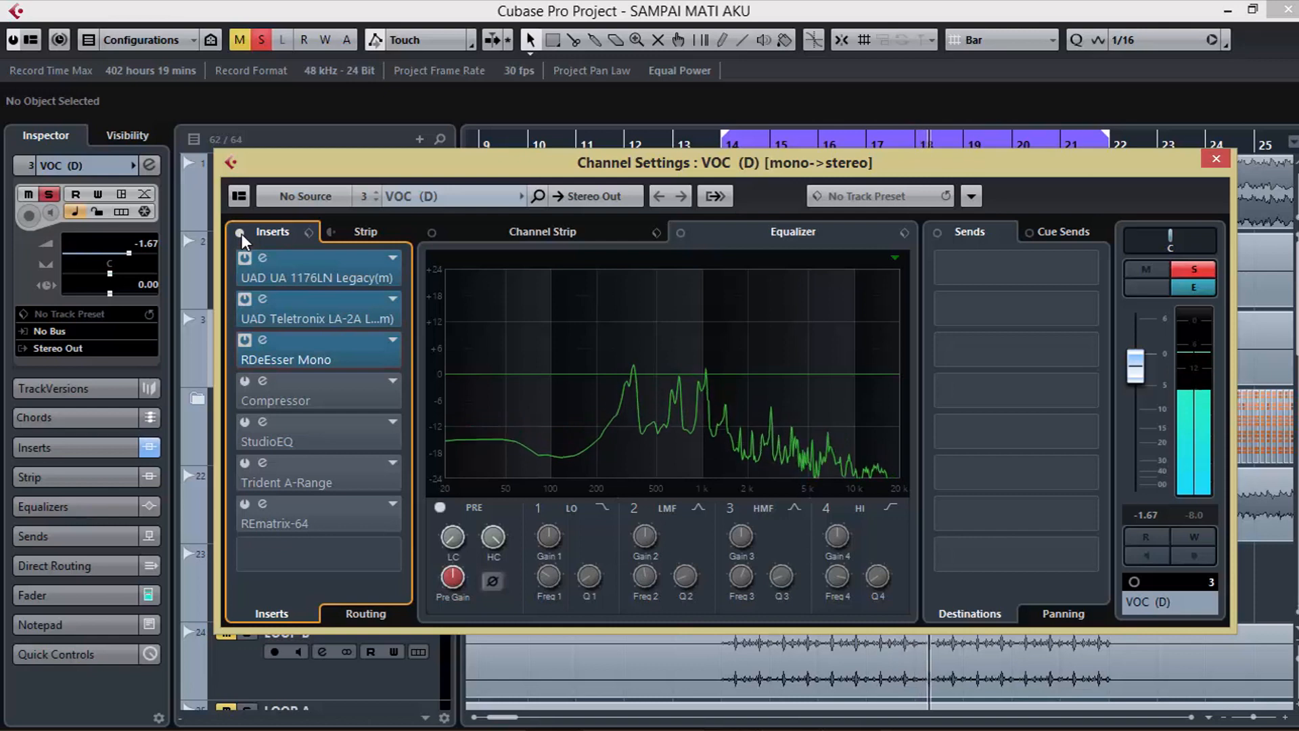
left_click(241, 233)
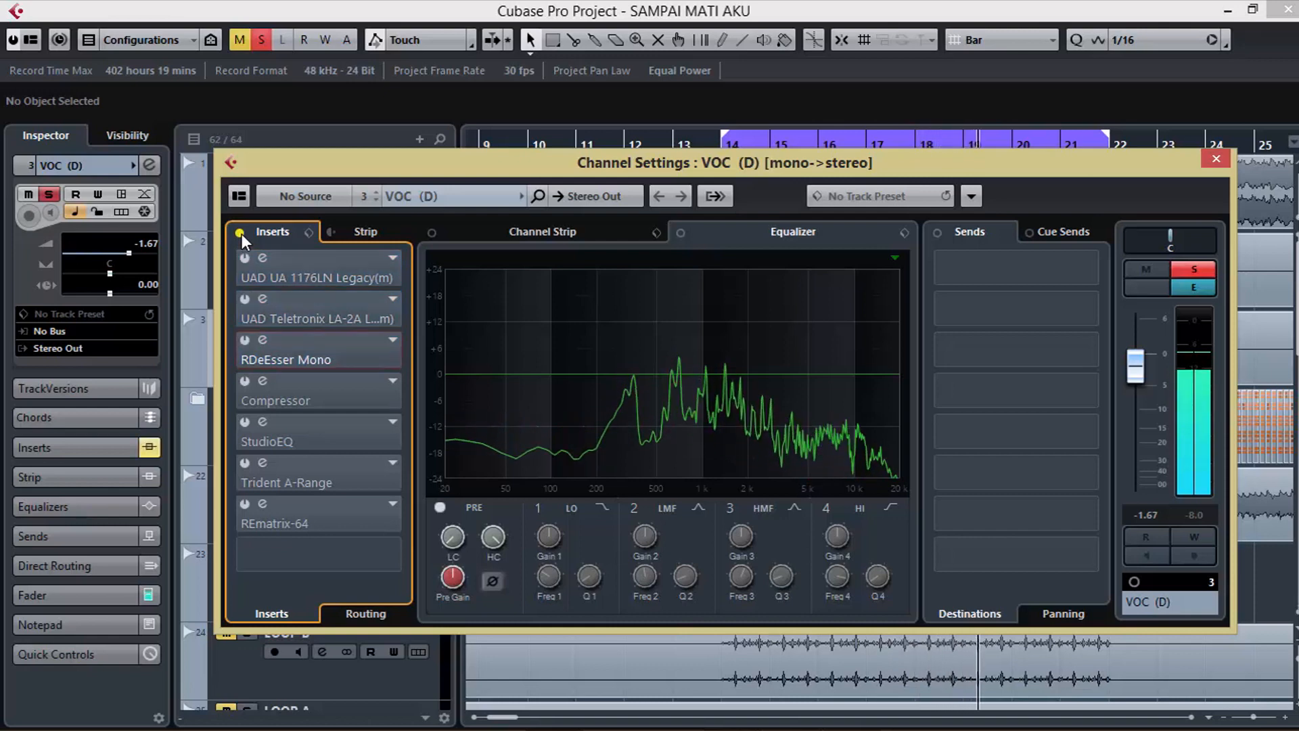
left_click(241, 234)
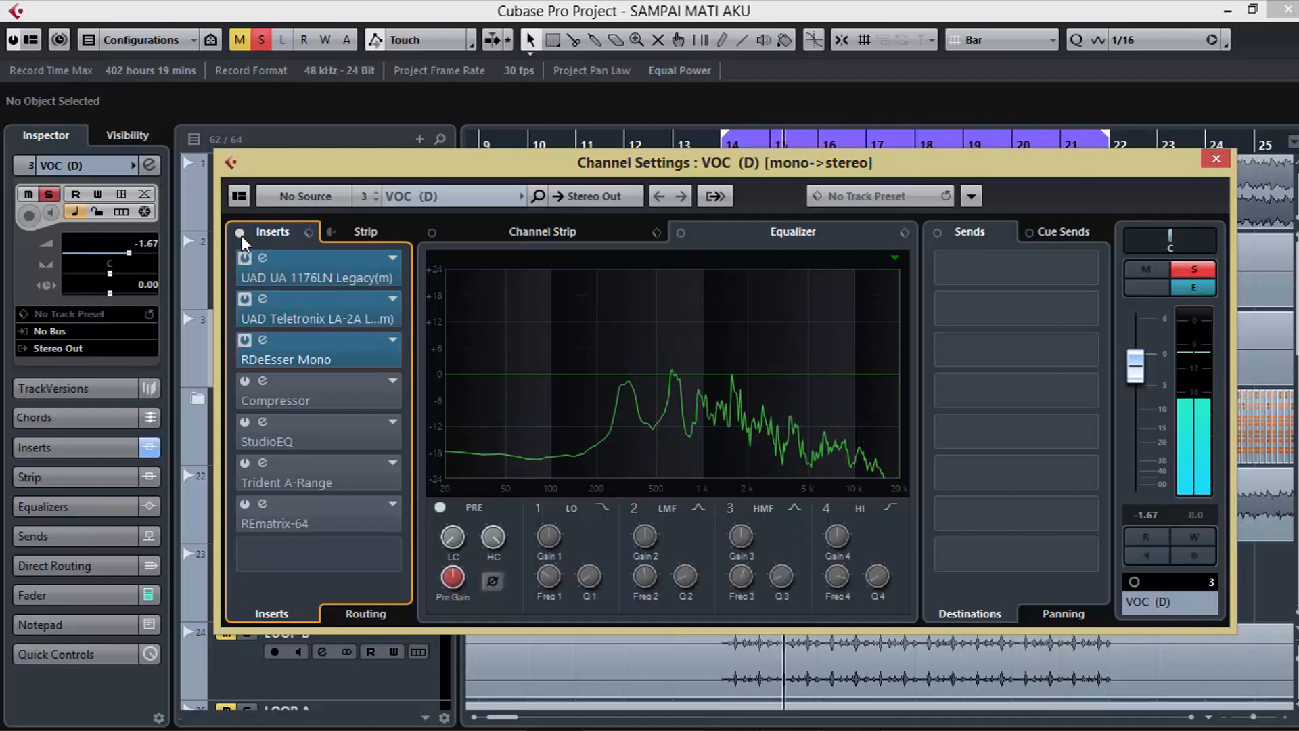
key("space")
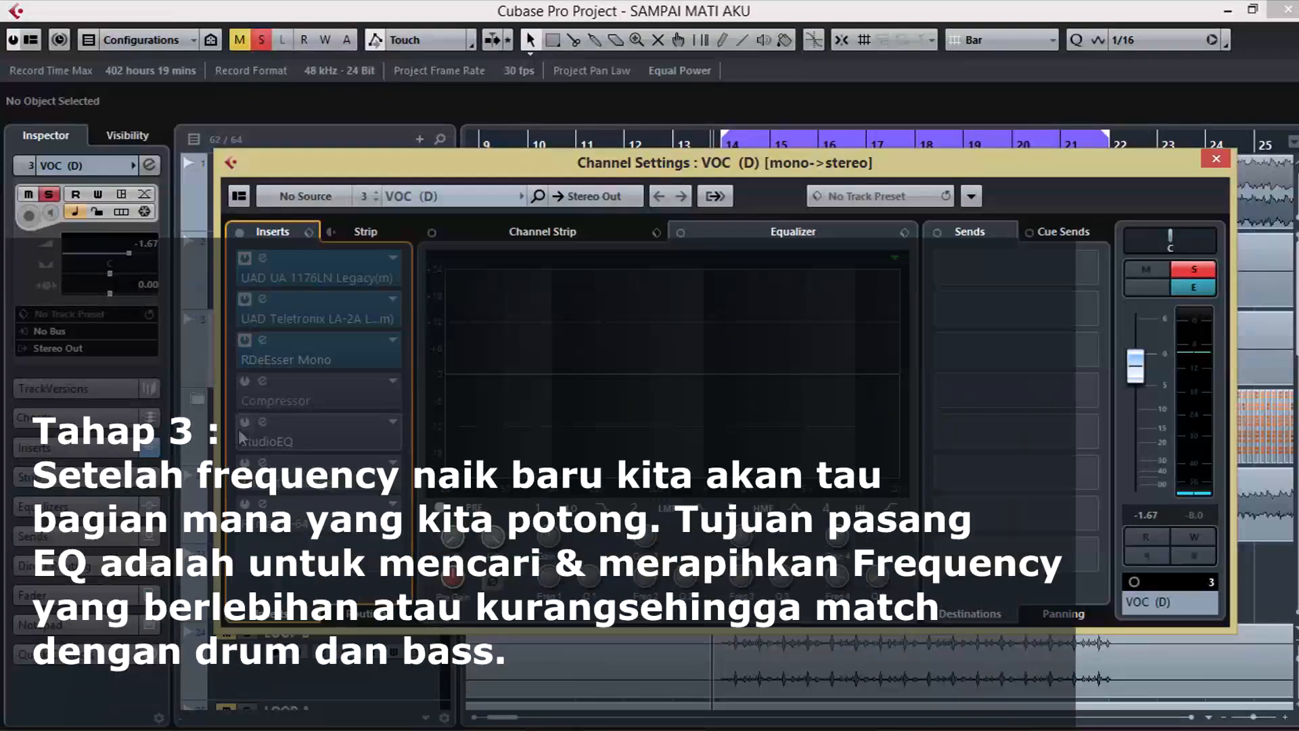
- Activate the StudioEQ insert on VOC (D) and open its editor, placing it clear of the channel fader
left_click(241, 428)
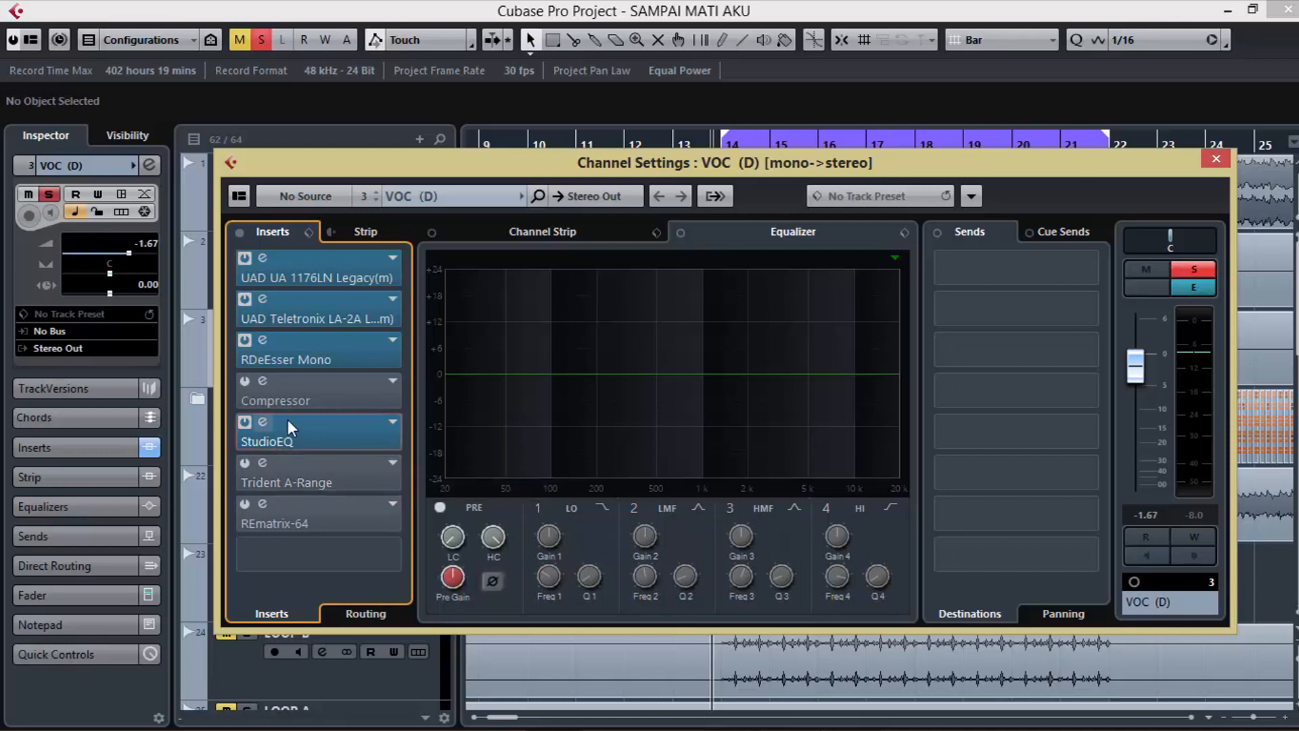
left_click(262, 421)
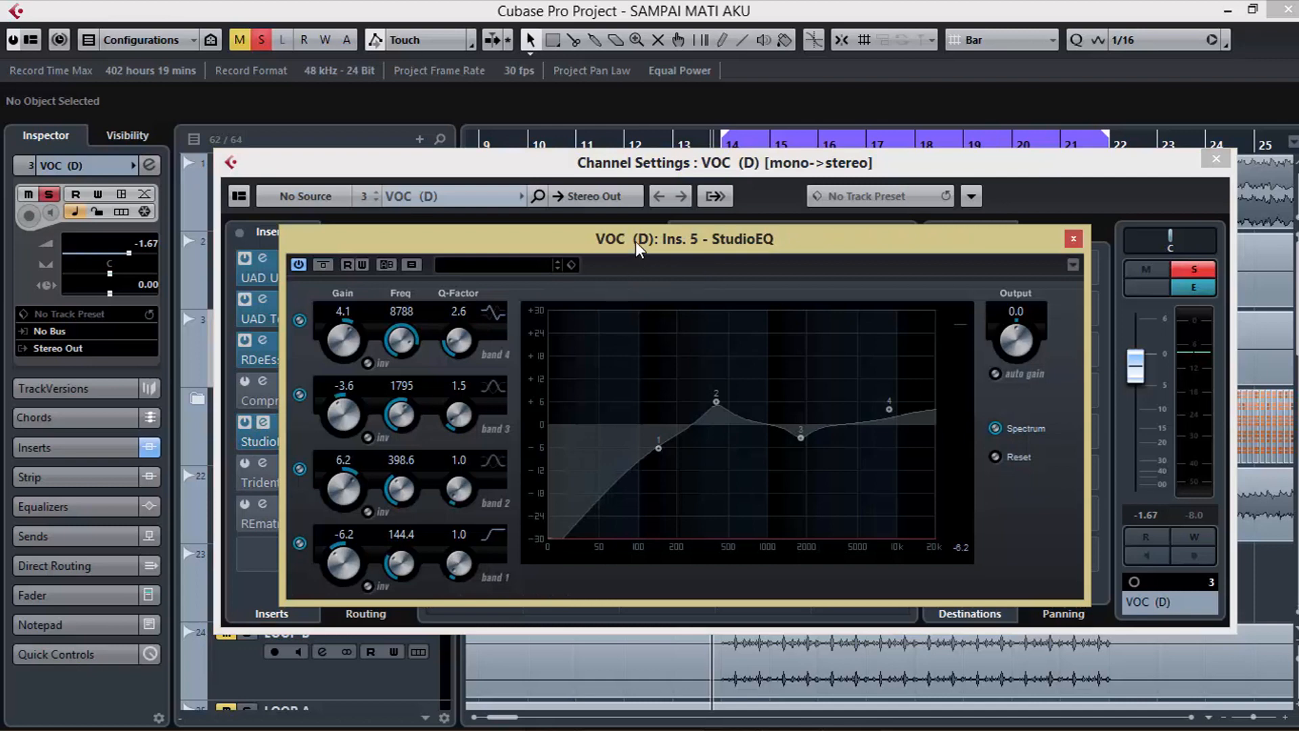
left_click_drag(635, 241, 696, 201)
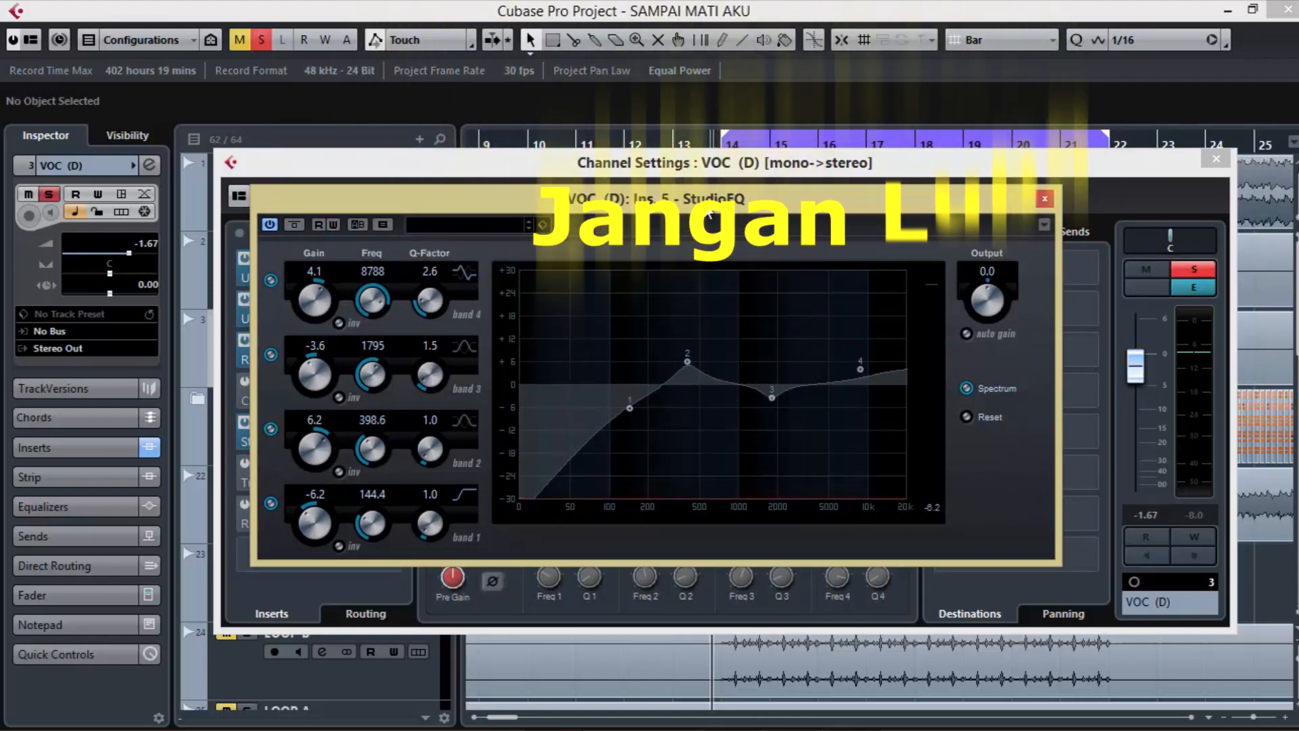
left_click_drag(631, 193, 644, 203)
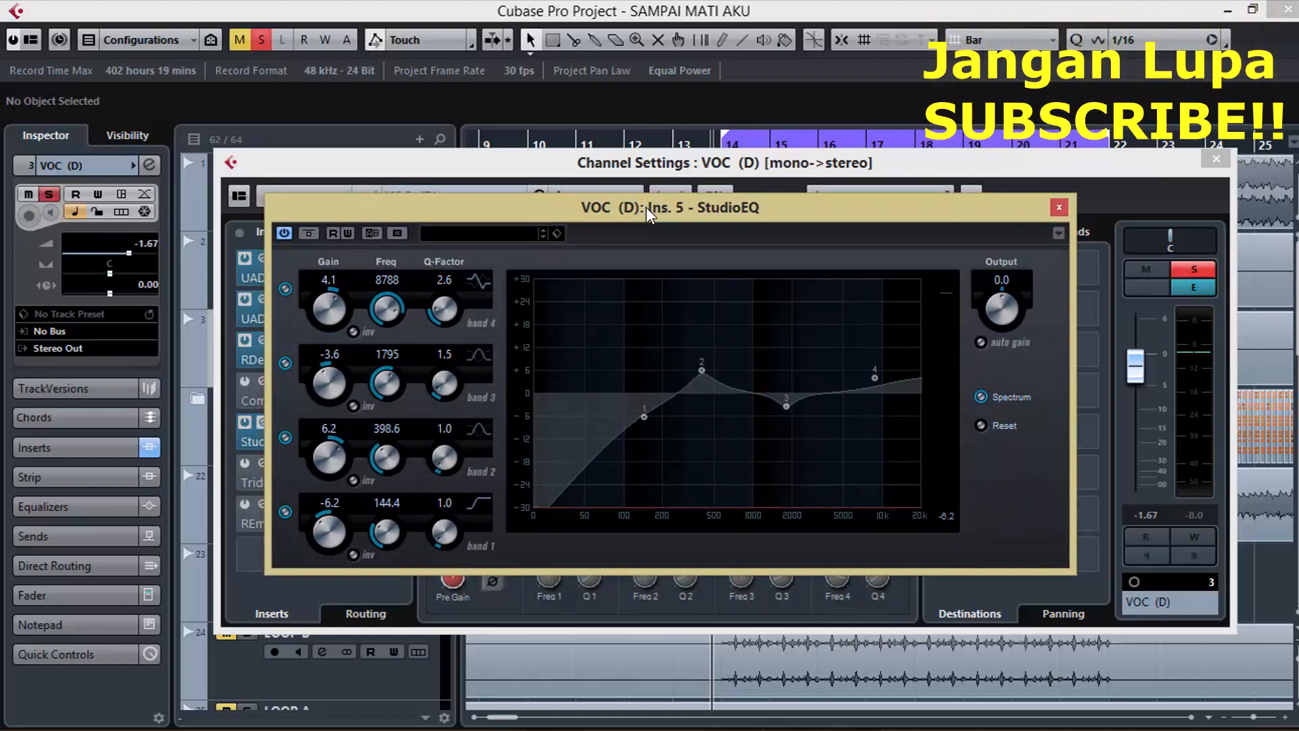
left_click_drag(647, 207, 678, 170)
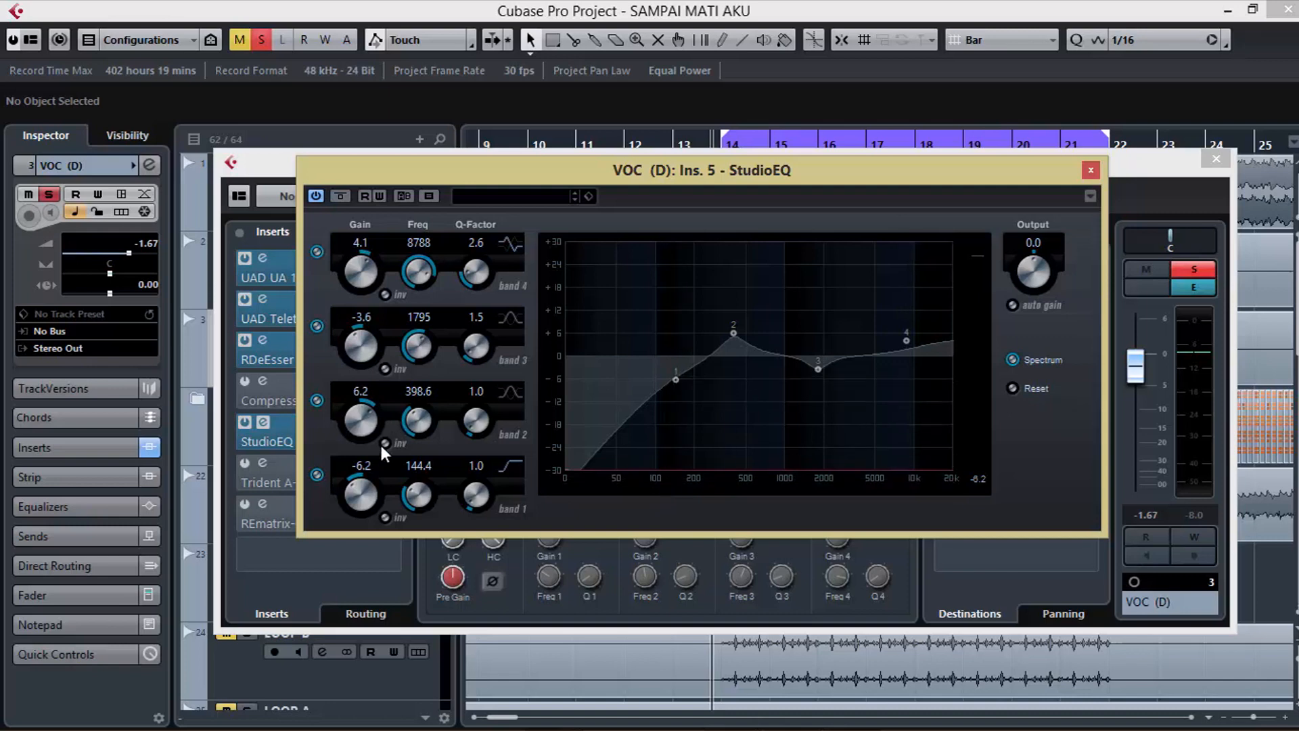
- Play the vocal and switch off all four StudioEQ bands to hear it without equalization
key("space")
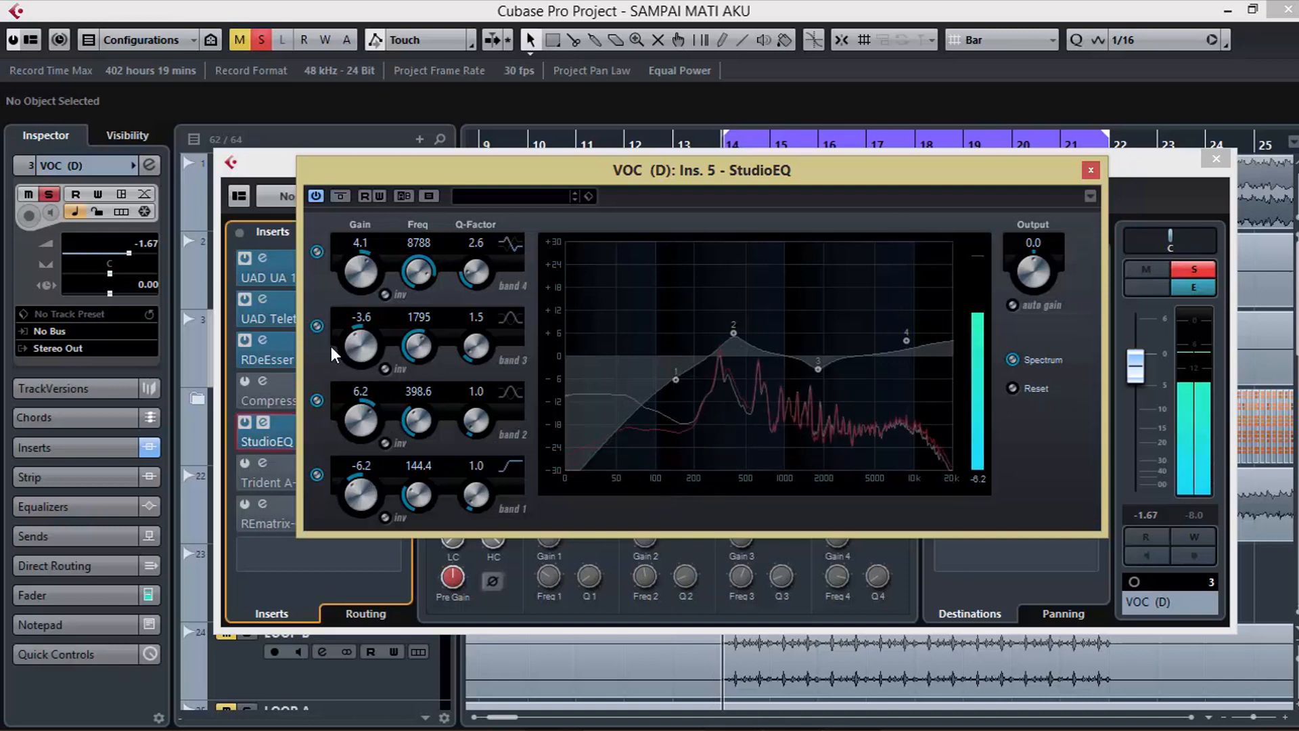
left_click(316, 251)
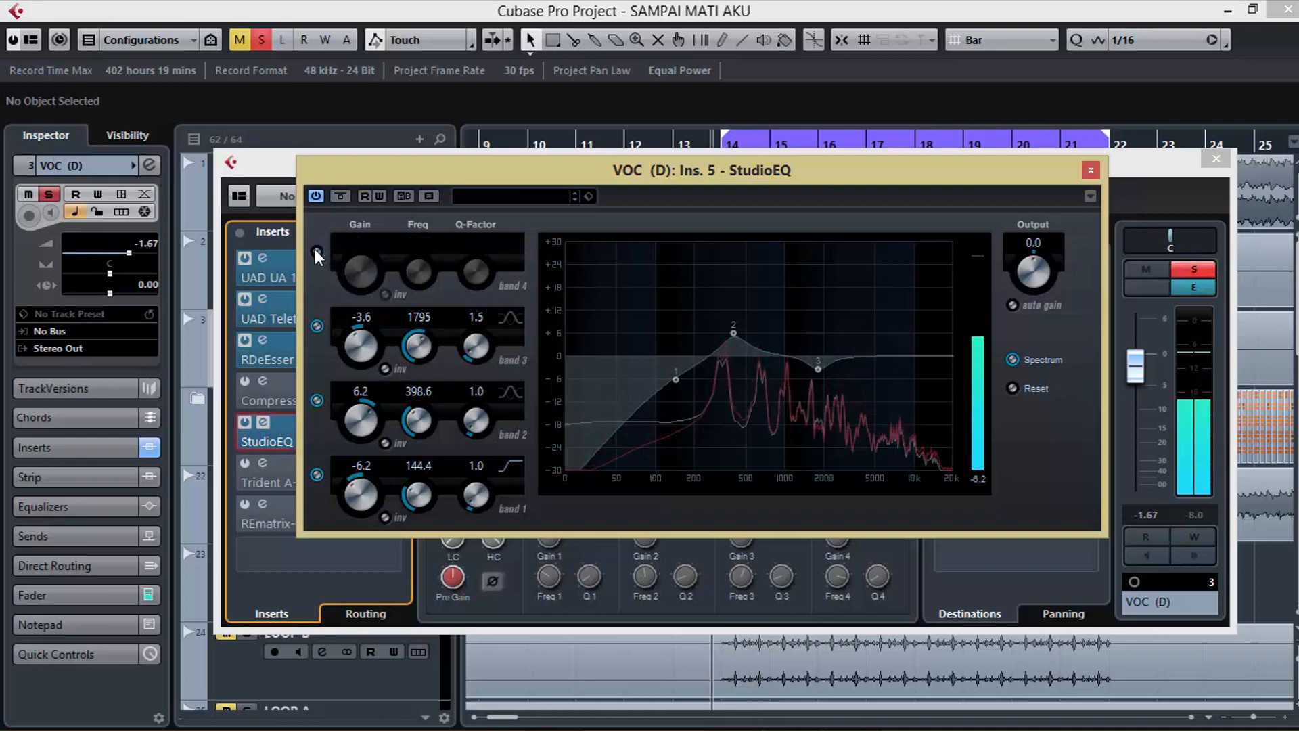
left_click(316, 325)
left_click(312, 400)
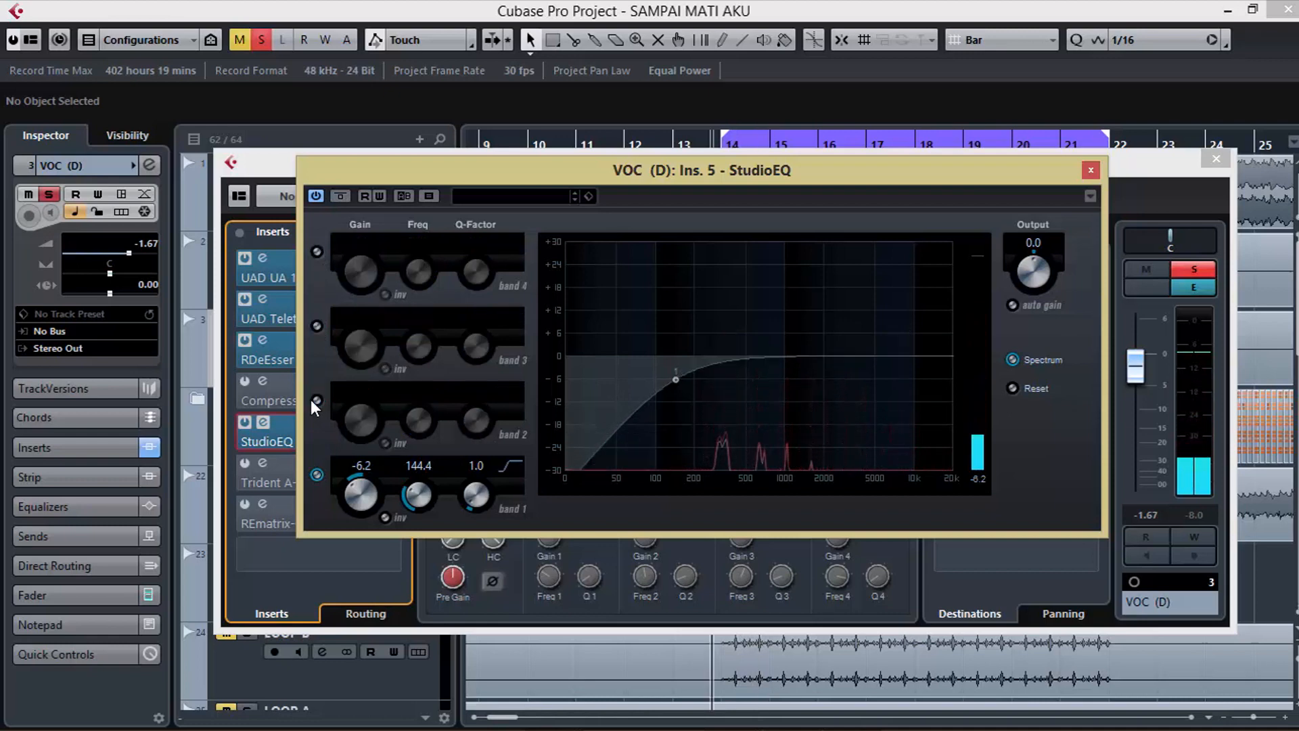
left_click(317, 474)
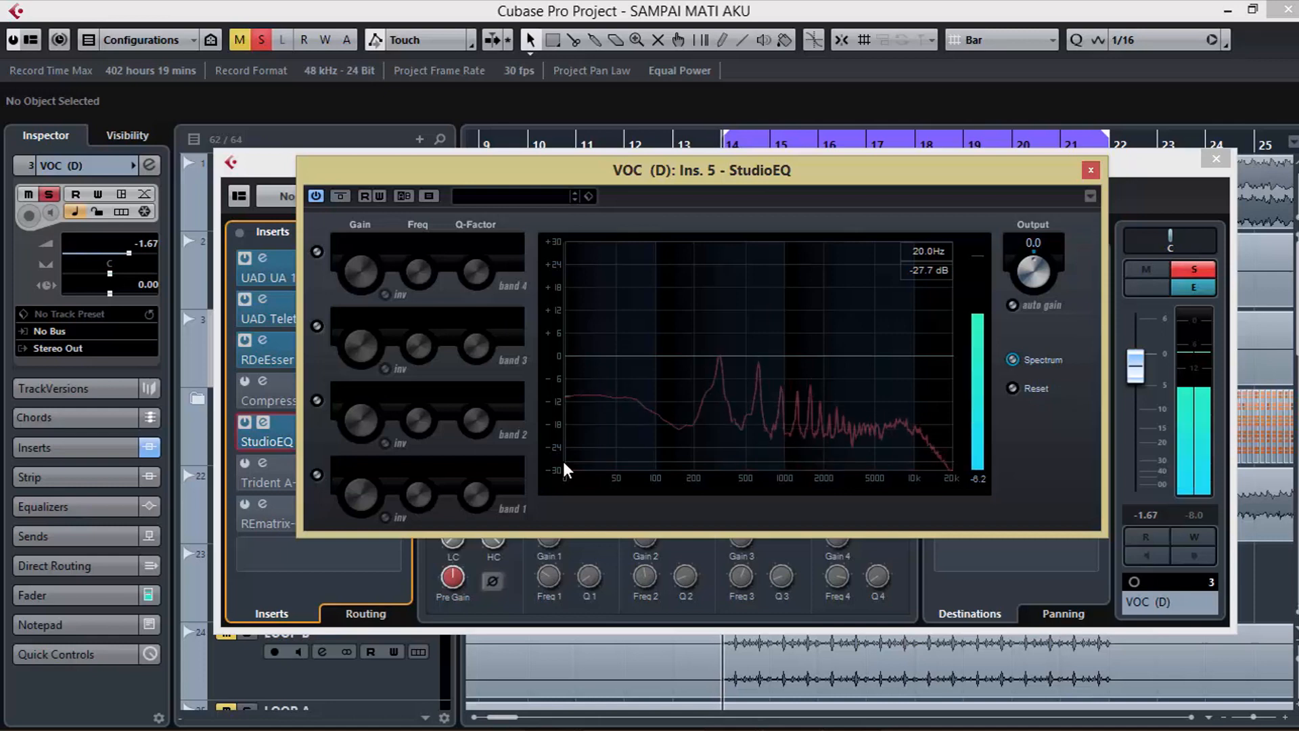
- Re-enable StudioEQ band 1 and band 2 one after the other, playing the vocal with each addition
left_click(317, 476)
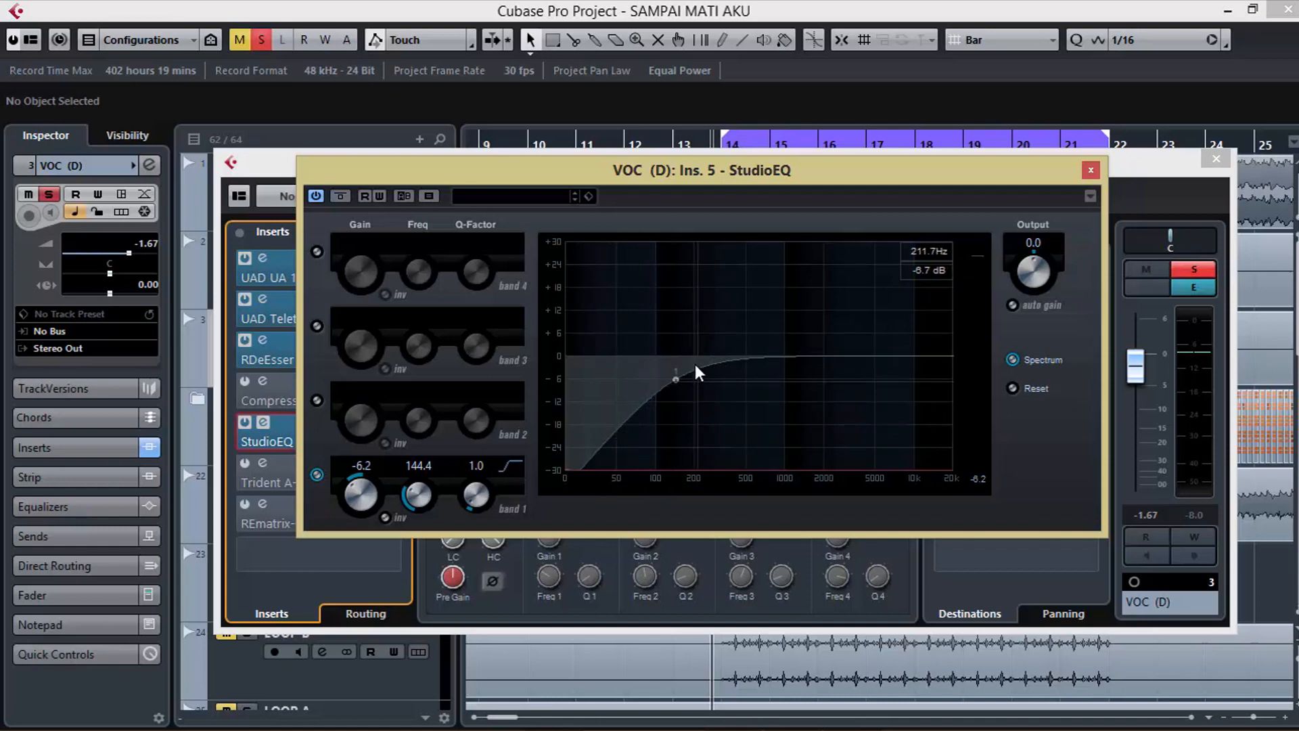
key("space")
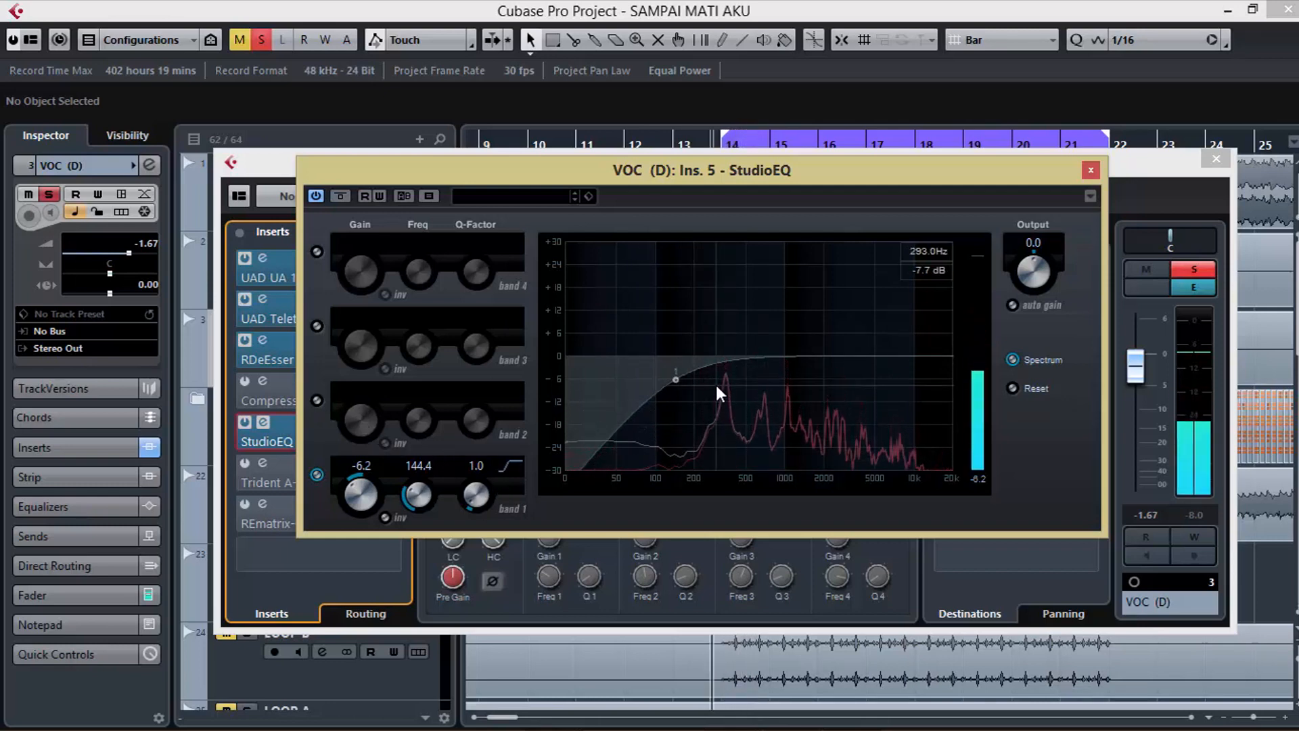
key("space")
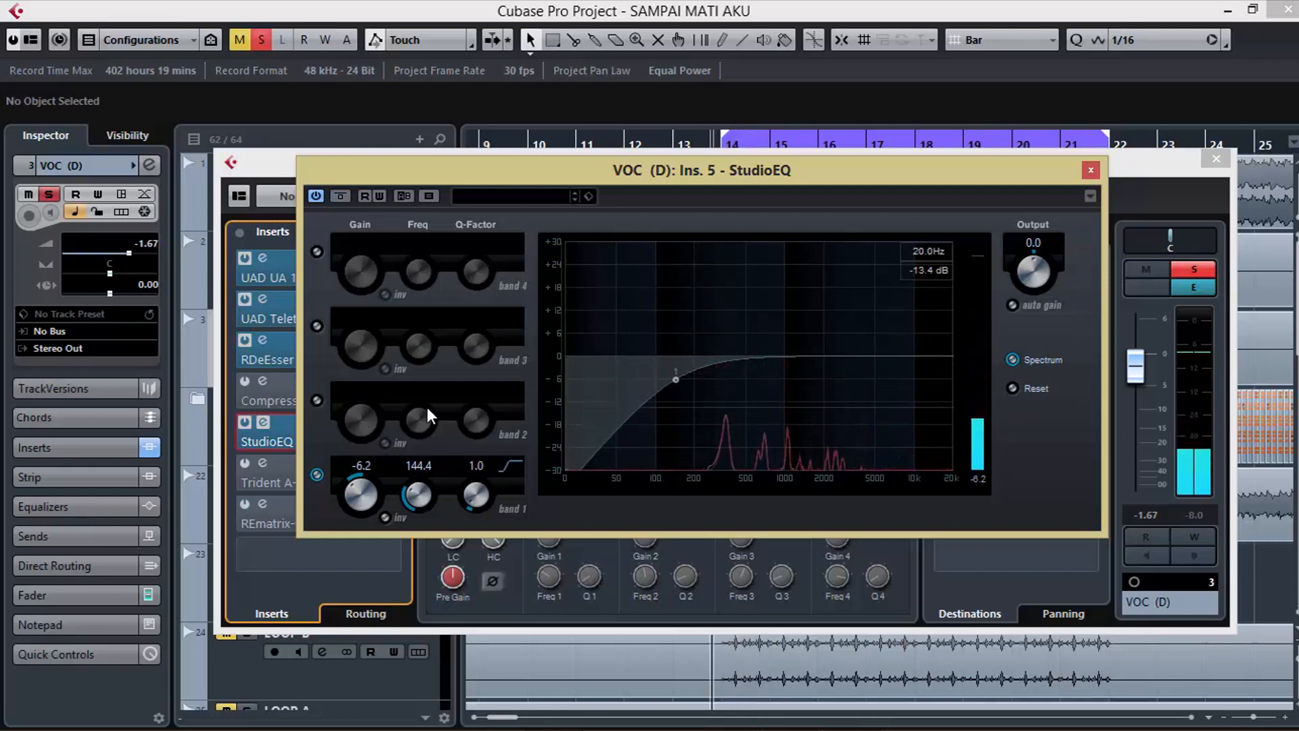
left_click(317, 400)
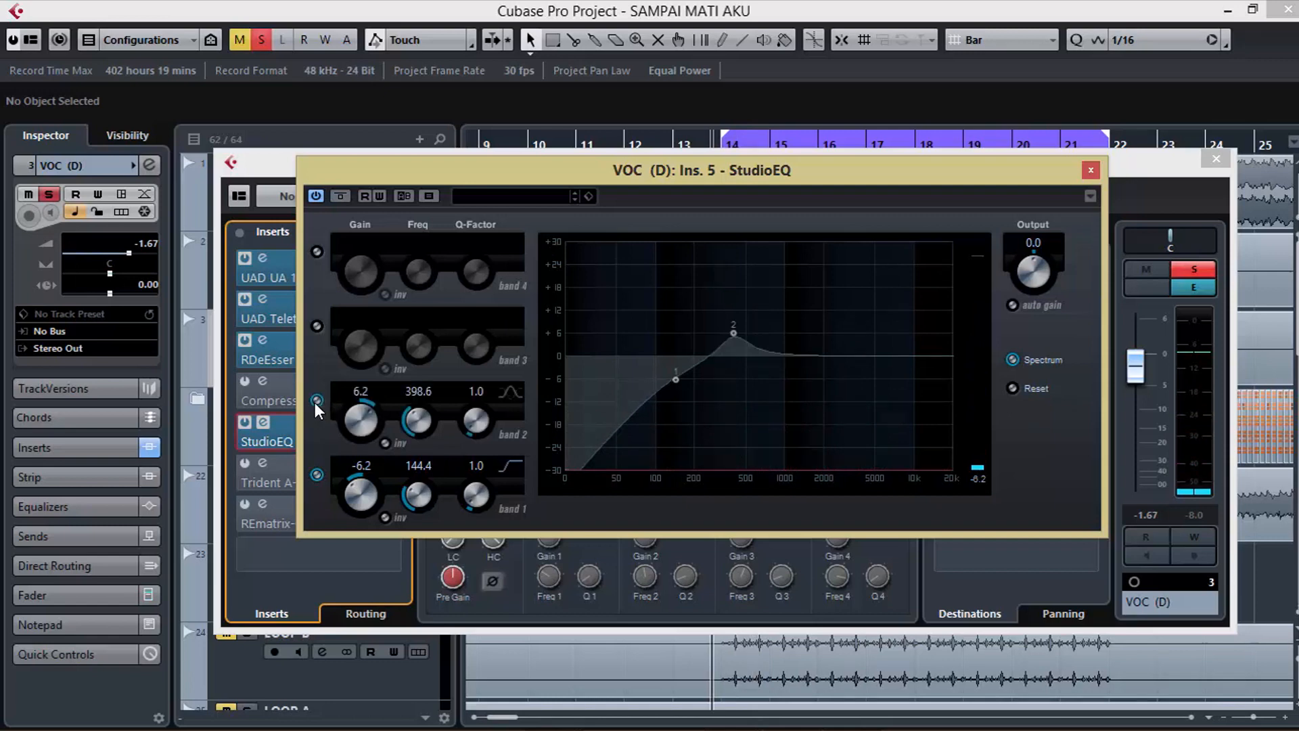
key("space")
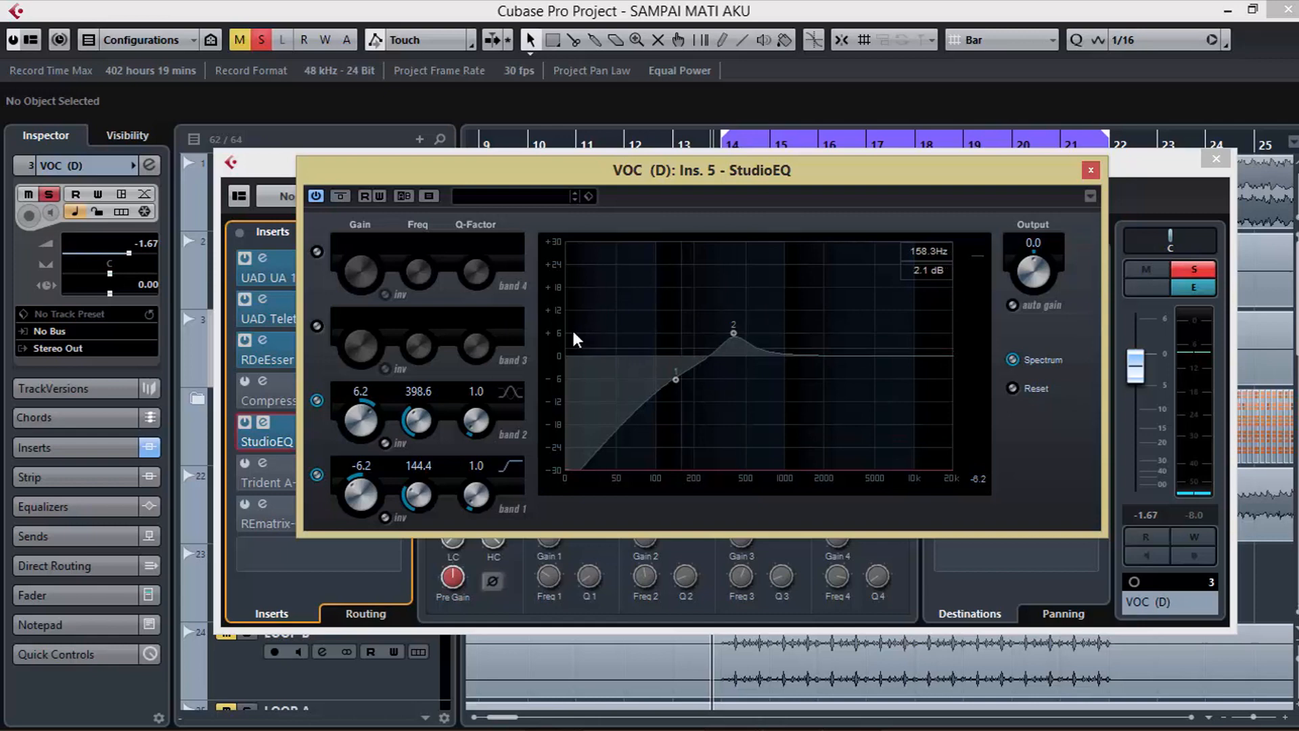
- Re-enable StudioEQ band 3 and shift its point to a gain of -4.6 at 1955 Hz while the vocal plays
left_click(316, 326)
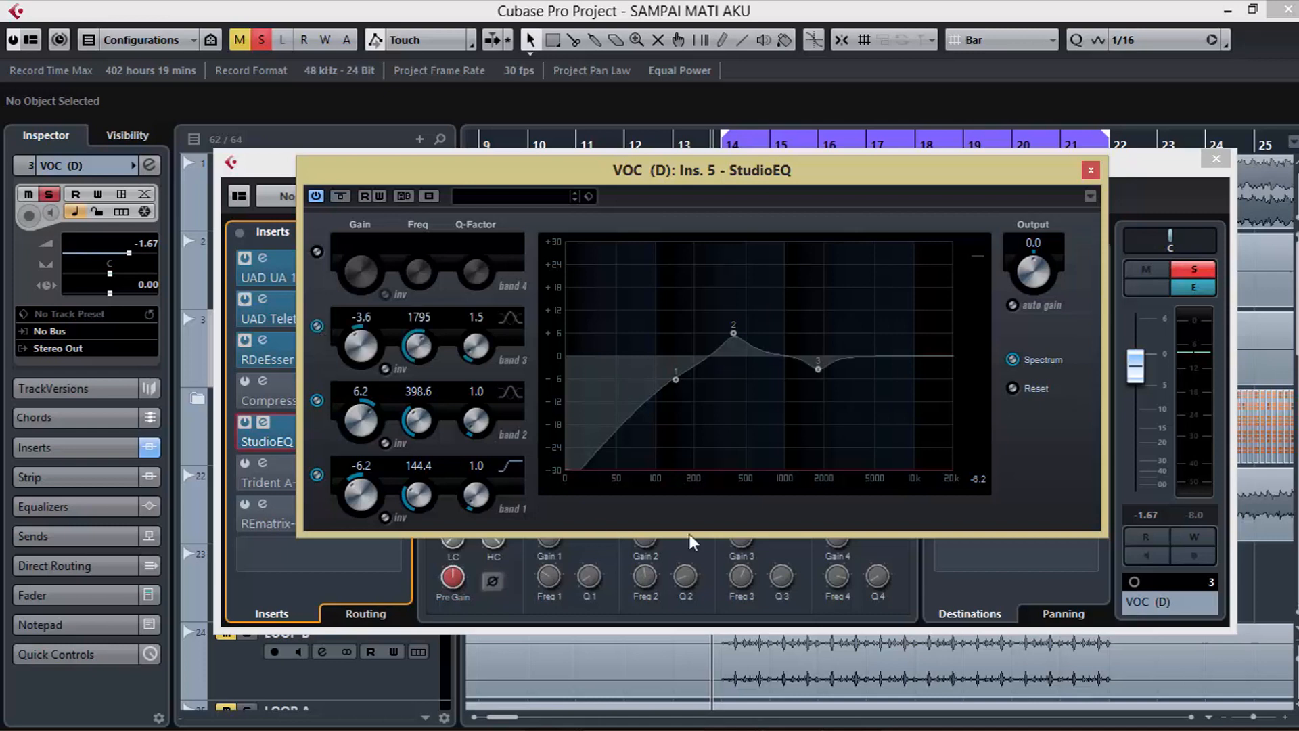
key("space")
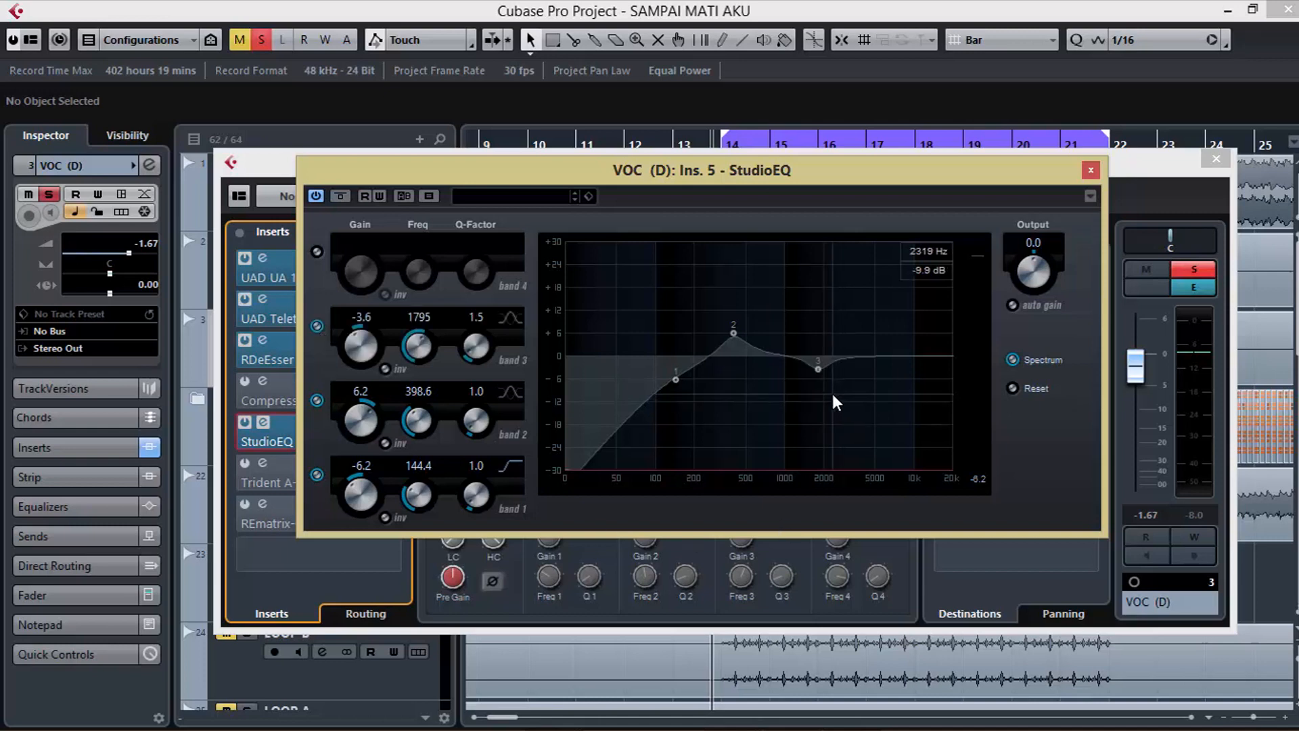
left_click_drag(814, 368, 822, 374)
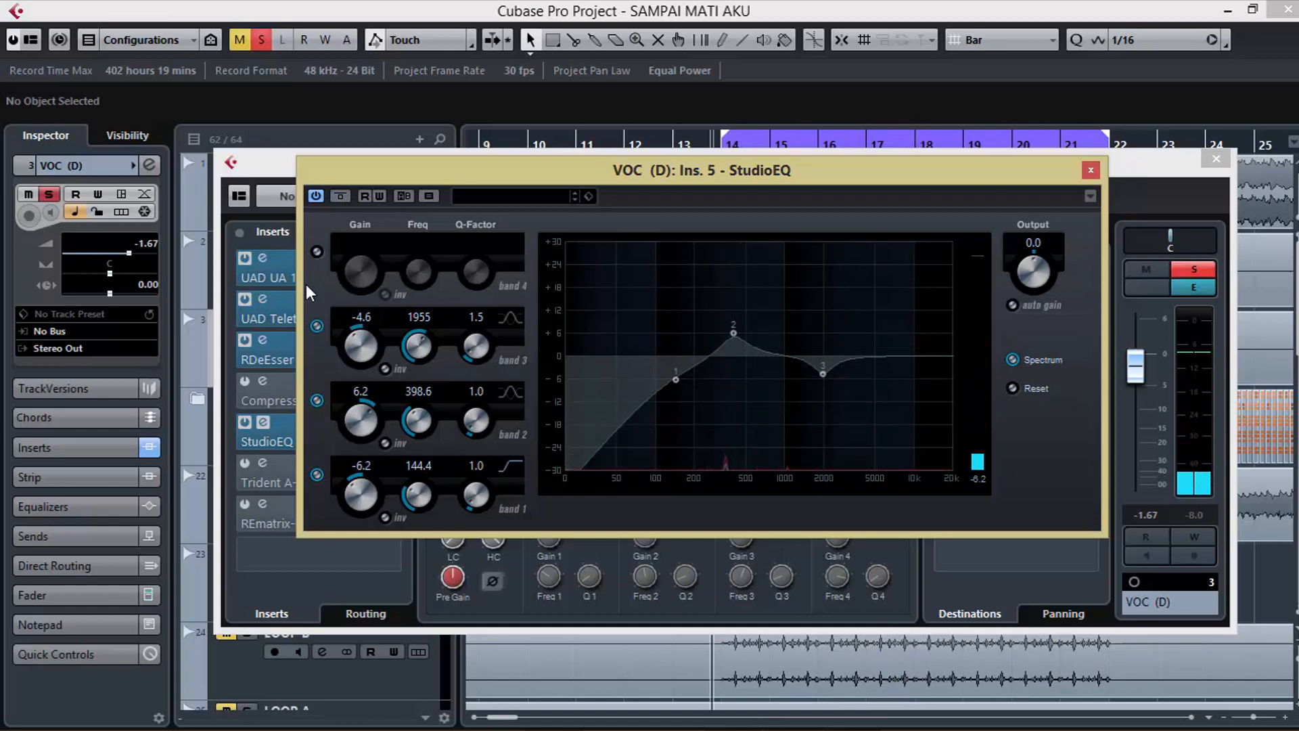
- Re-enable StudioEQ band 4 and compare the playing vocal with the equalizer bypassed and active, leaving it active
left_click(317, 251)
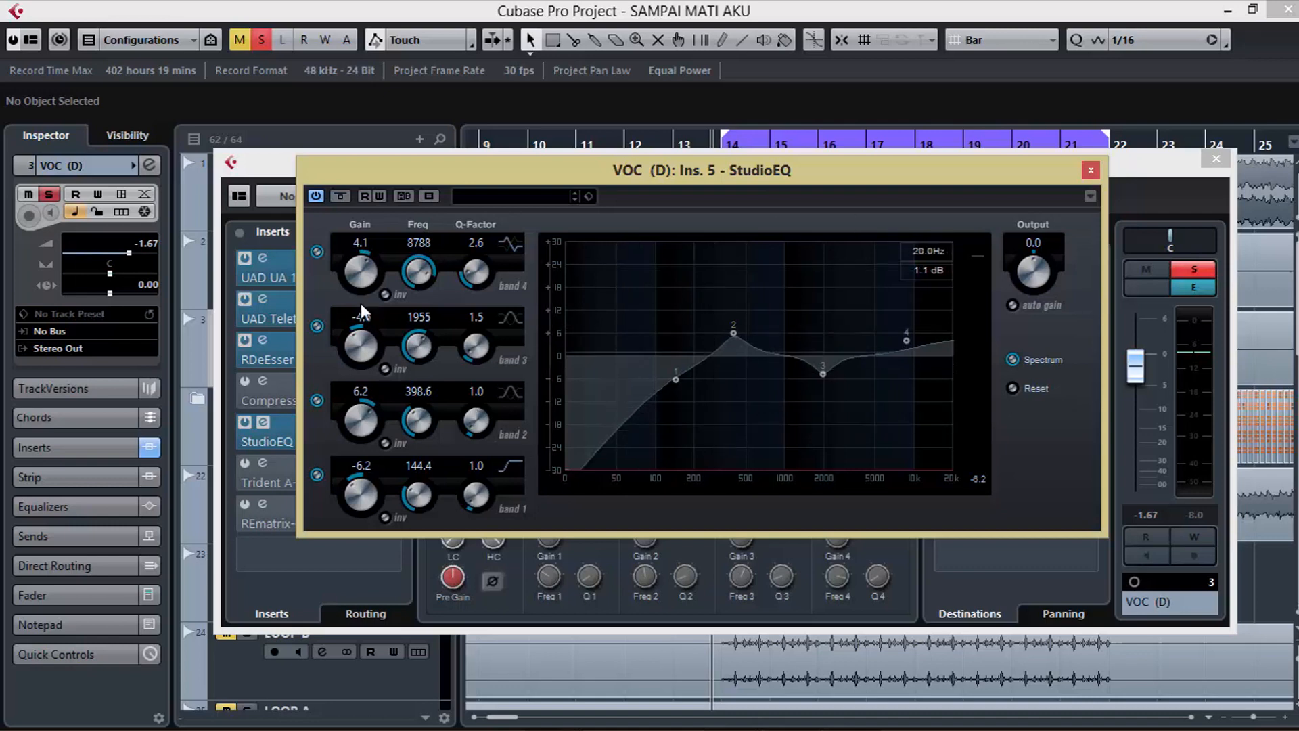
key("space")
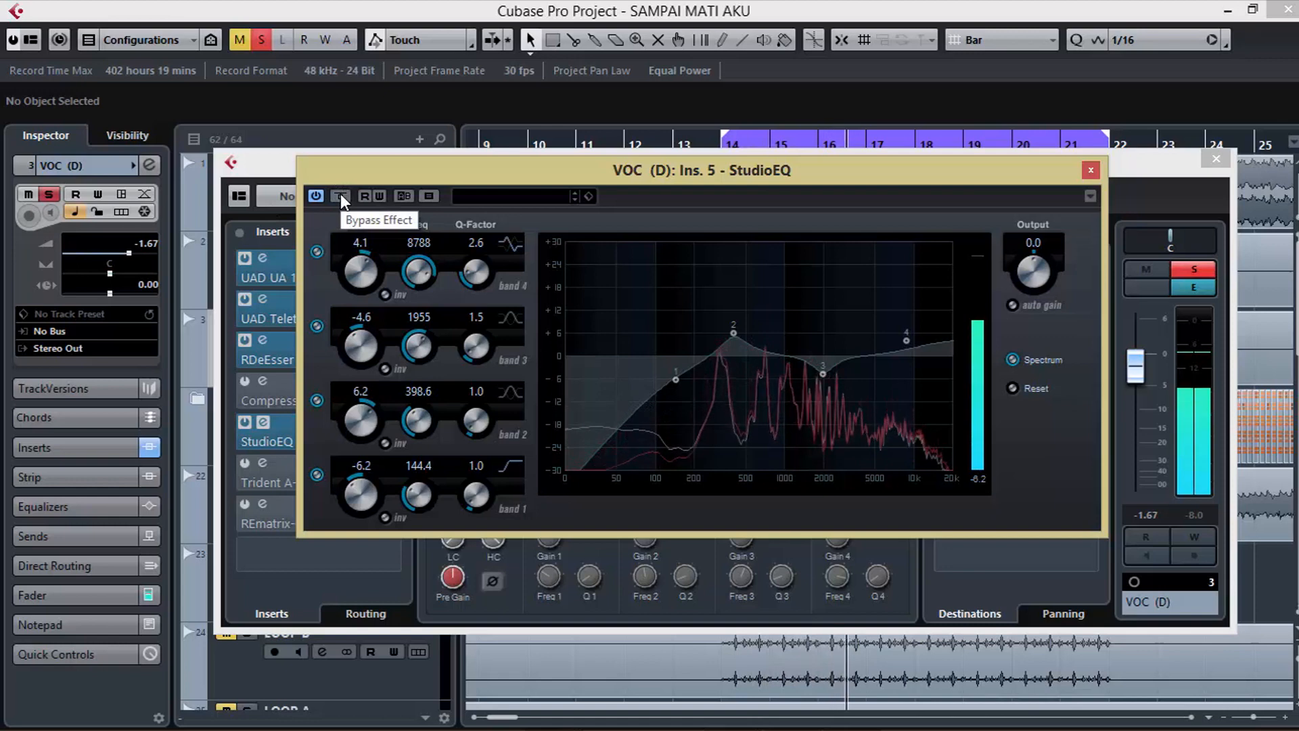
left_click(339, 196)
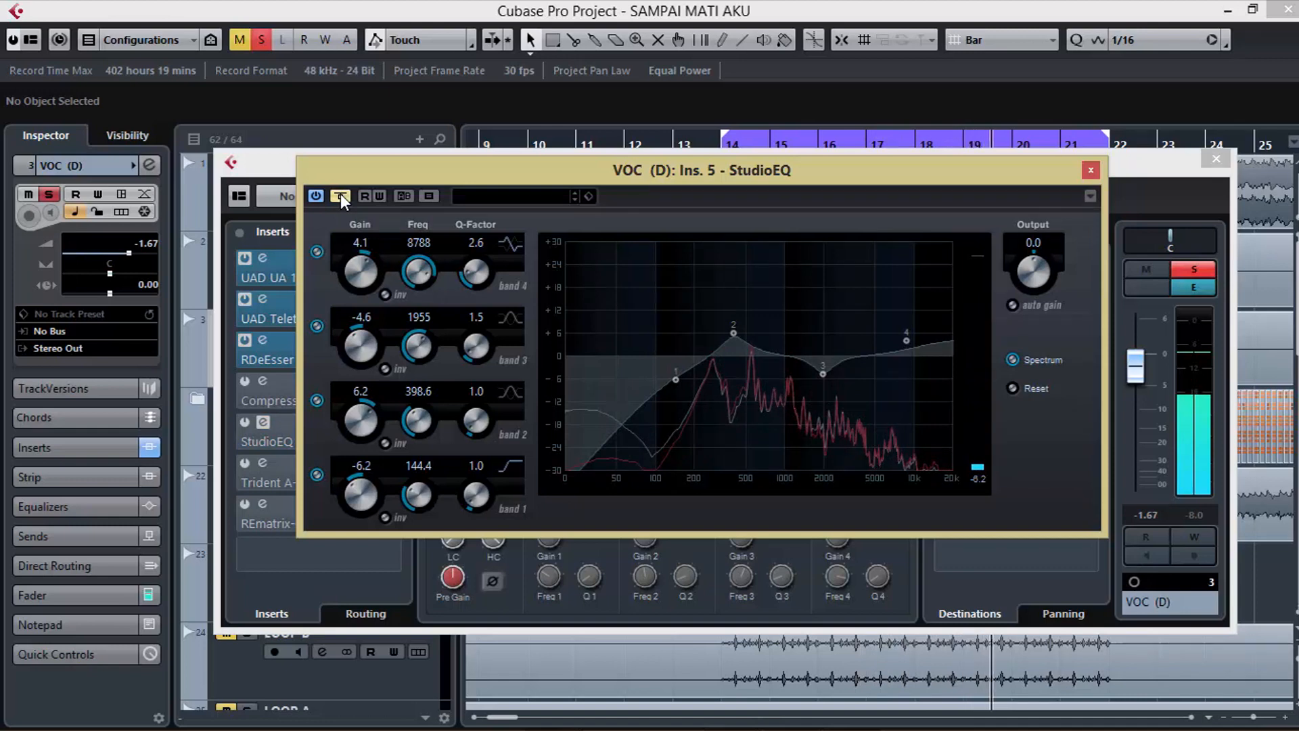
left_click(340, 194)
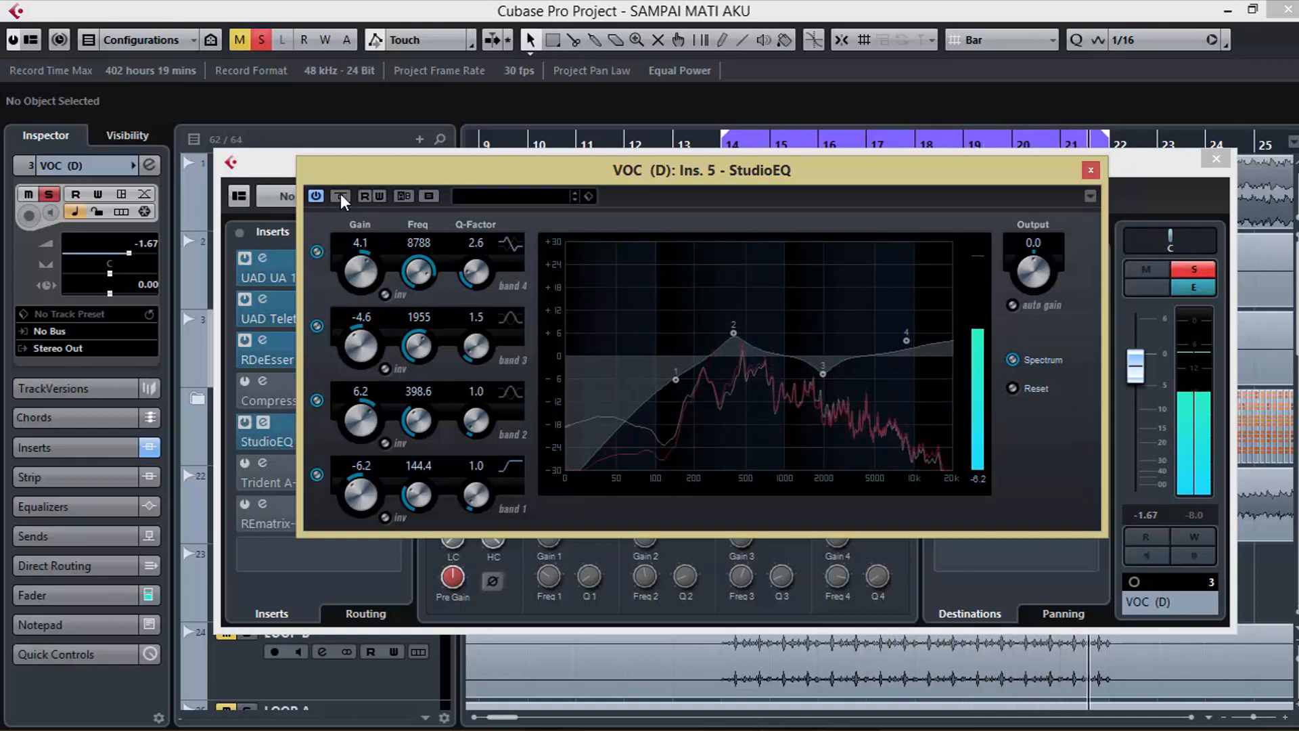
left_click(340, 195)
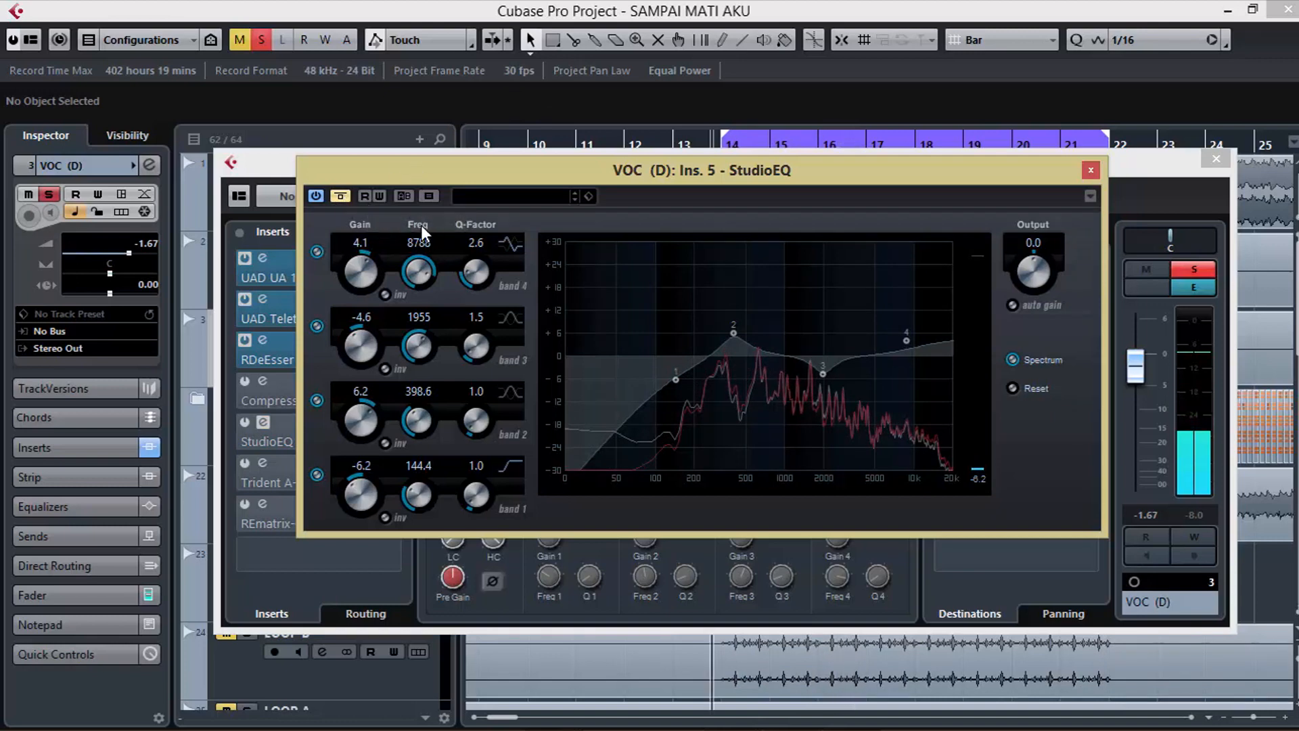
left_click(345, 198)
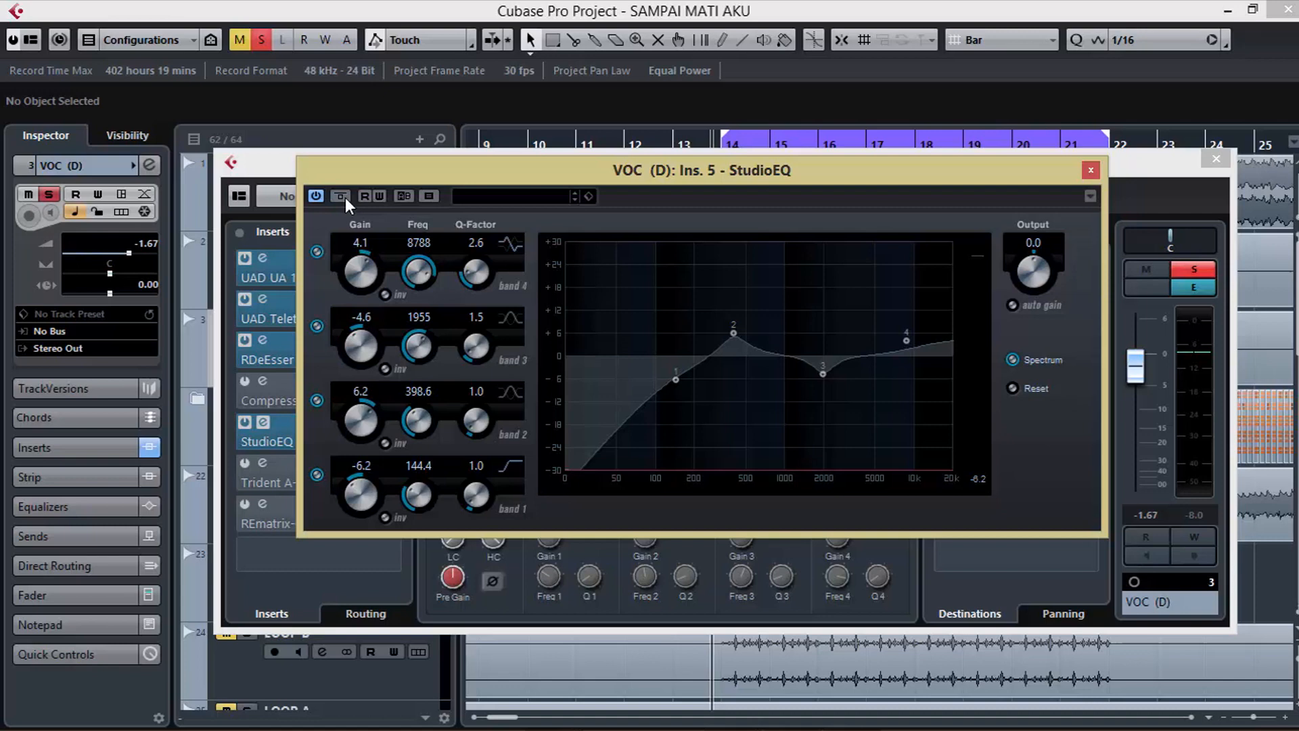
- Play the vocal once more through the StudioEQ, stop playback and close the plug-in editor
key("space")
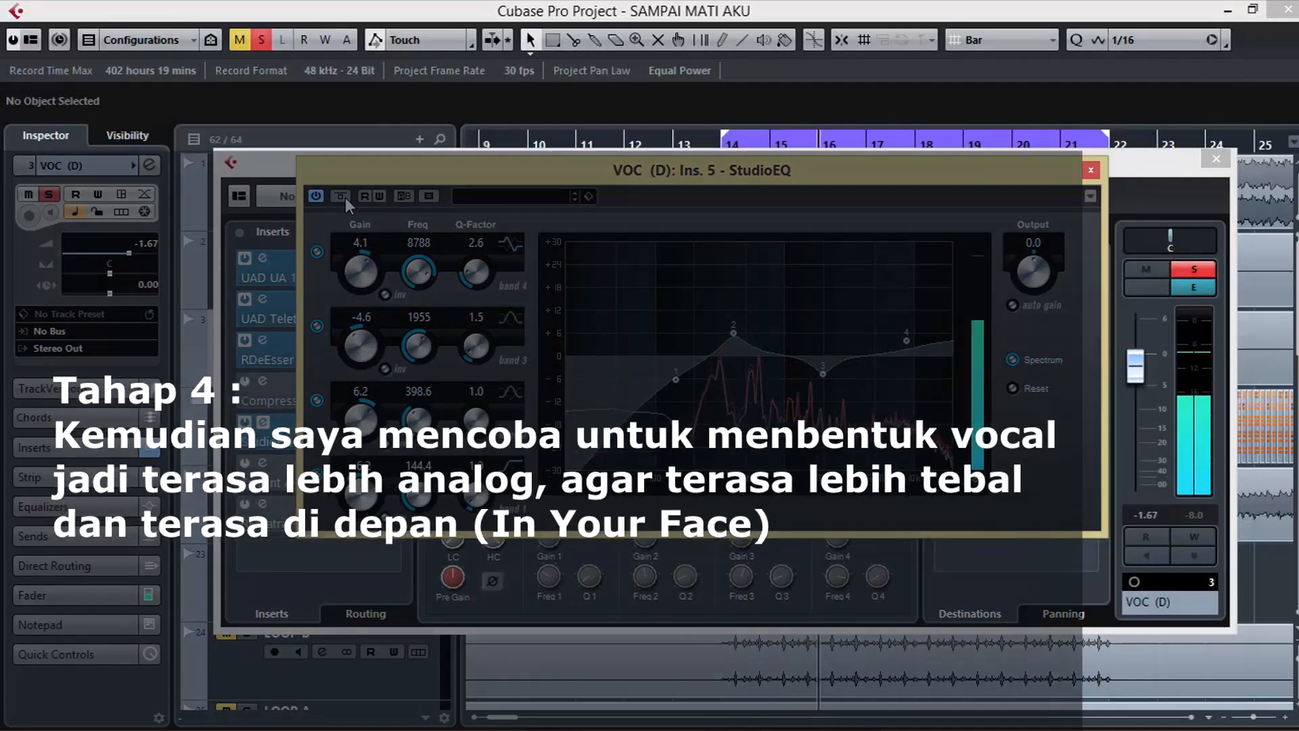
key("space")
left_click_drag(852, 169, 778, 154)
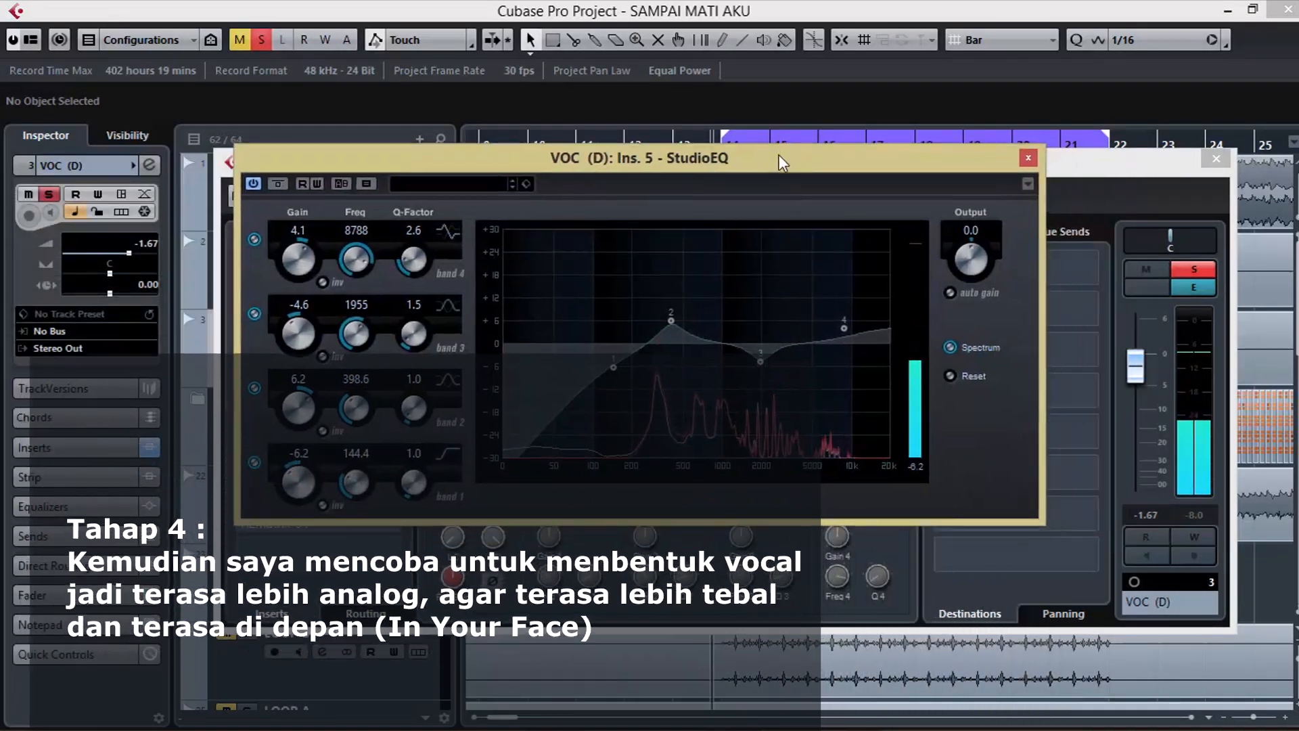
left_click(1029, 157)
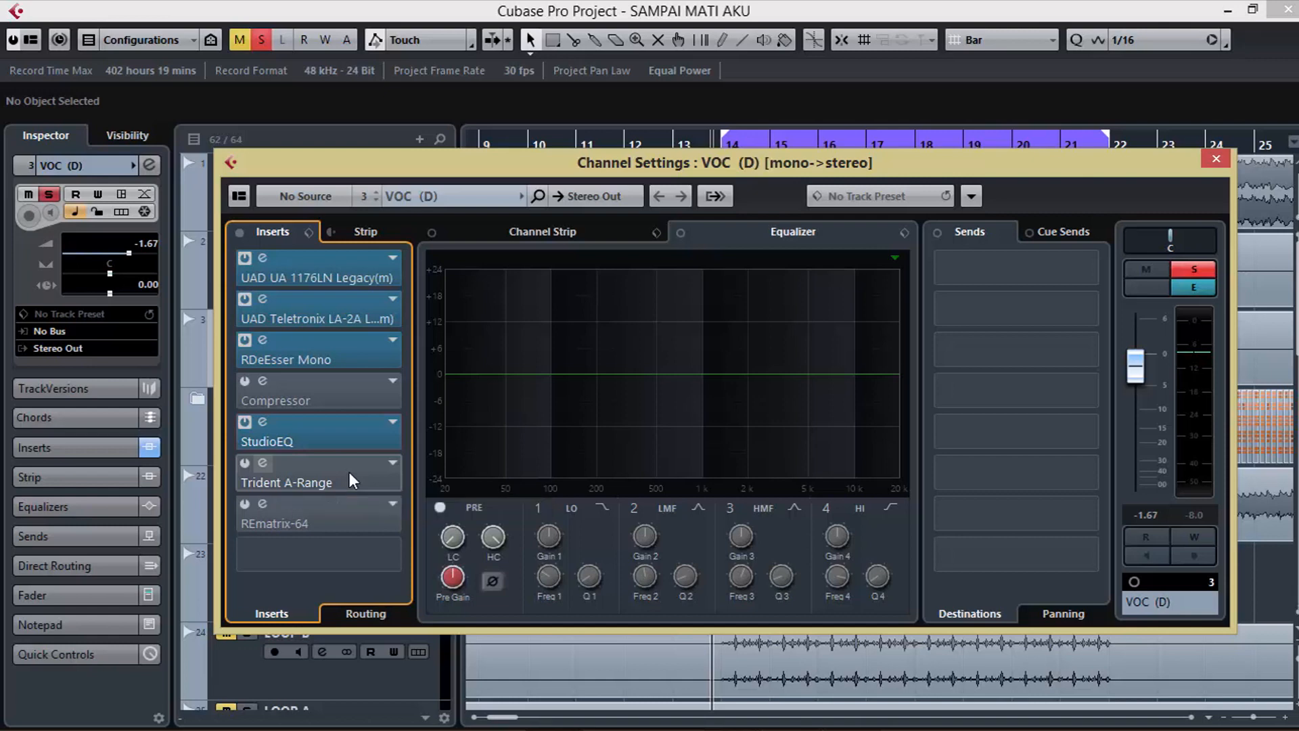
- Enable the Trident A-Range insert on VOC (D) and open its editor, positioned over the channel settings
left_click(241, 471)
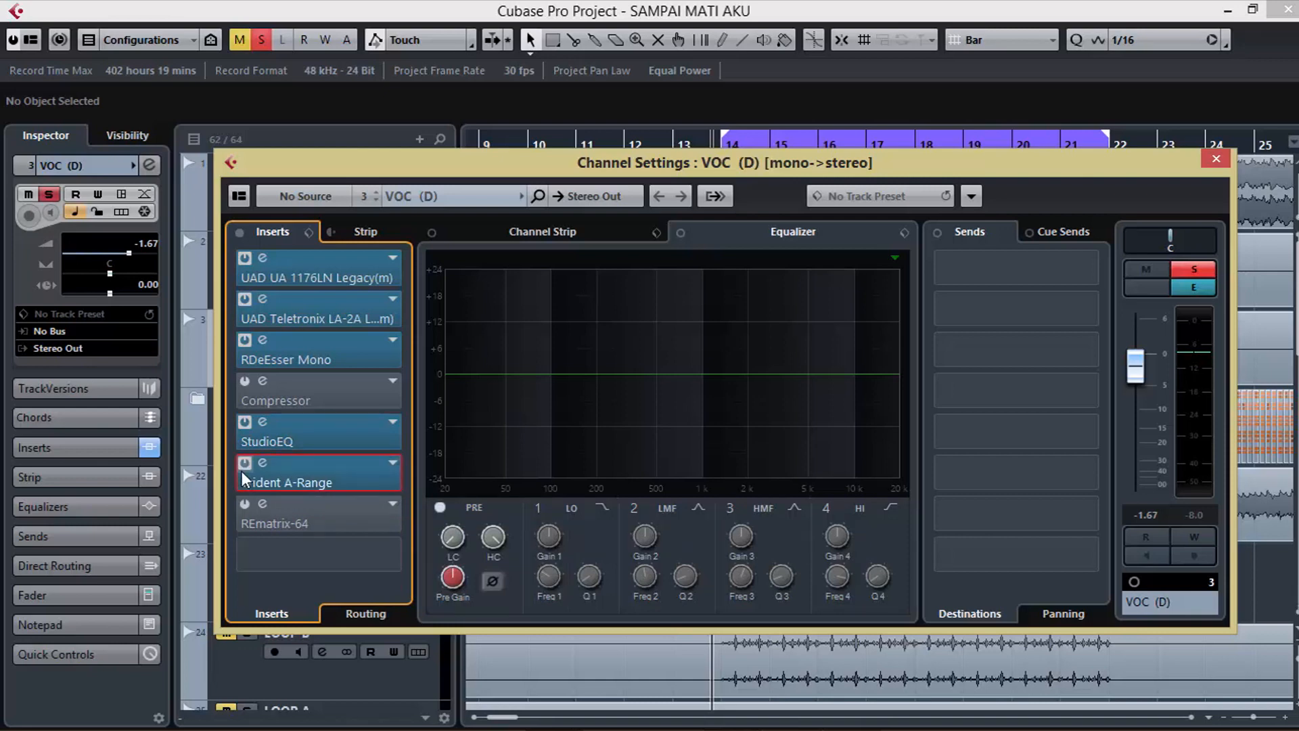
left_click(272, 460)
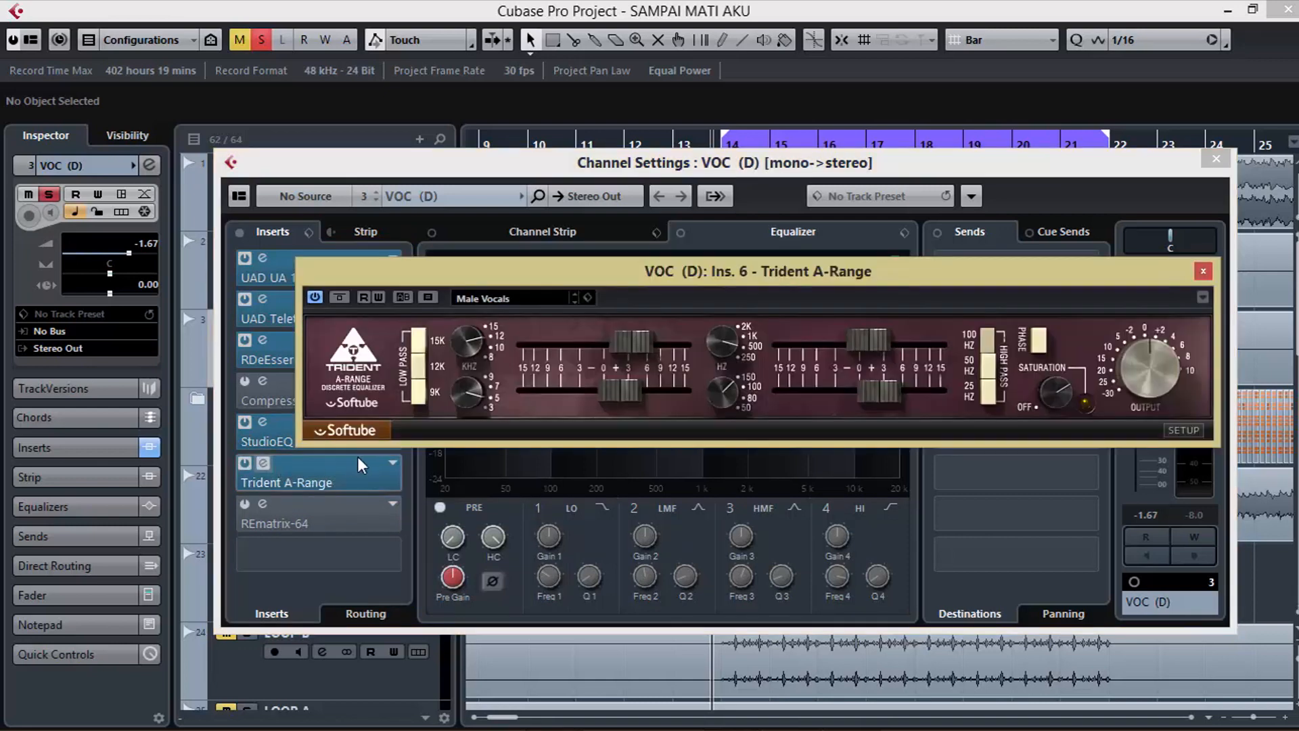
left_click_drag(727, 271, 647, 242)
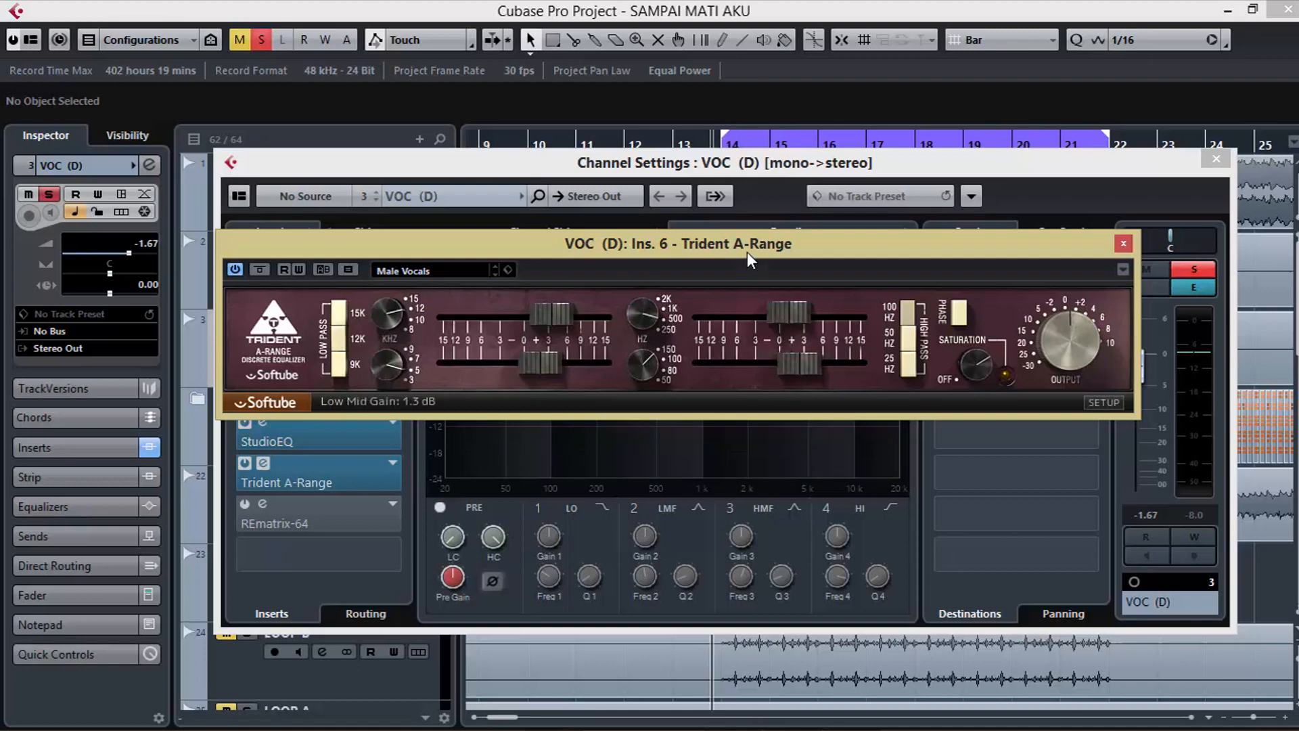
left_click_drag(745, 248, 738, 270)
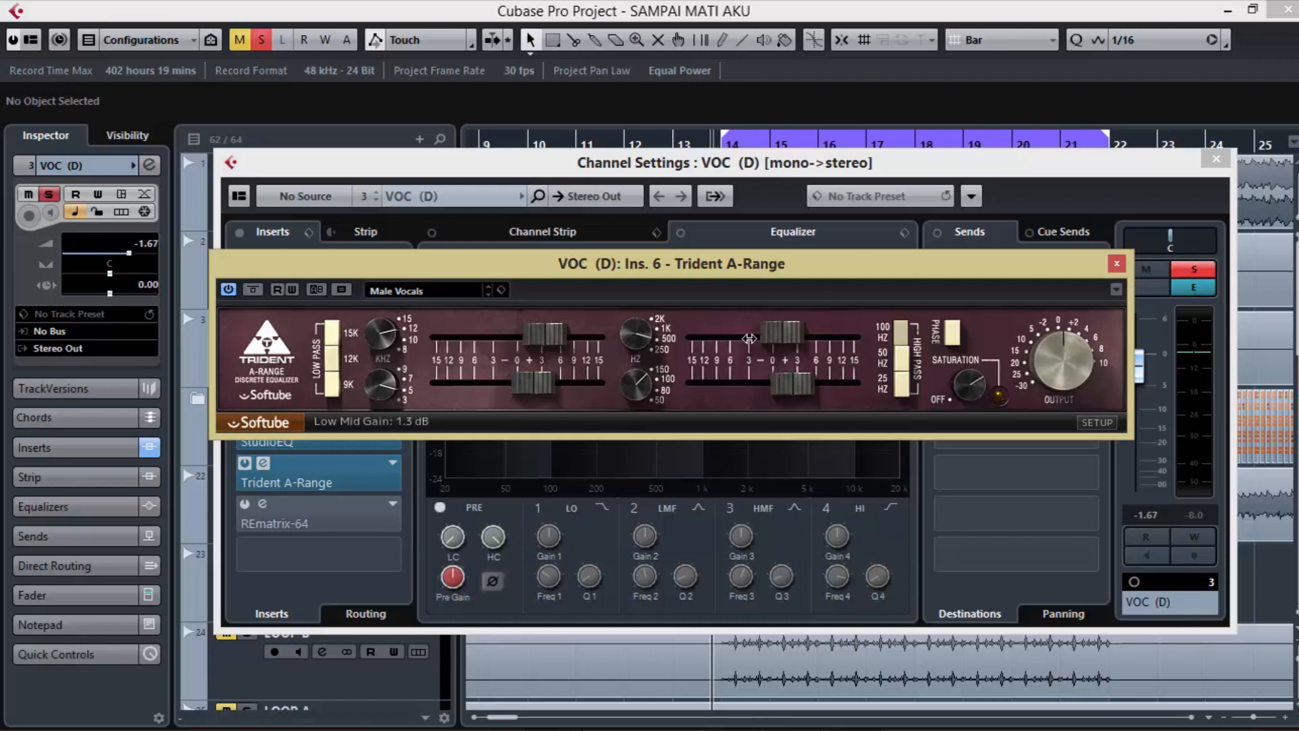
- With the vocal playing, set the Trident A-Range low gain to 2.6 dB, low mid gain to 0.9 dB and saturation to 0.73
key("space")
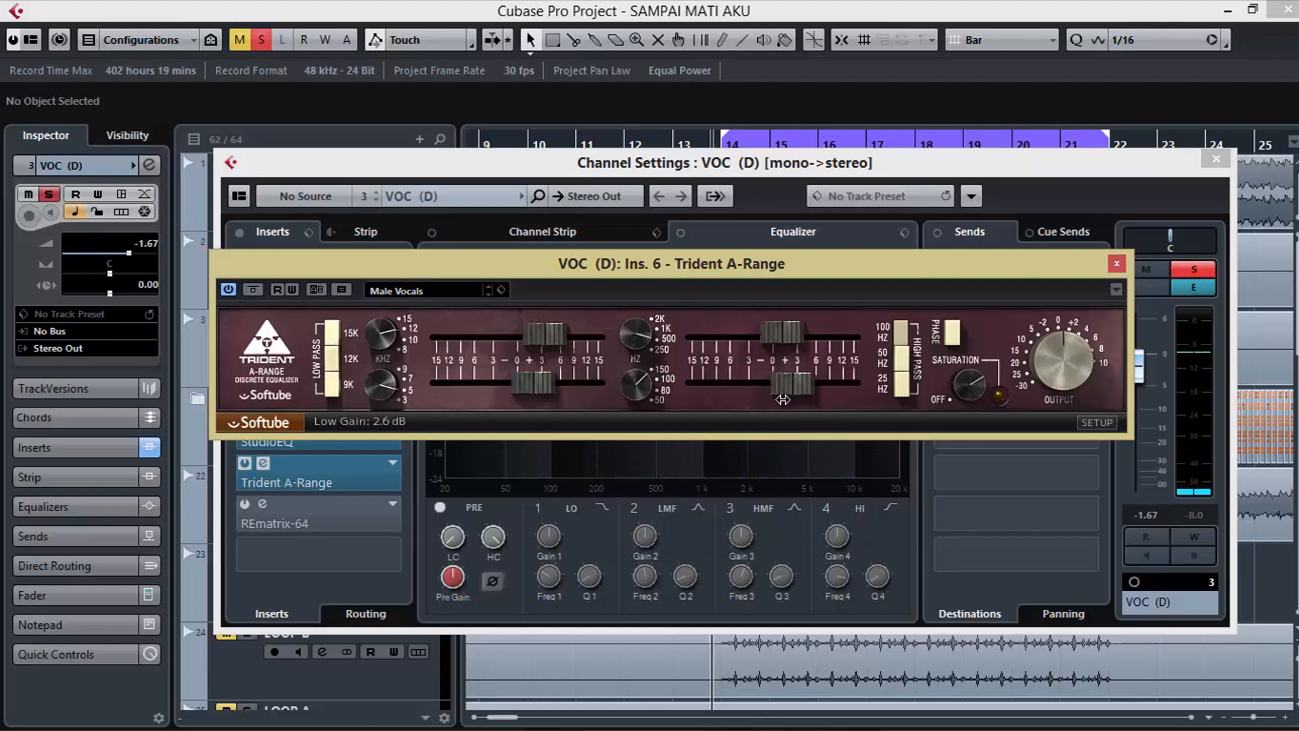
mouse_move(789, 383)
left_mouse_down()
mouse_move(752, 389)
mouse_move(790, 391)
left_mouse_up()
mouse_move(782, 331)
left_mouse_down()
mouse_move(725, 347)
mouse_move(785, 347)
left_mouse_up()
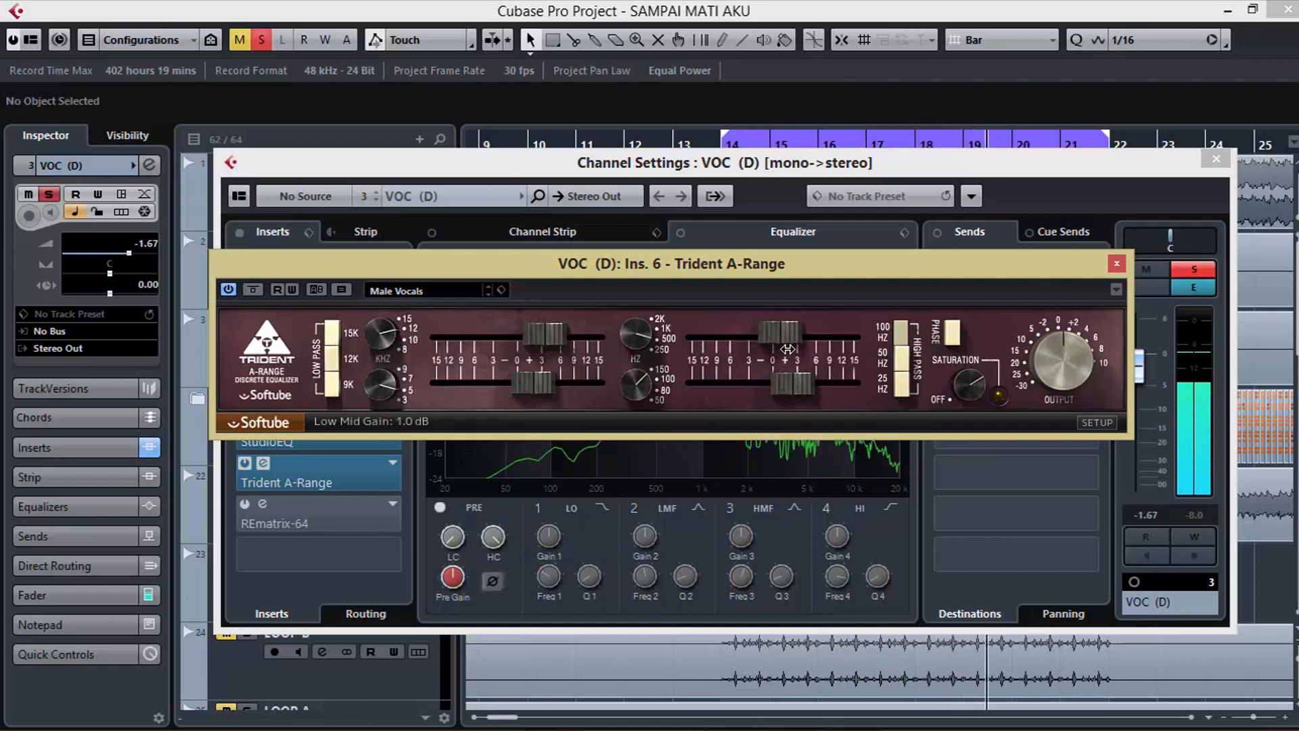
left_click_drag(785, 347, 786, 344)
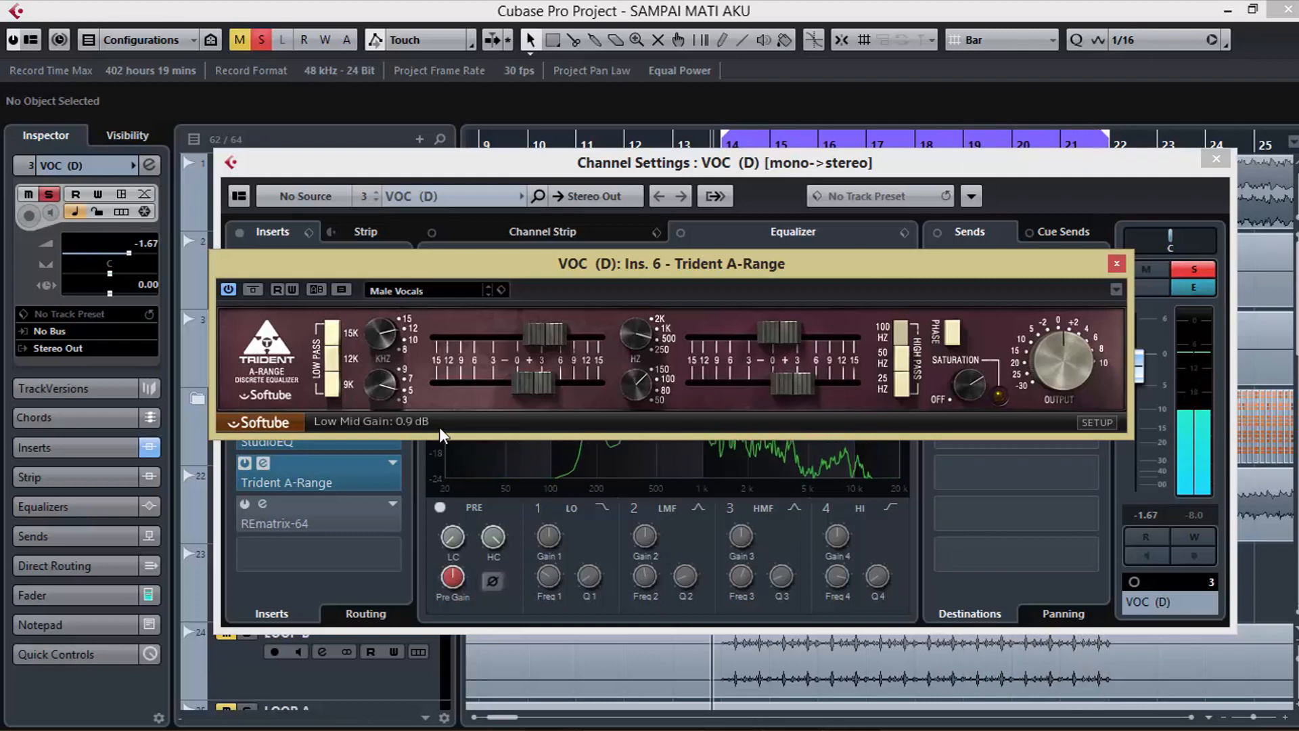
left_click_drag(644, 264, 701, 233)
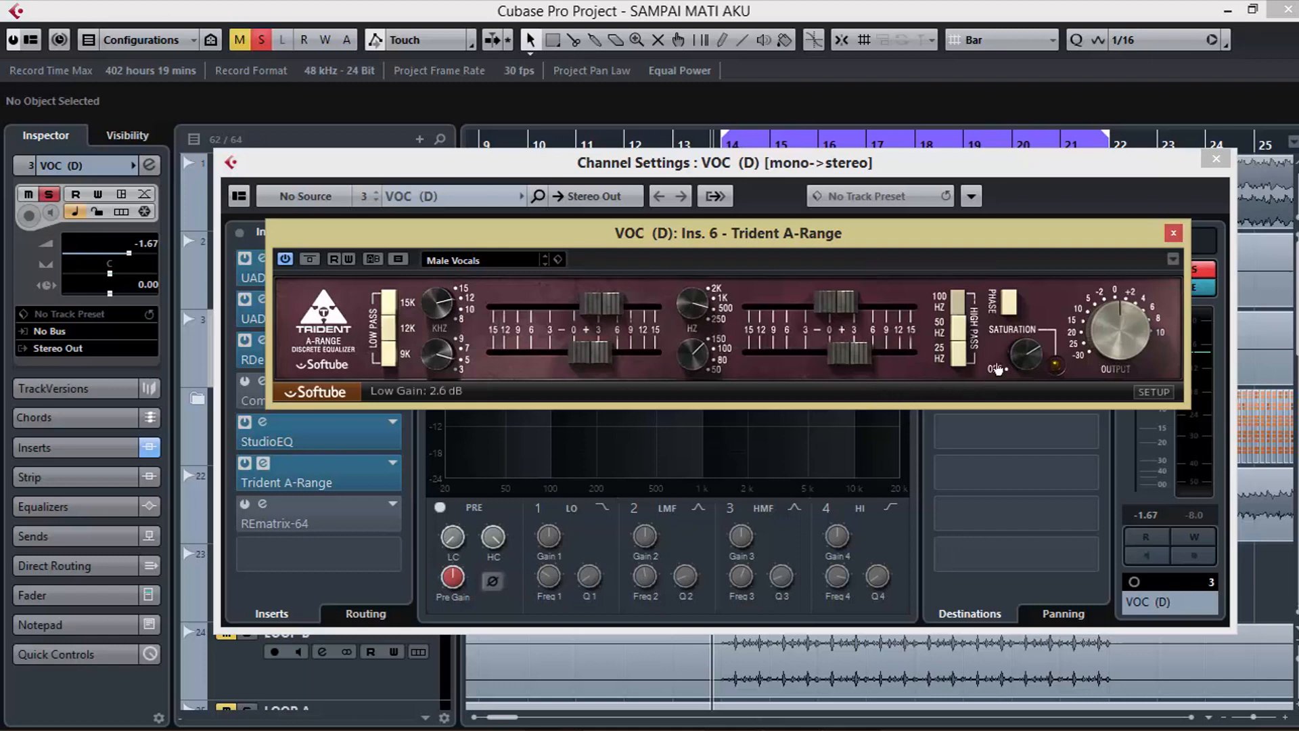
left_click_drag(1020, 352, 1021, 352)
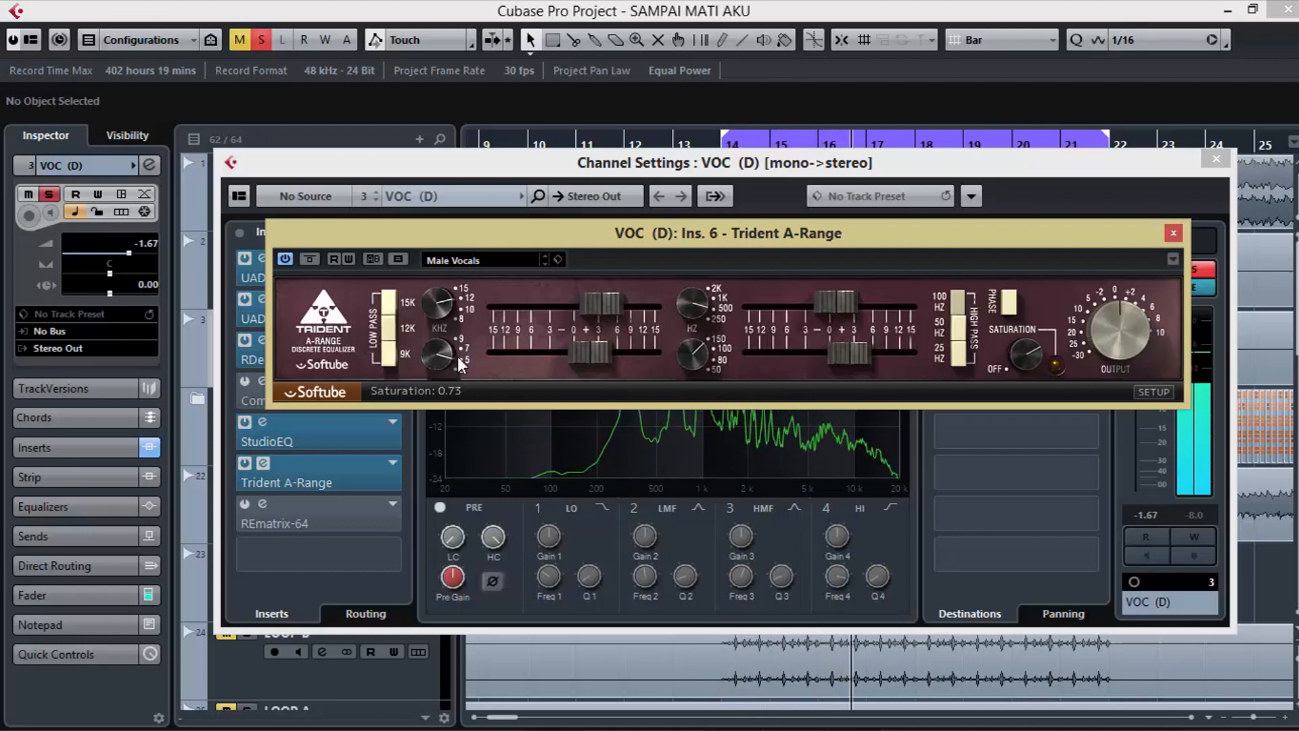
- Compare the playing vocal with the Trident A-Range bypassed and active, leave it active, stop playback and close its editor
left_click(309, 259)
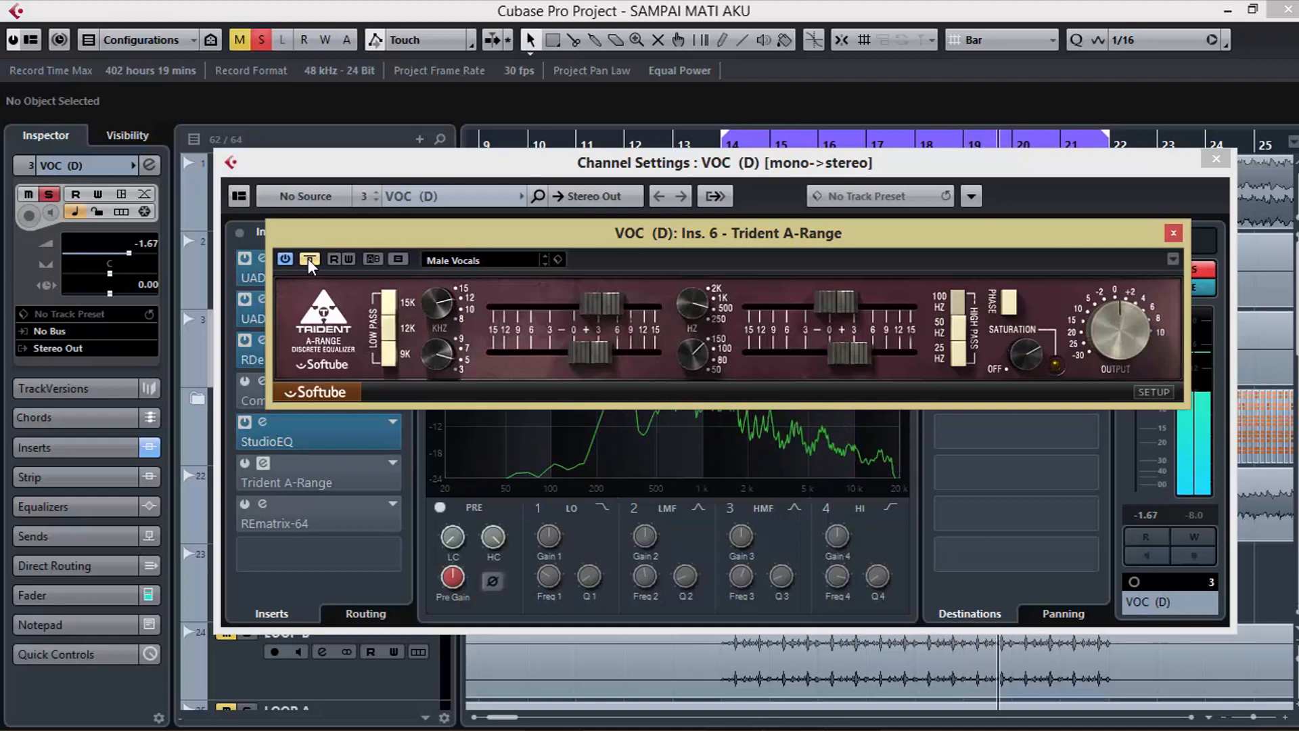
left_click(310, 259)
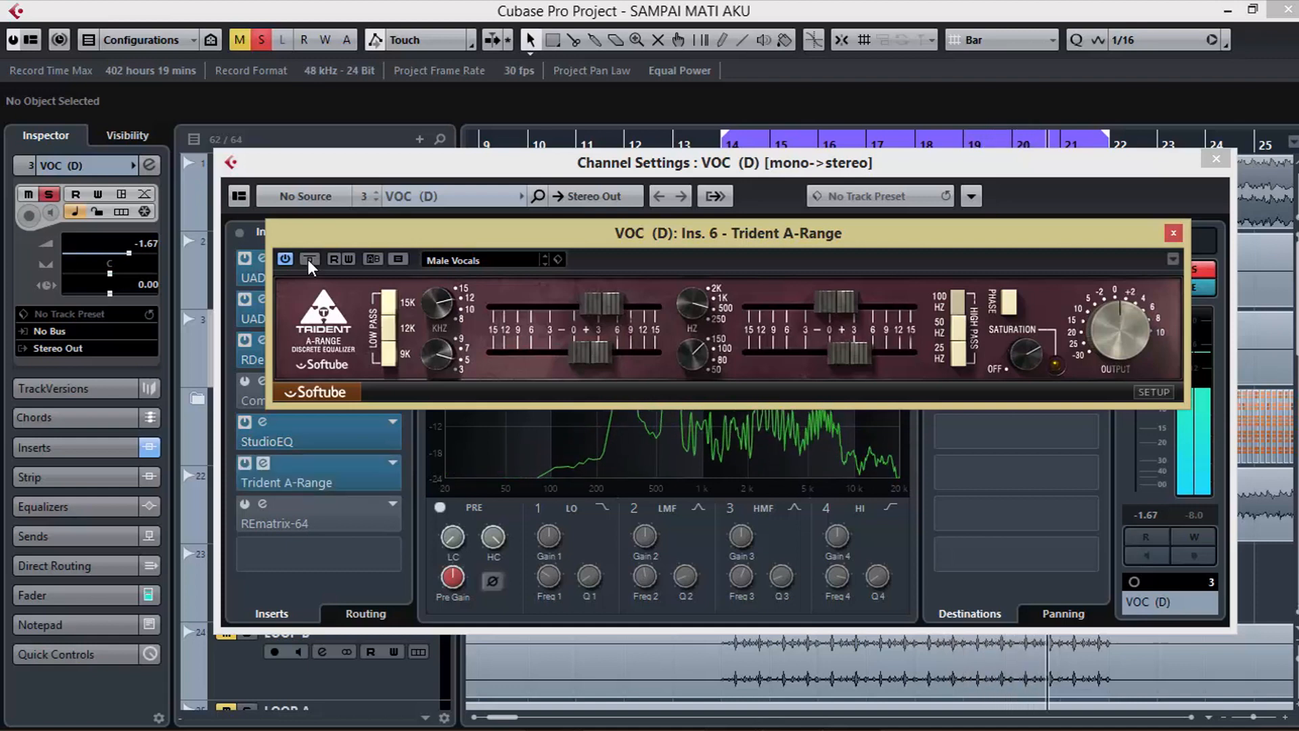
left_click(308, 260)
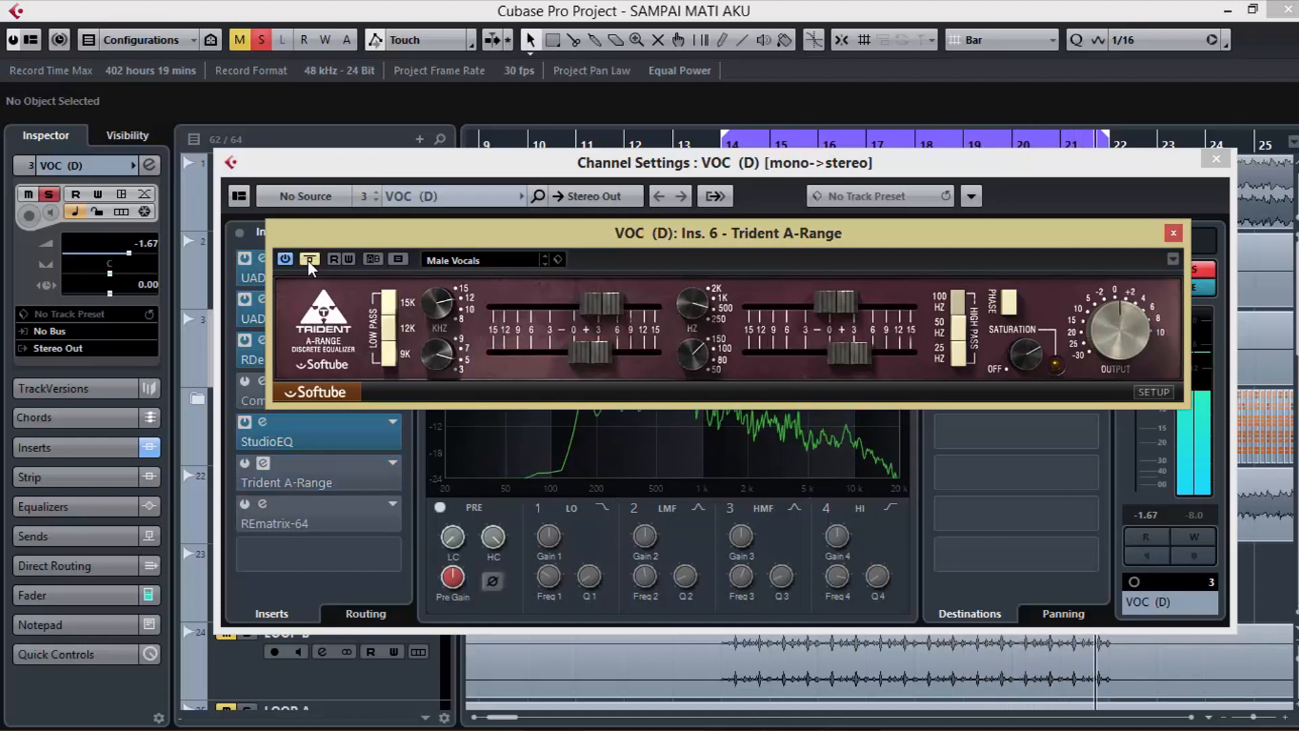
left_click(308, 260)
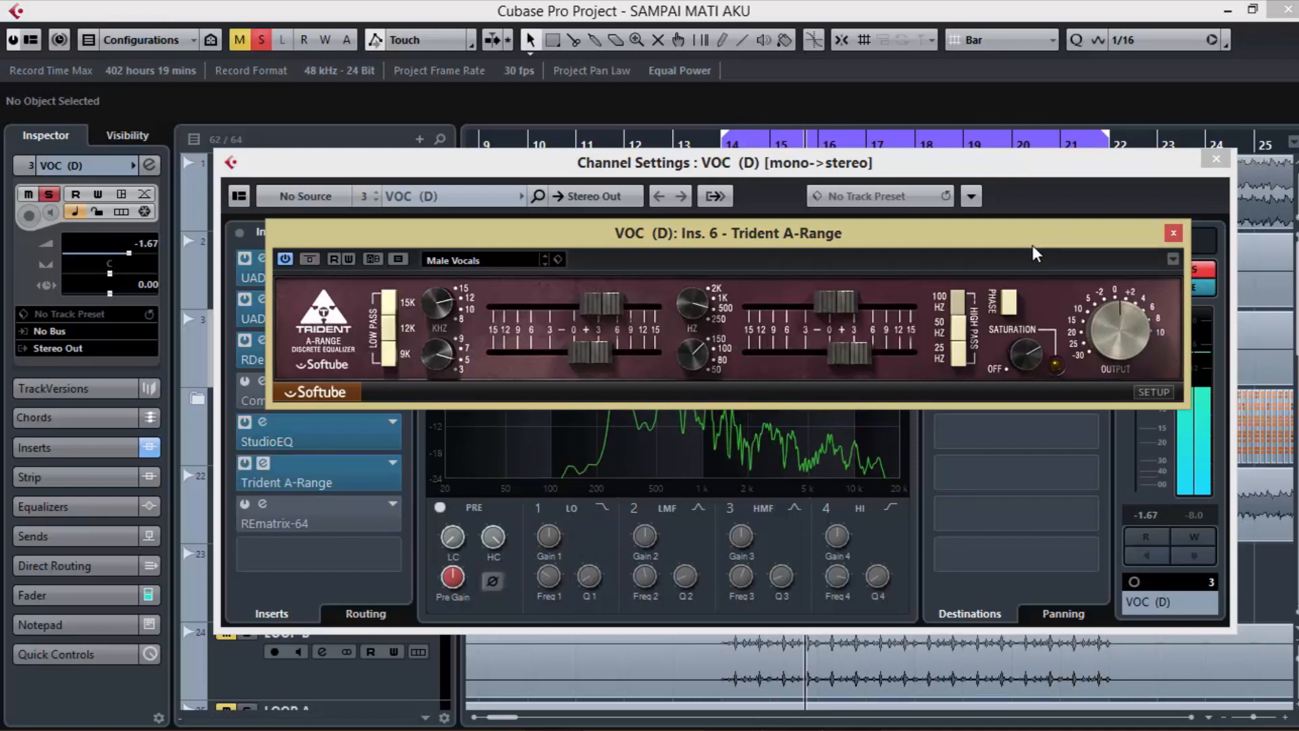
left_click_drag(1032, 246, 966, 296)
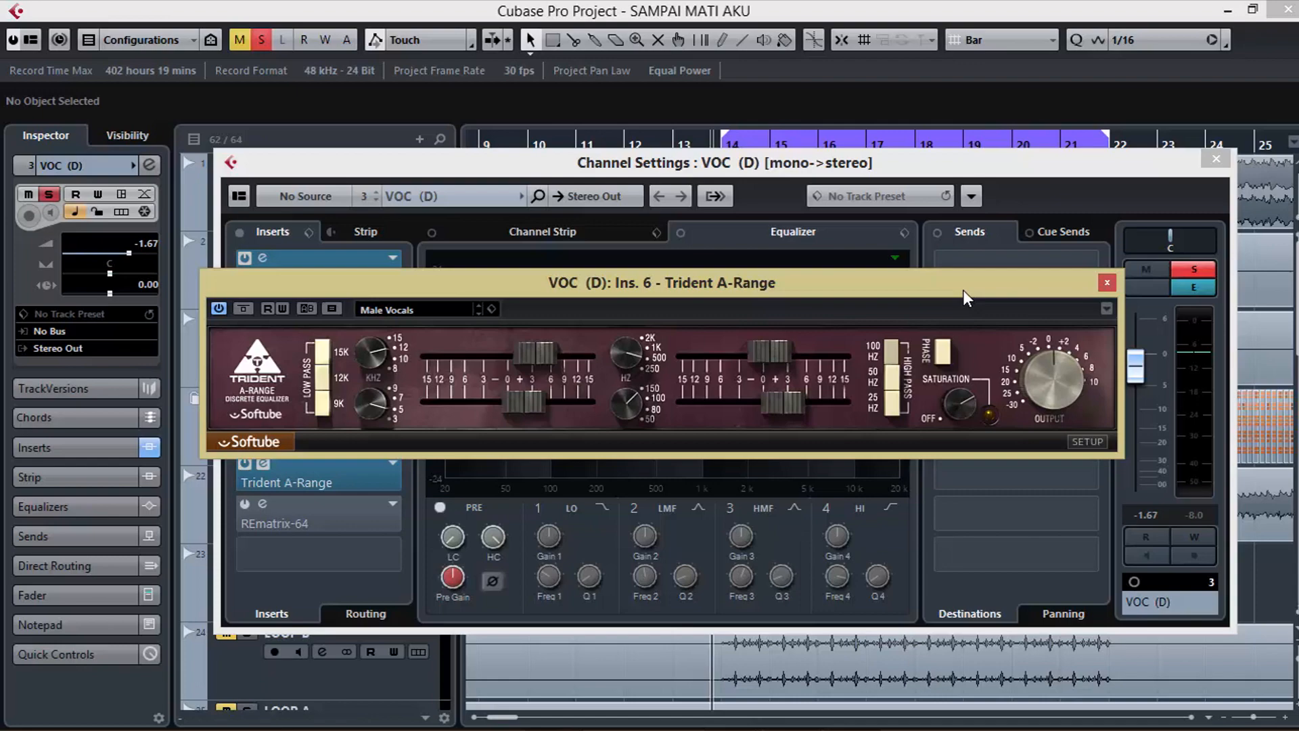
left_click(1106, 282)
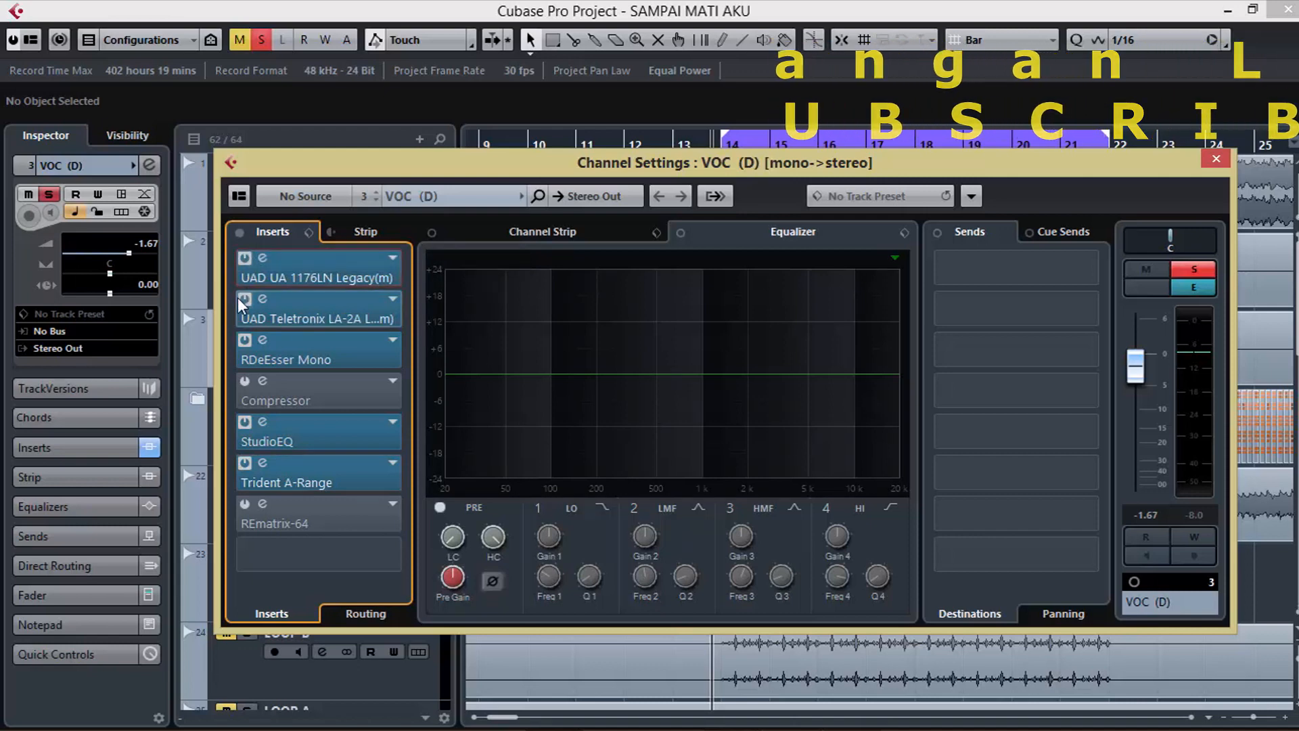
- Switch off the UA 1176LN, Teletronix LA-2A, RDeEsser Mono, StudioEQ and Trident A-Range inserts
left_click(245, 258)
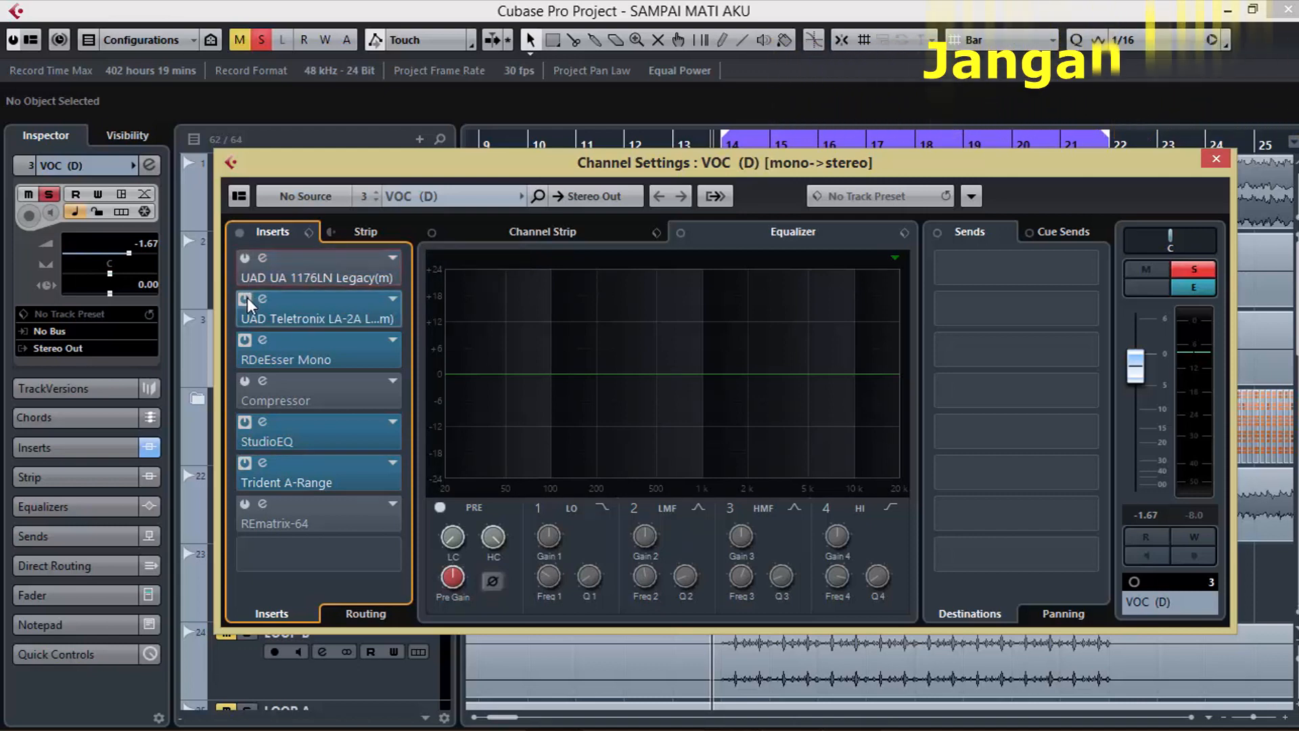
left_click(245, 298)
left_click(244, 339)
left_click(244, 422)
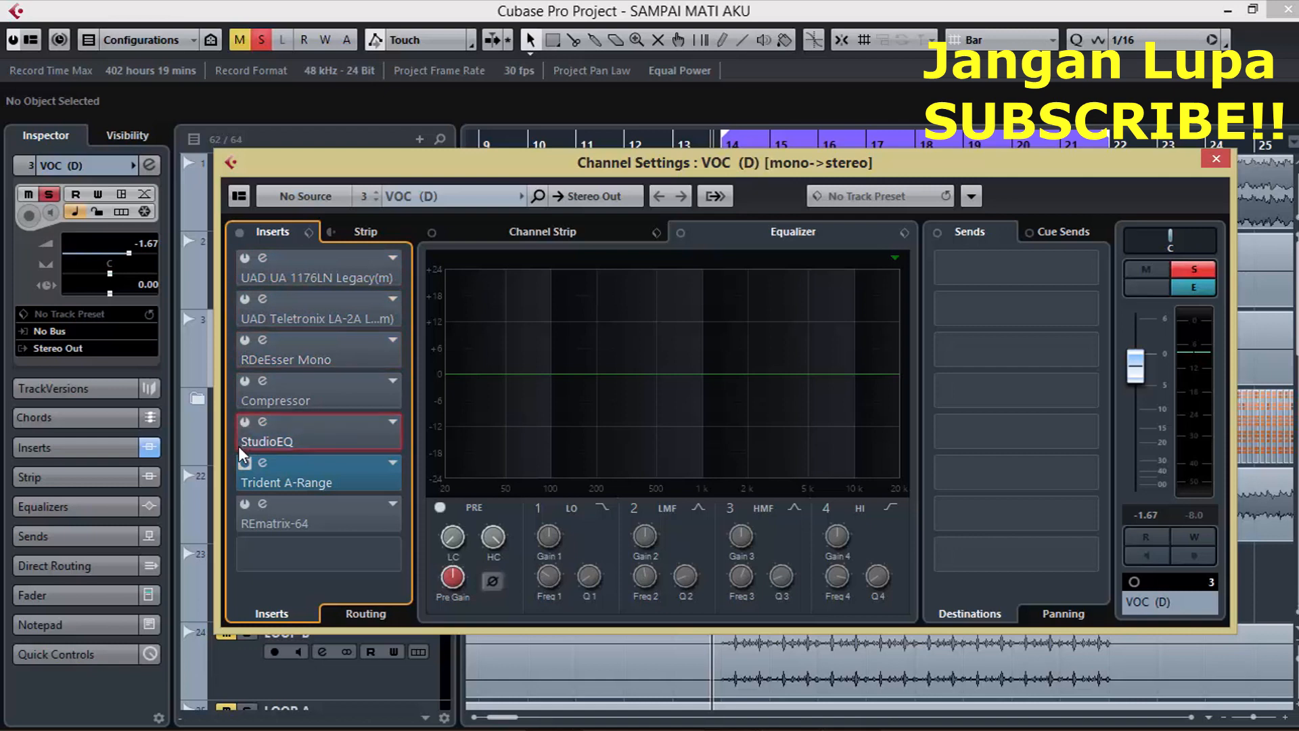
left_click(244, 463)
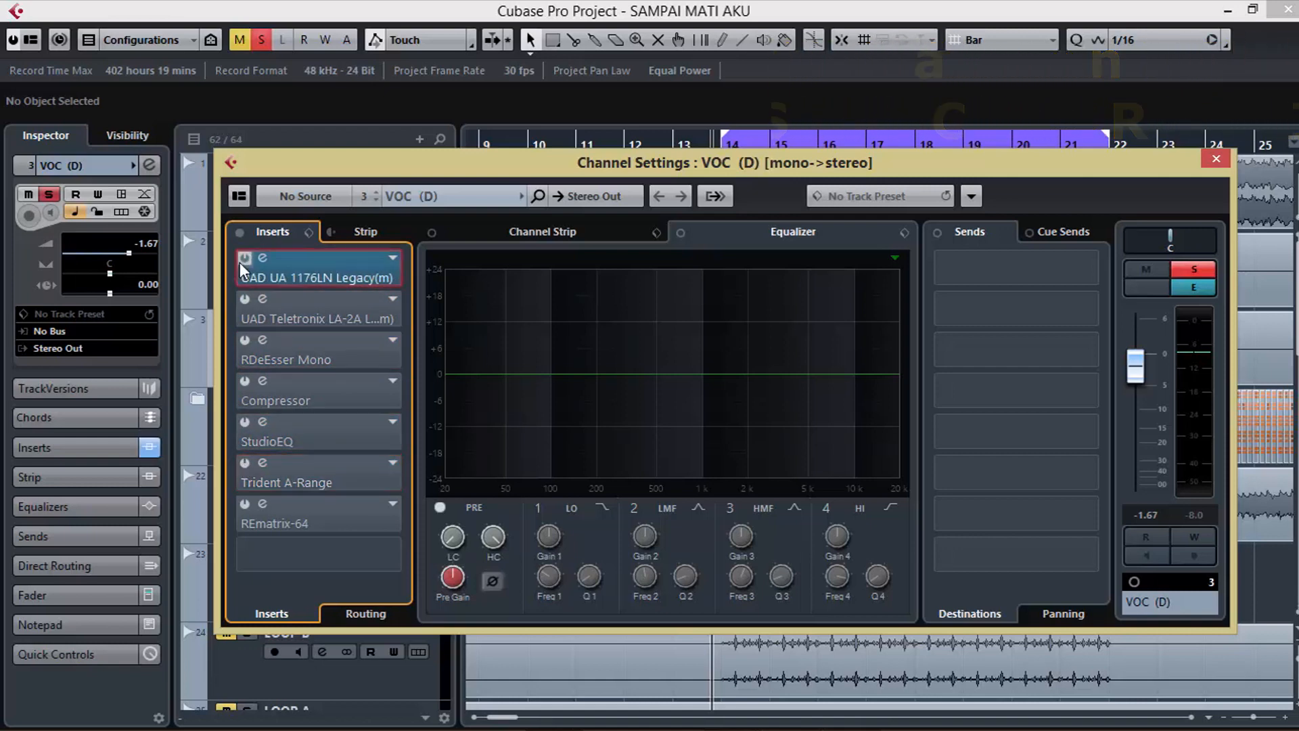
- Re-enable only the UA 1176LN insert and compare the playing vocal with the whole insert section bypassed and active
left_click(245, 258)
left_click(245, 259)
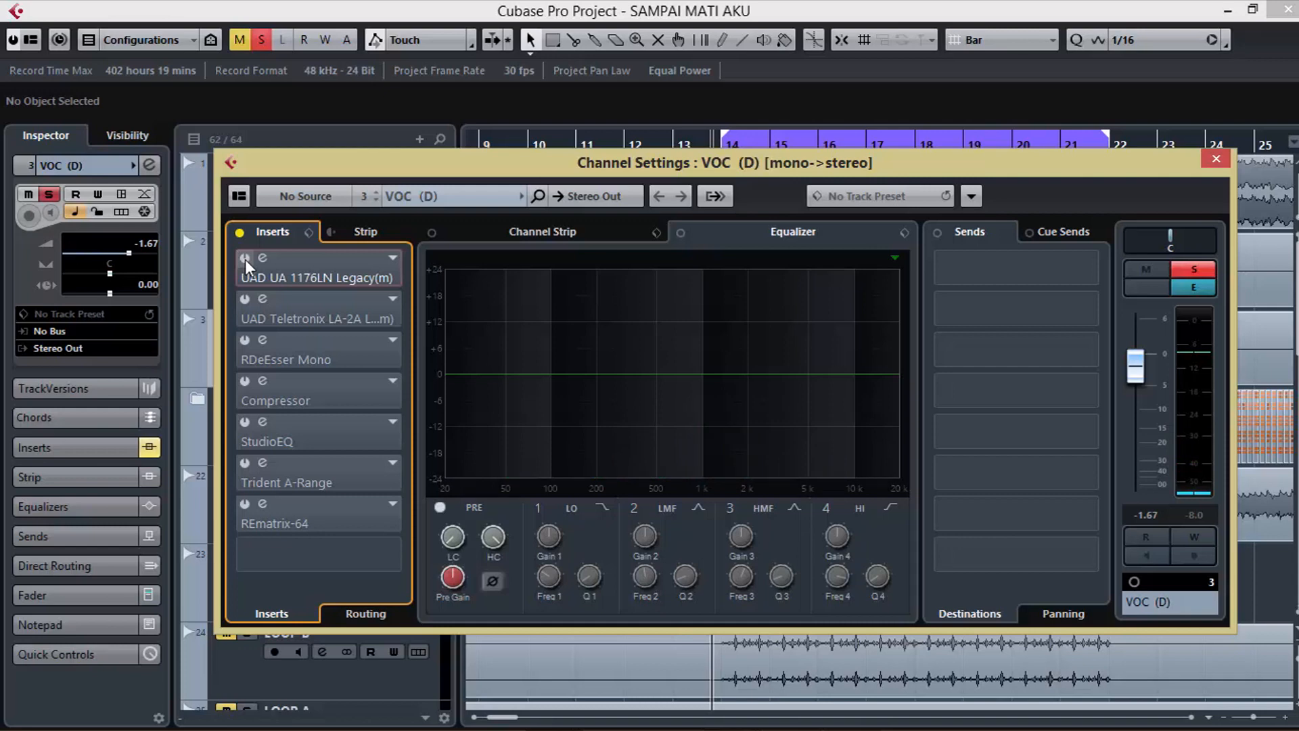
key("space")
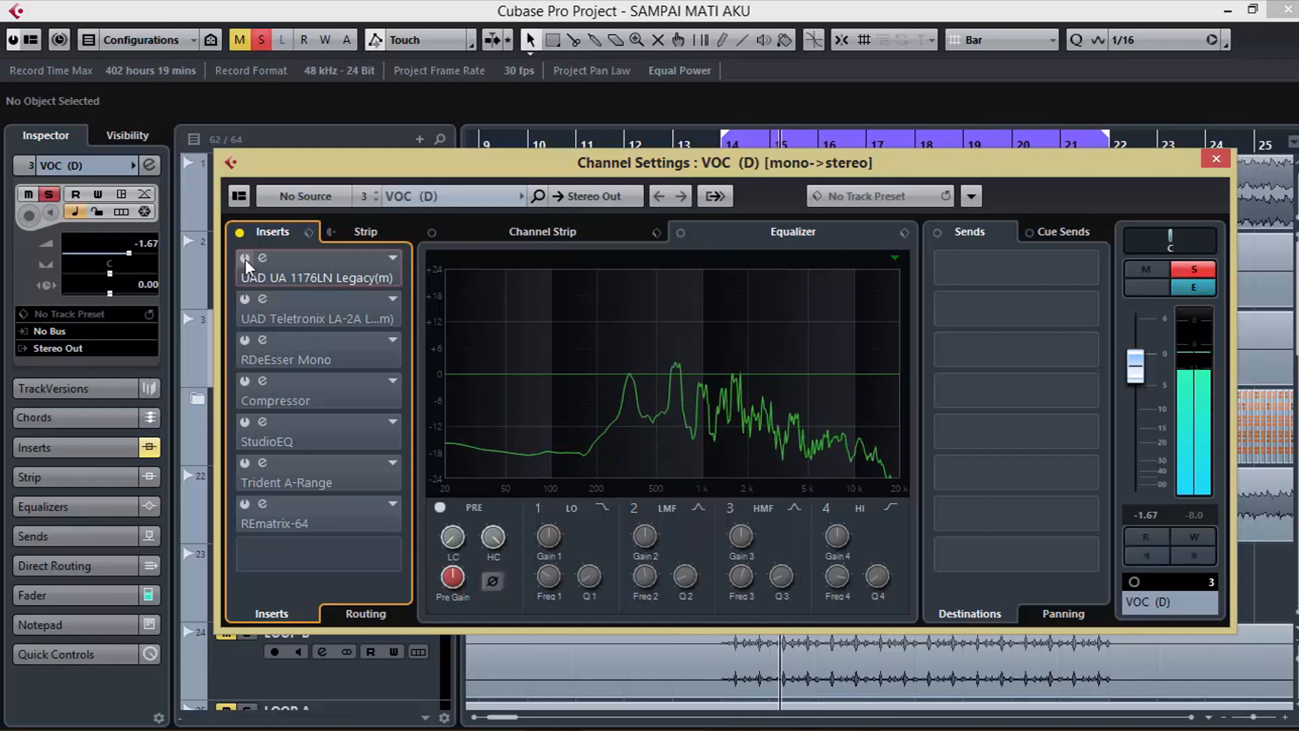
left_click(245, 258)
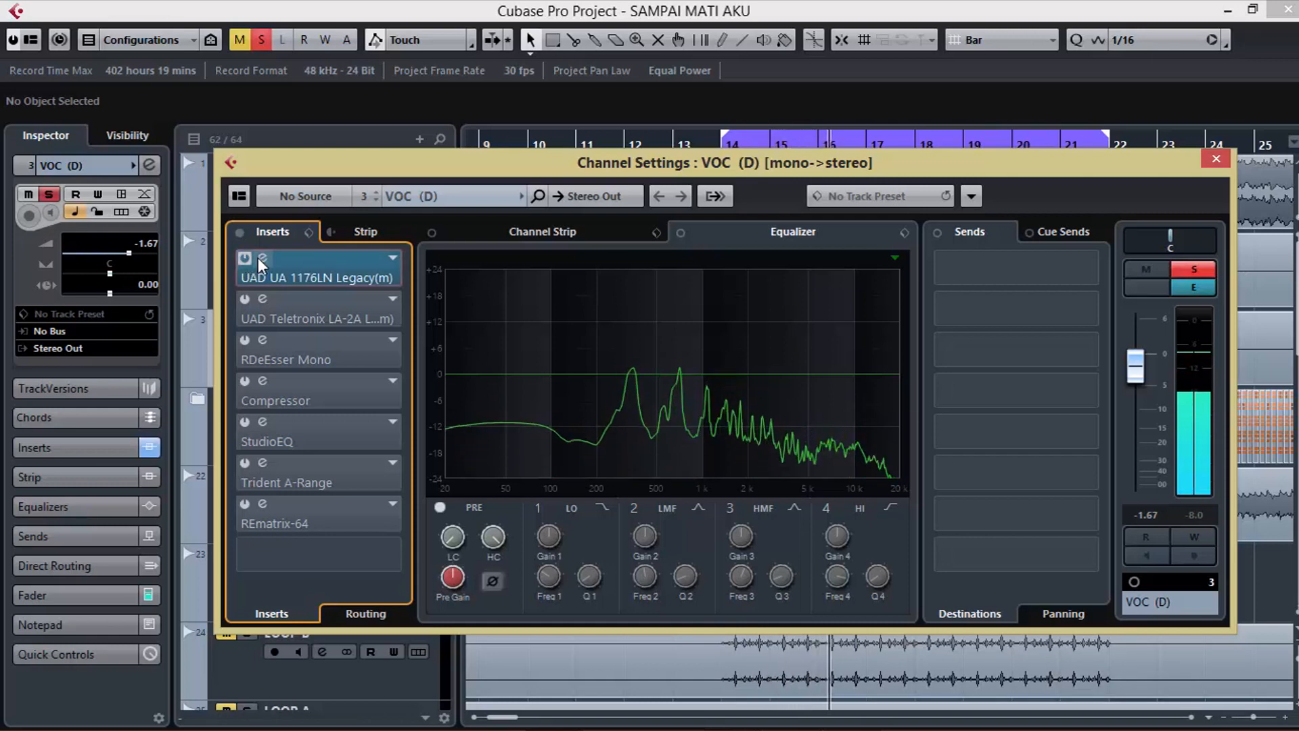
- Open the UA 1176LN editor, check its input knob against the playing vocal, stop playback and close the editor
left_click(260, 257)
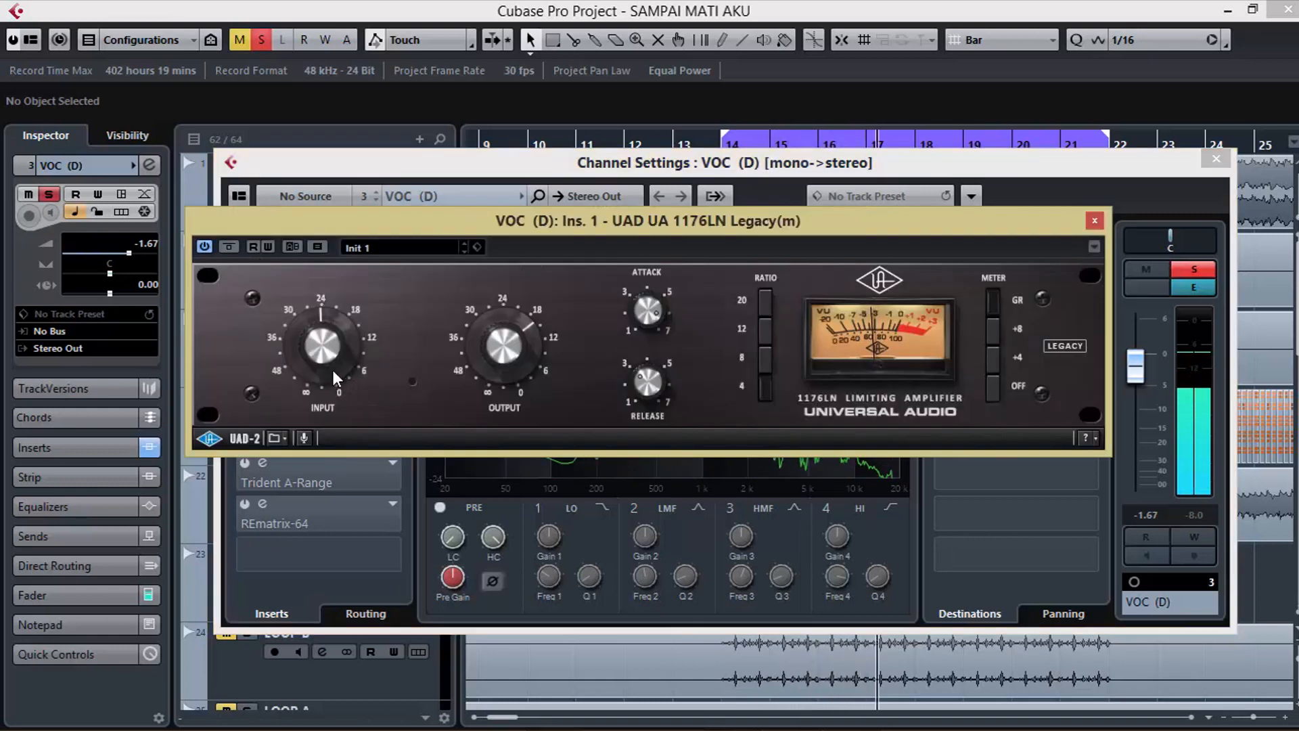
mouse_move(332, 366)
left_mouse_down()
mouse_move(336, 318)
mouse_move(318, 352)
left_mouse_up()
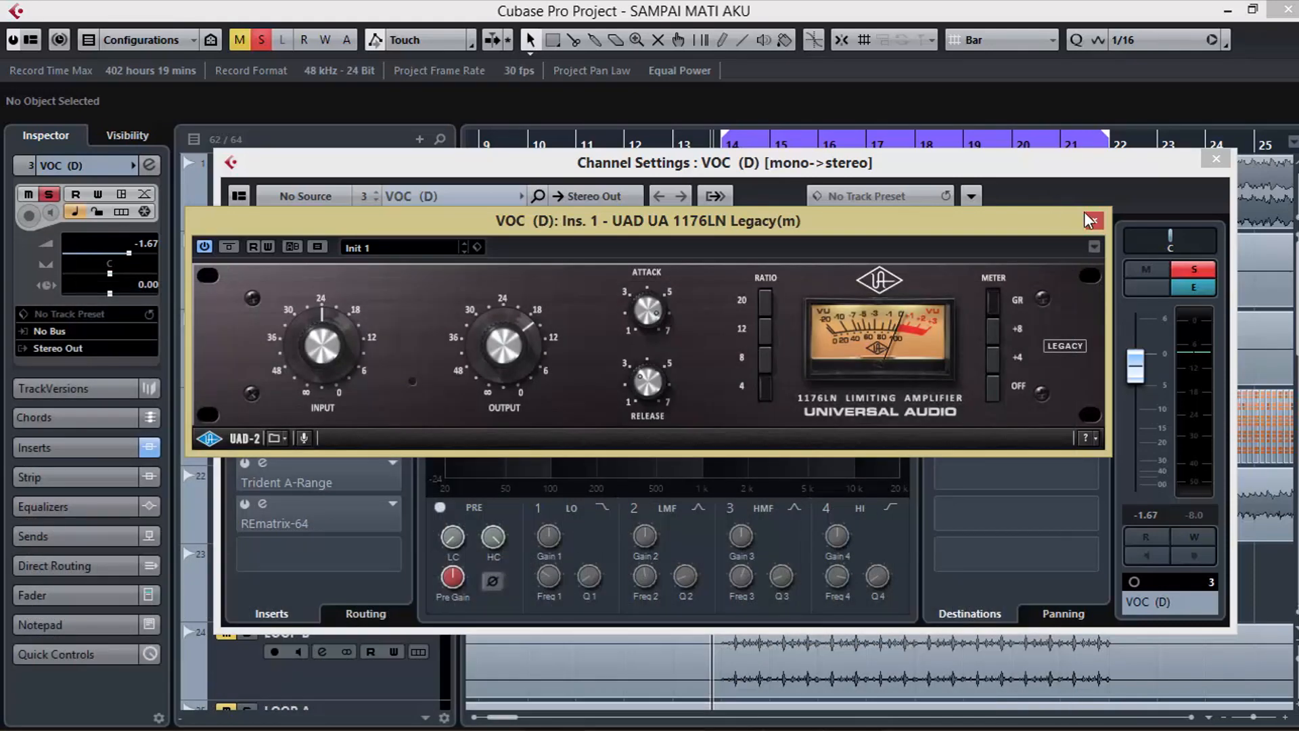
left_click(1091, 220)
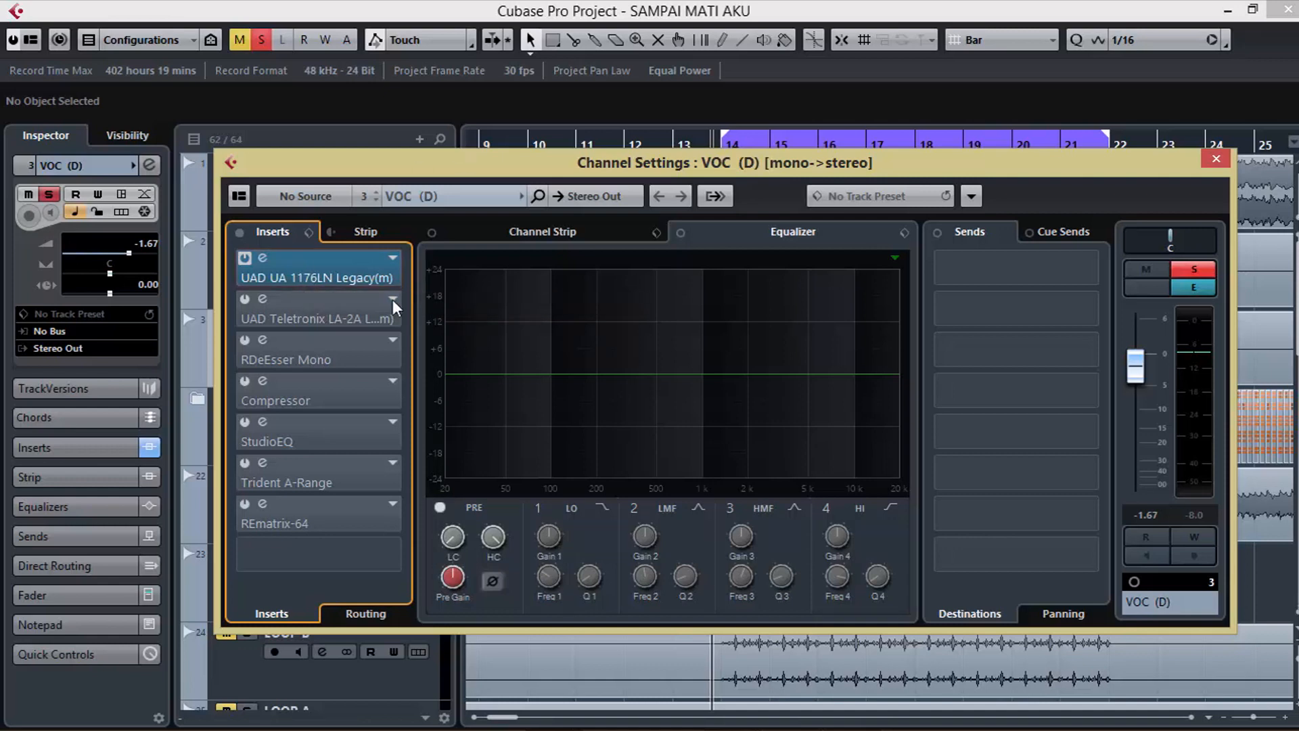
- Re-enable the Teletronix LA-2A and RDeEsser Mono inserts and check the LA-2A's settings in its editor
left_click(241, 298)
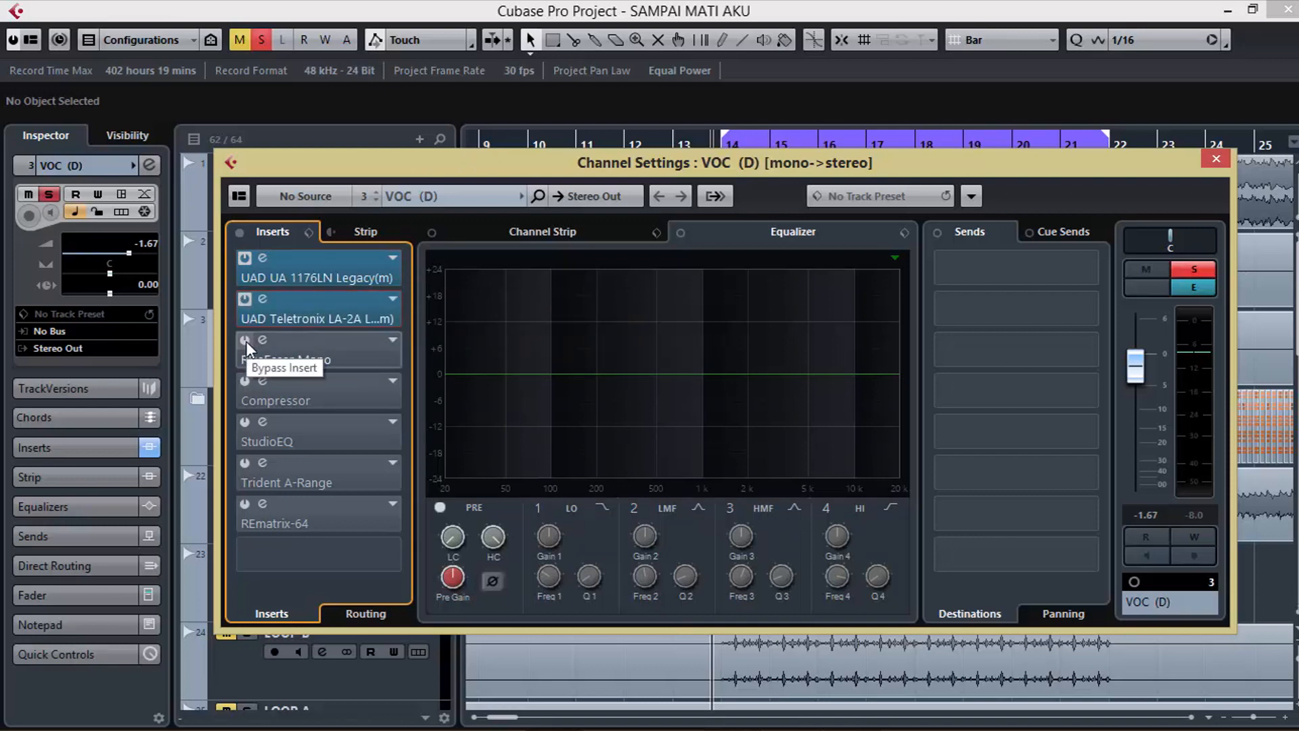
left_click(245, 340)
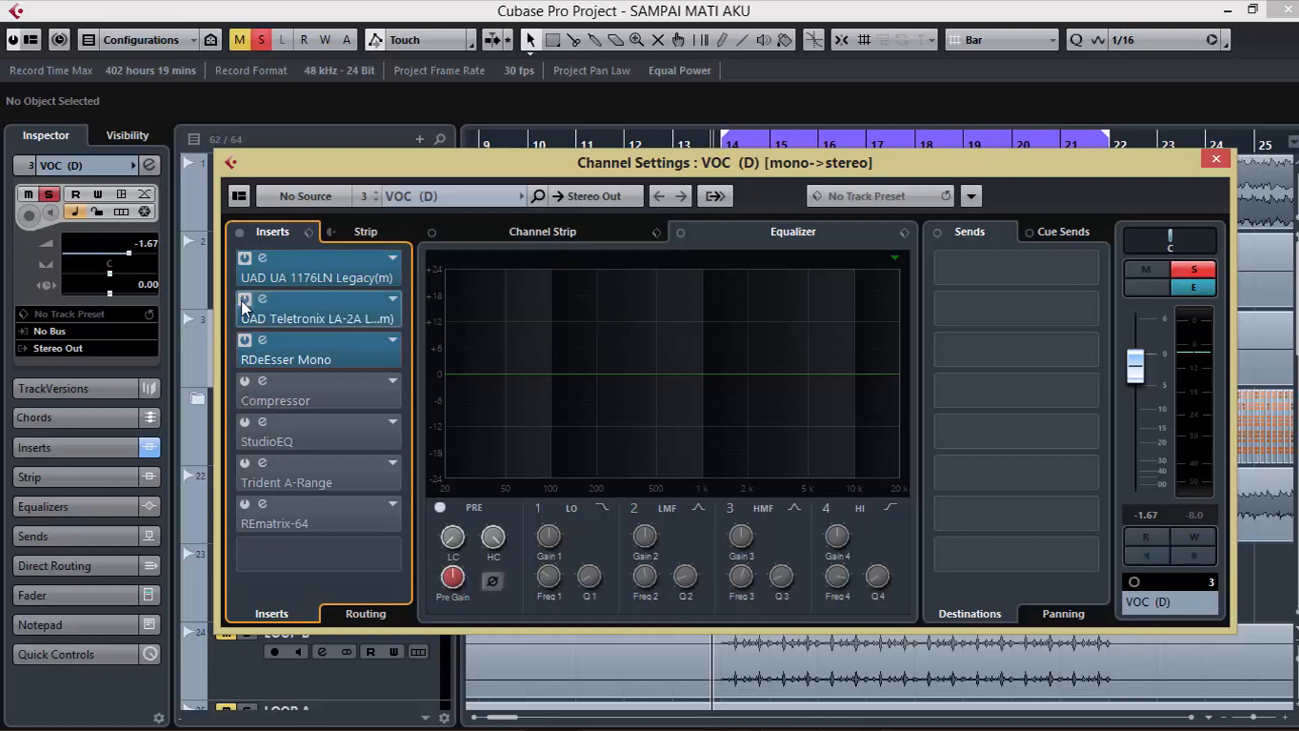
left_click(262, 299)
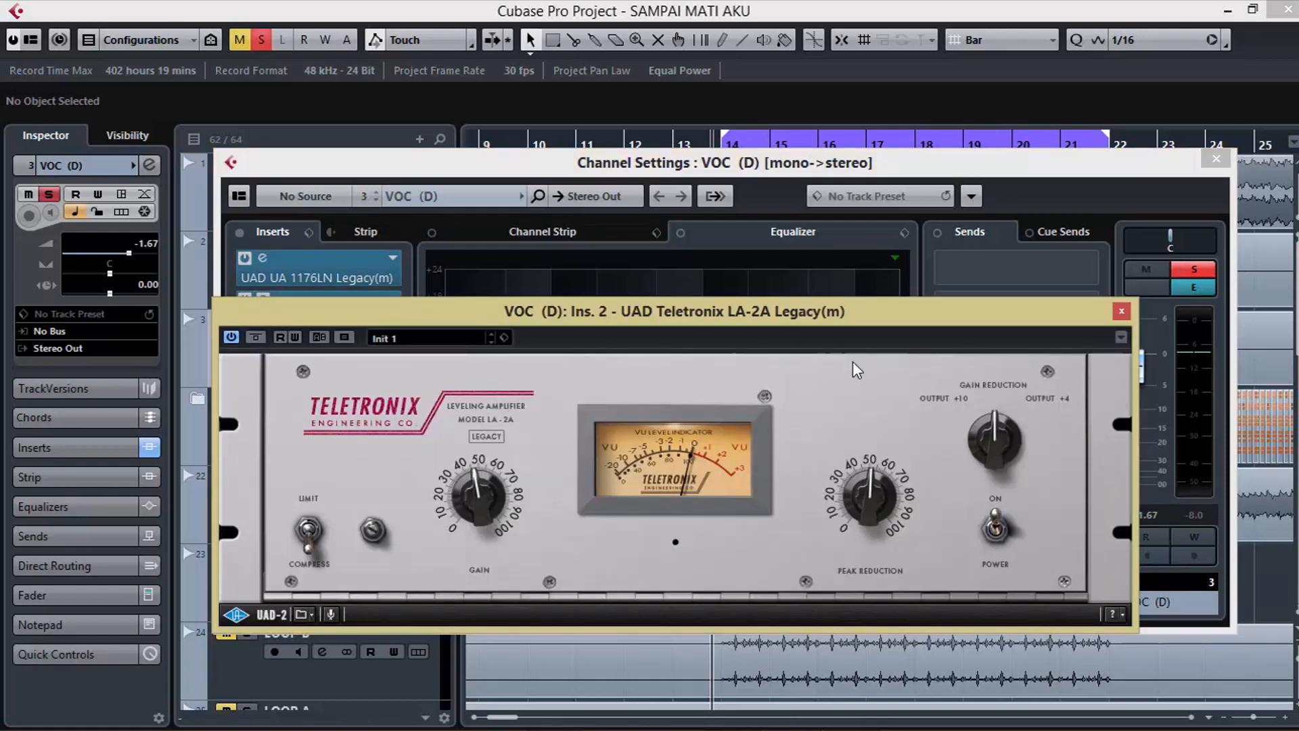
left_click(1121, 312)
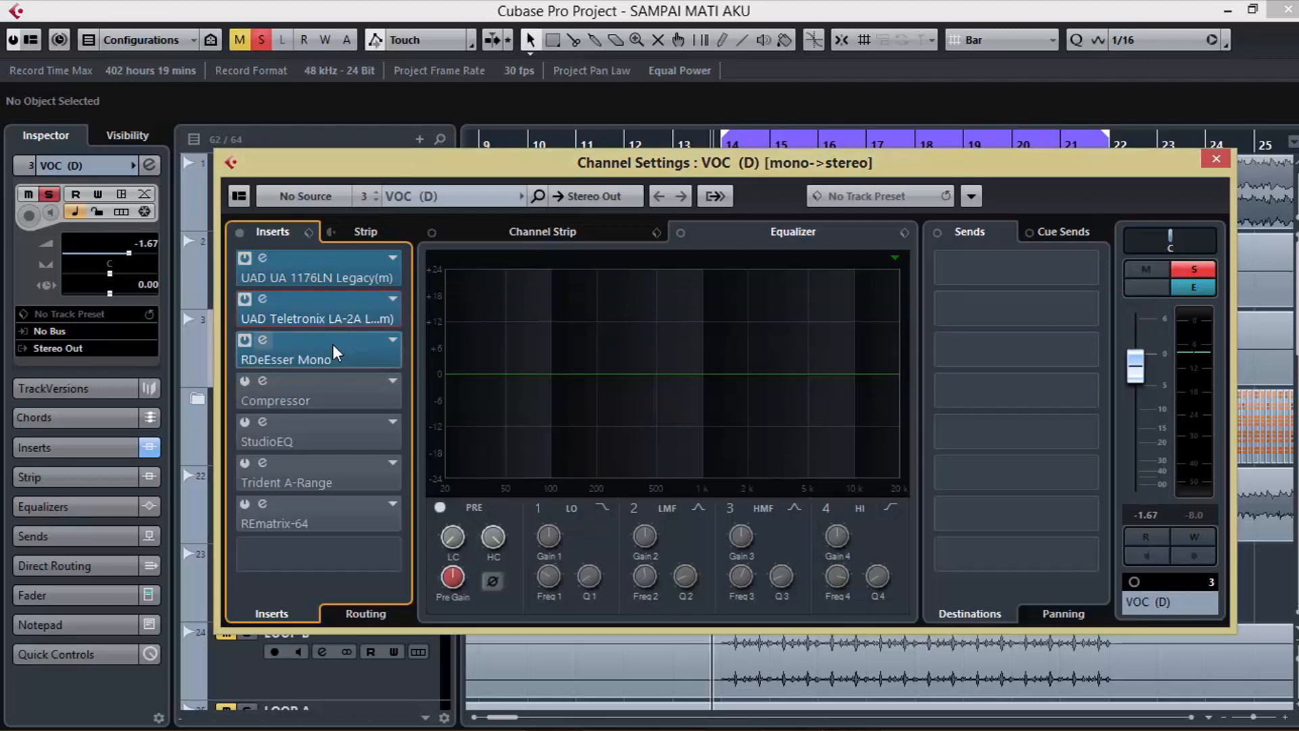
- Compare the playing vocal with all inserts bypassed and with the 1176LN, LA-2A and RDeEsser active, leave them active and stop playback
left_click(240, 232)
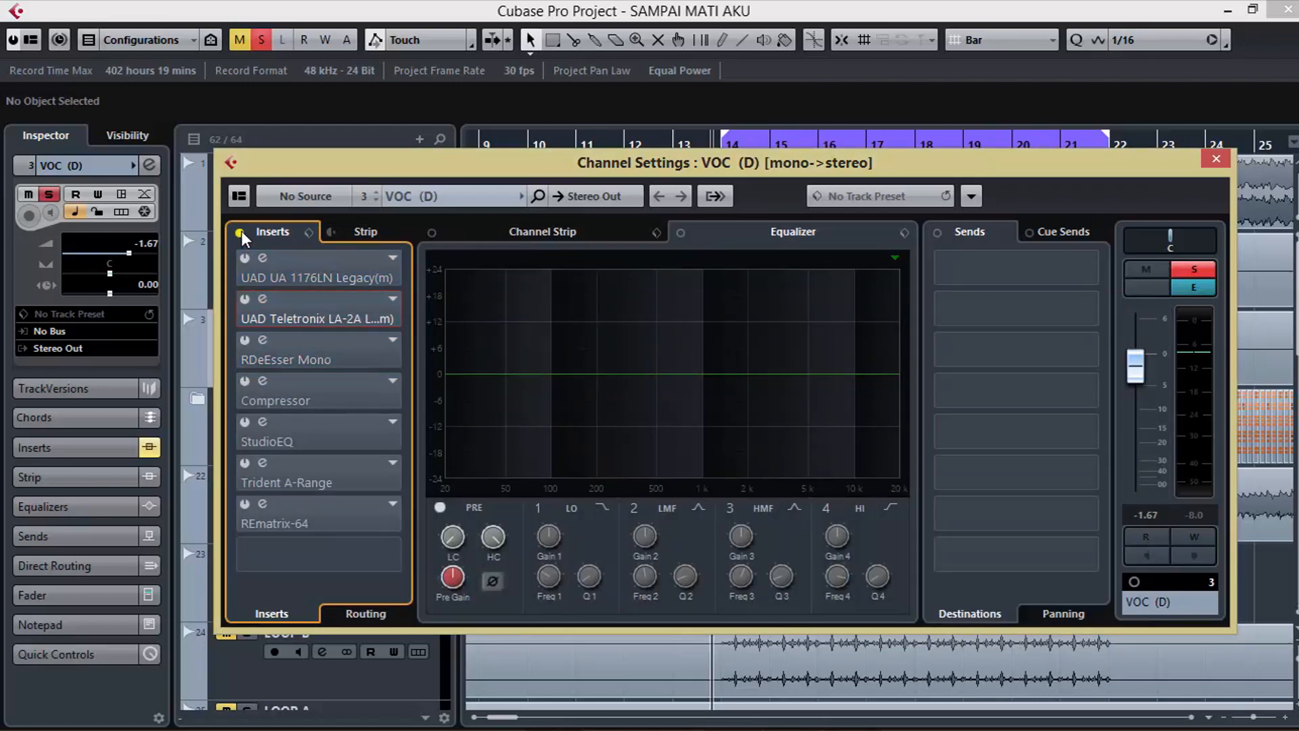
left_click(240, 232)
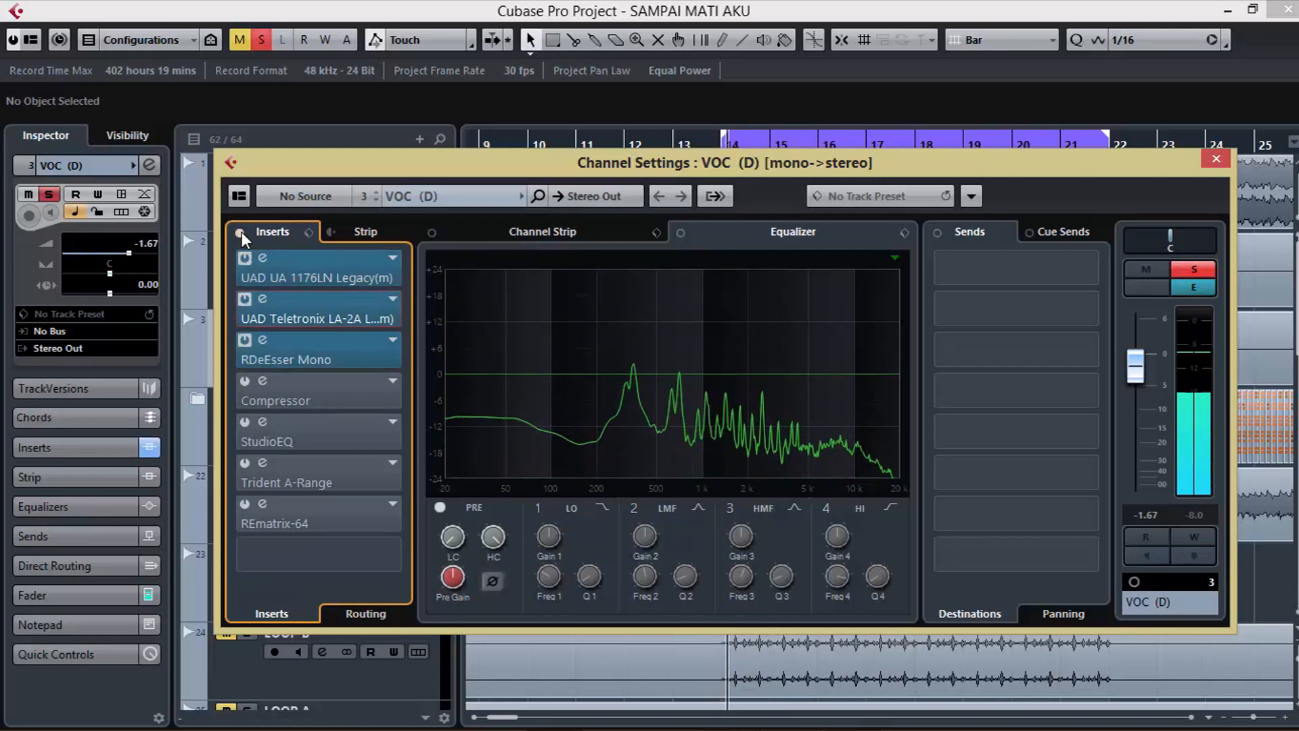
left_click(240, 232)
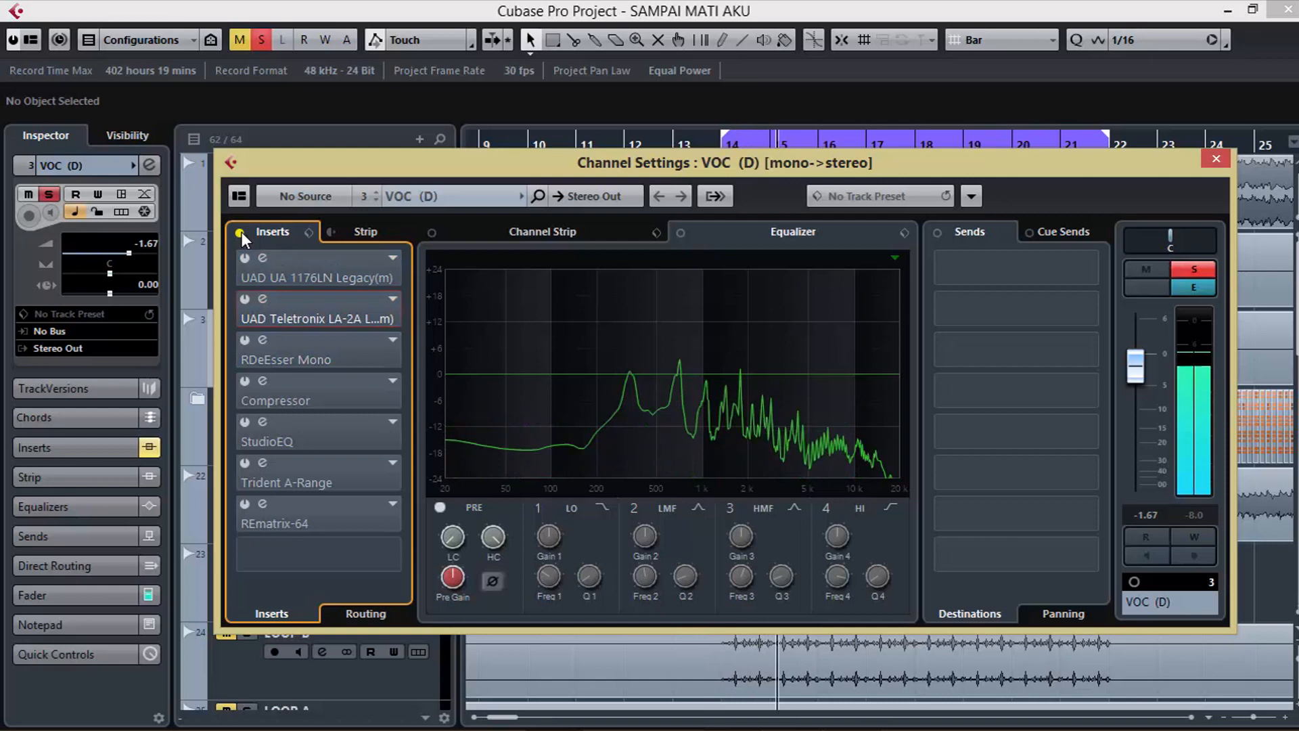
left_click(241, 231)
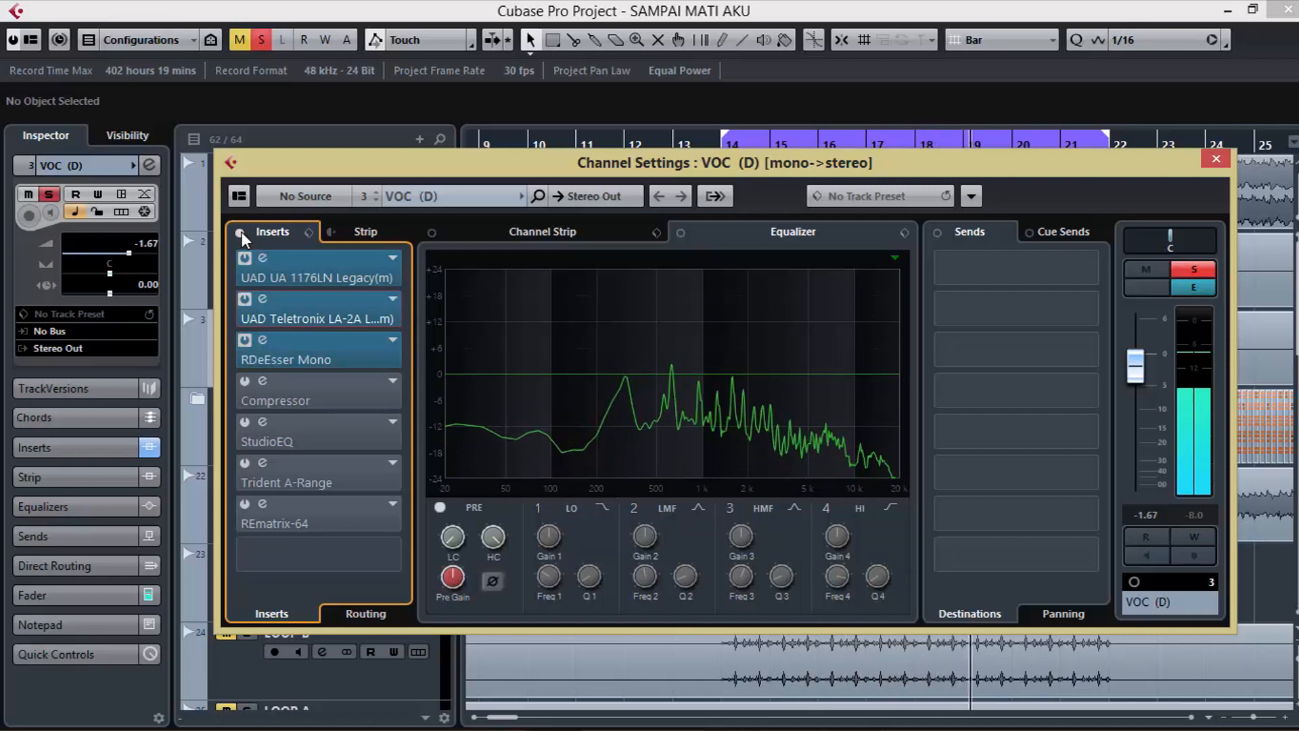
left_click(241, 233)
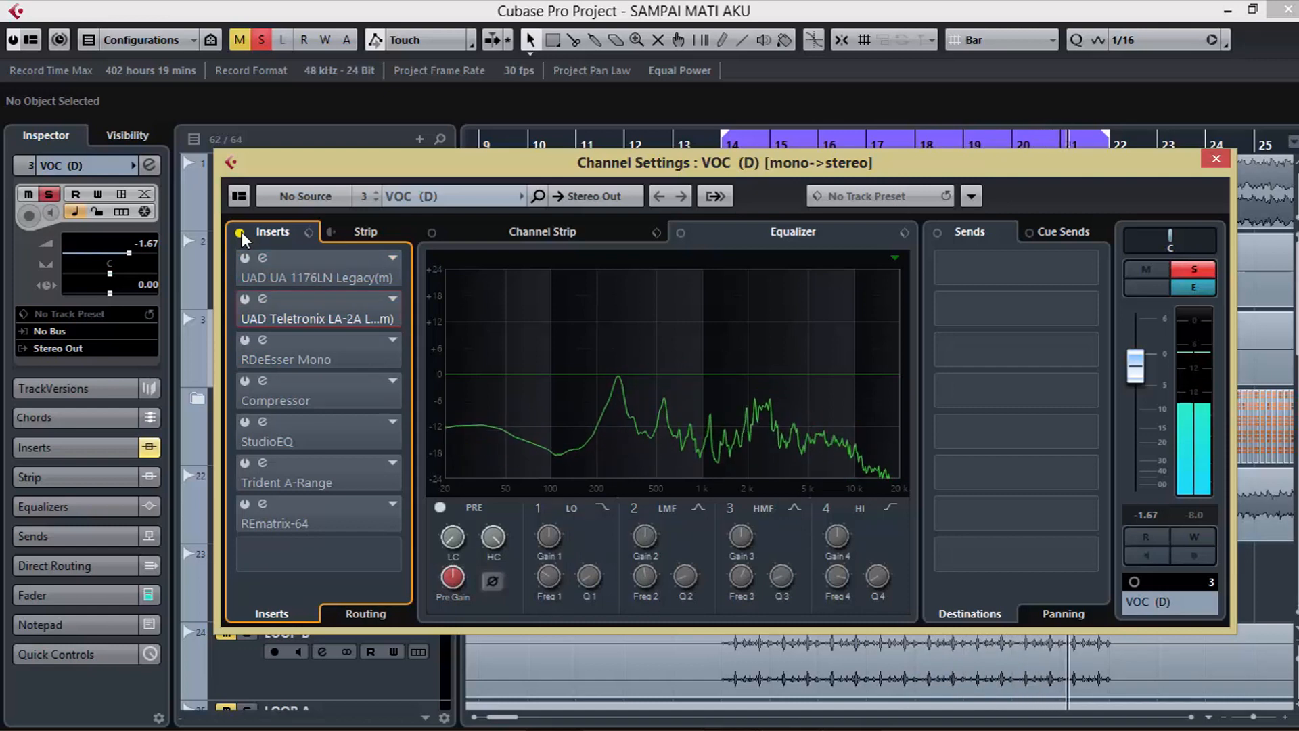
left_click(240, 234)
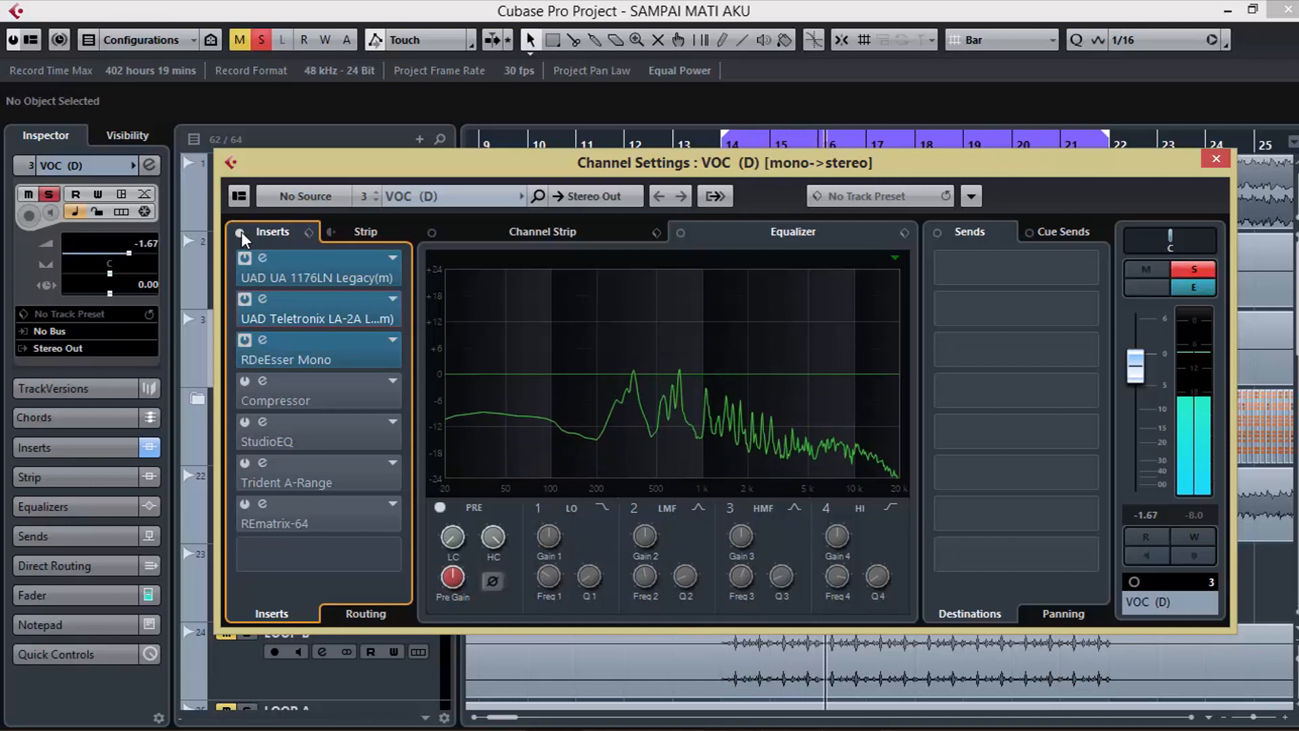
key("space")
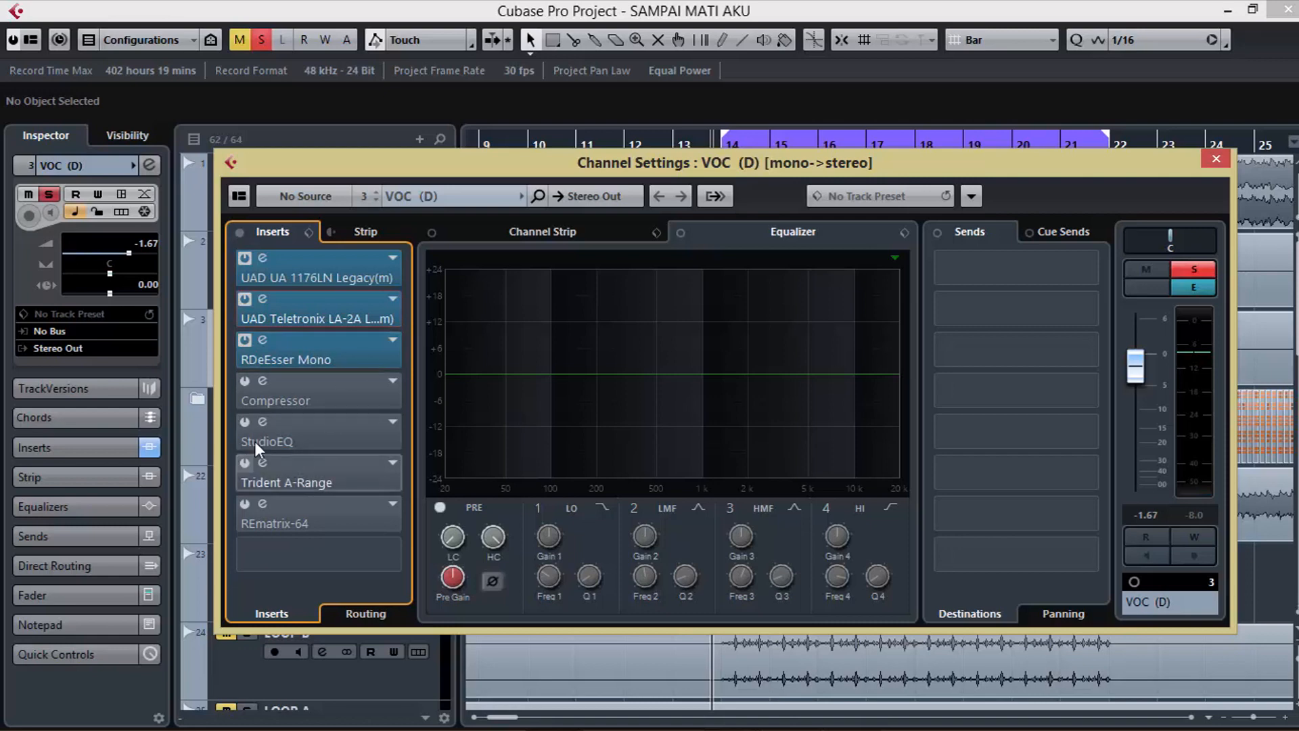
- Re-enable the StudioEQ and Trident A-Range inserts and compare the playing vocal with the whole insert section bypassed and active, leaving it active
left_click(244, 421)
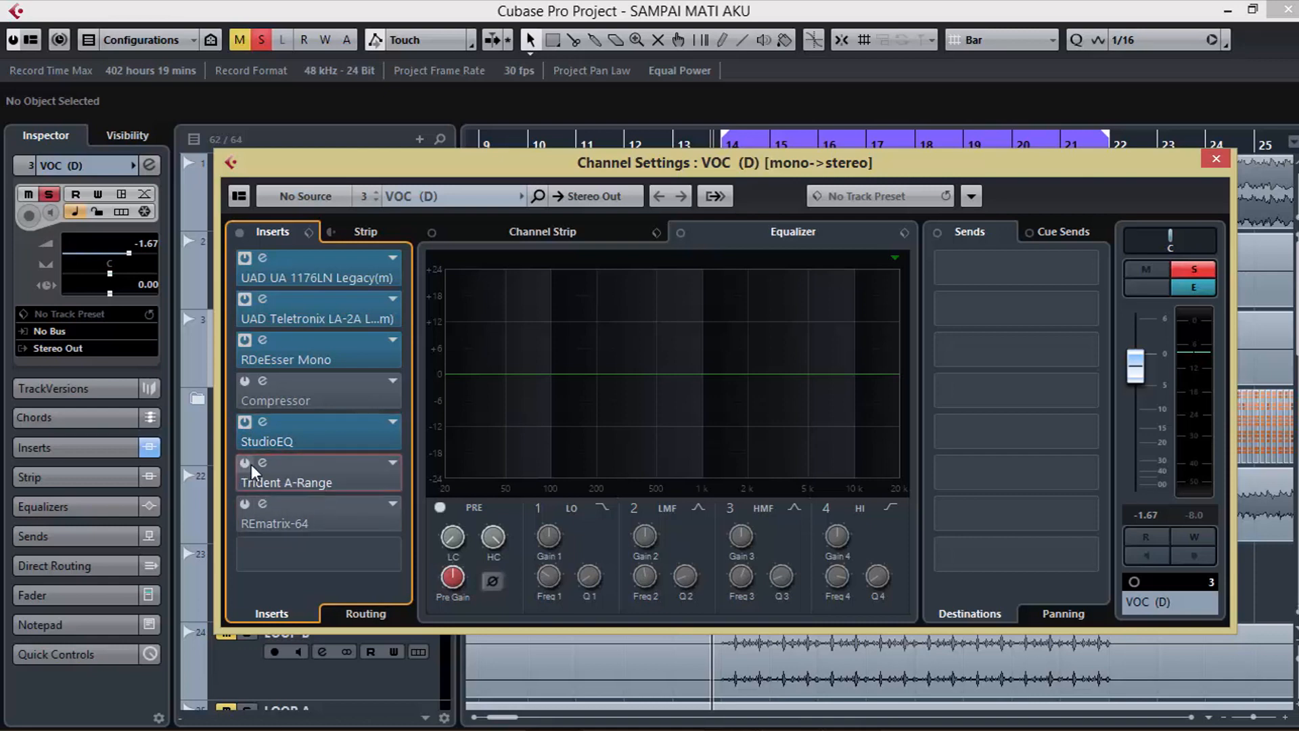
key("space")
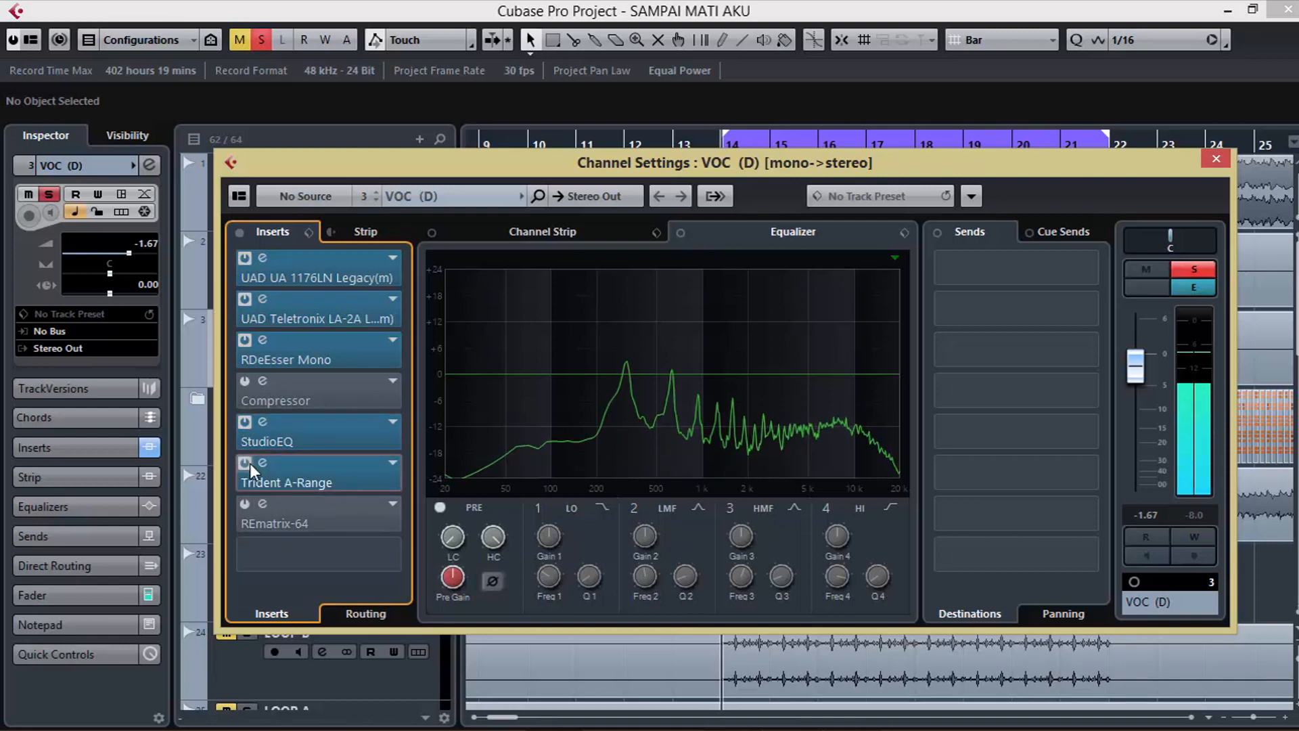
left_click(240, 236)
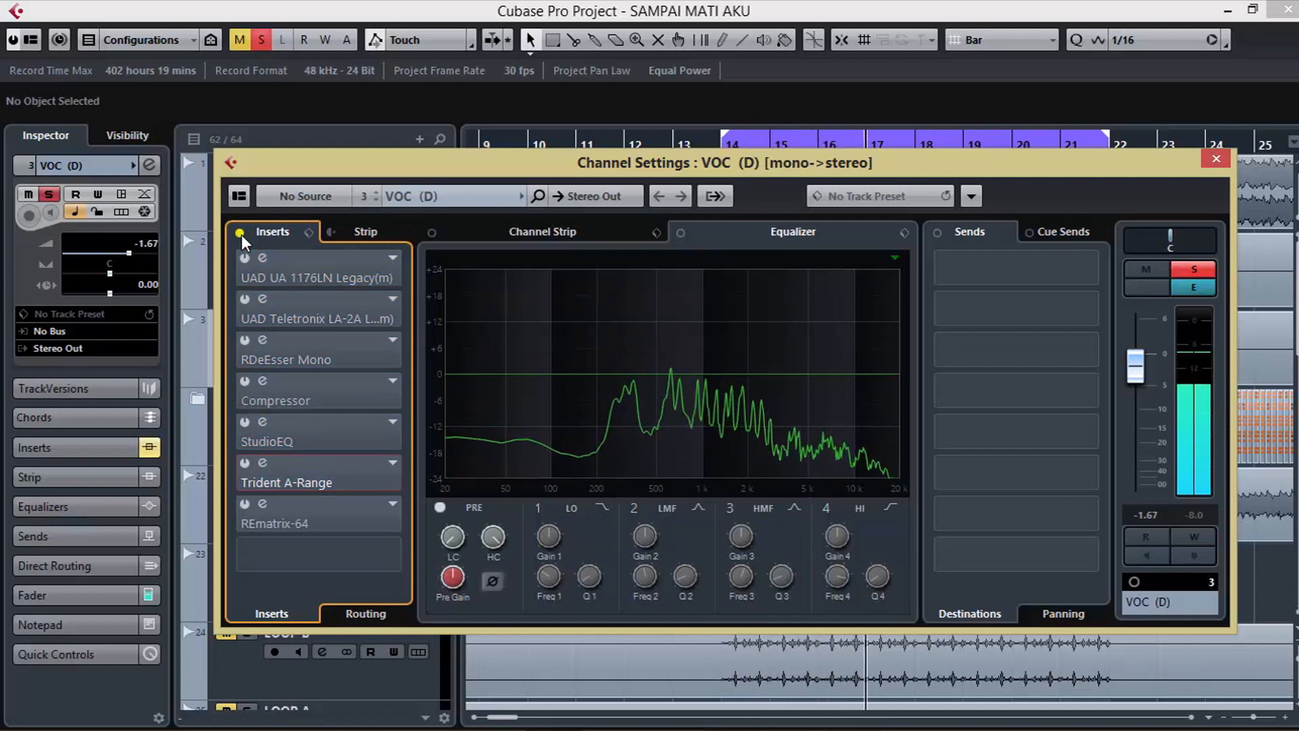
left_click(240, 233)
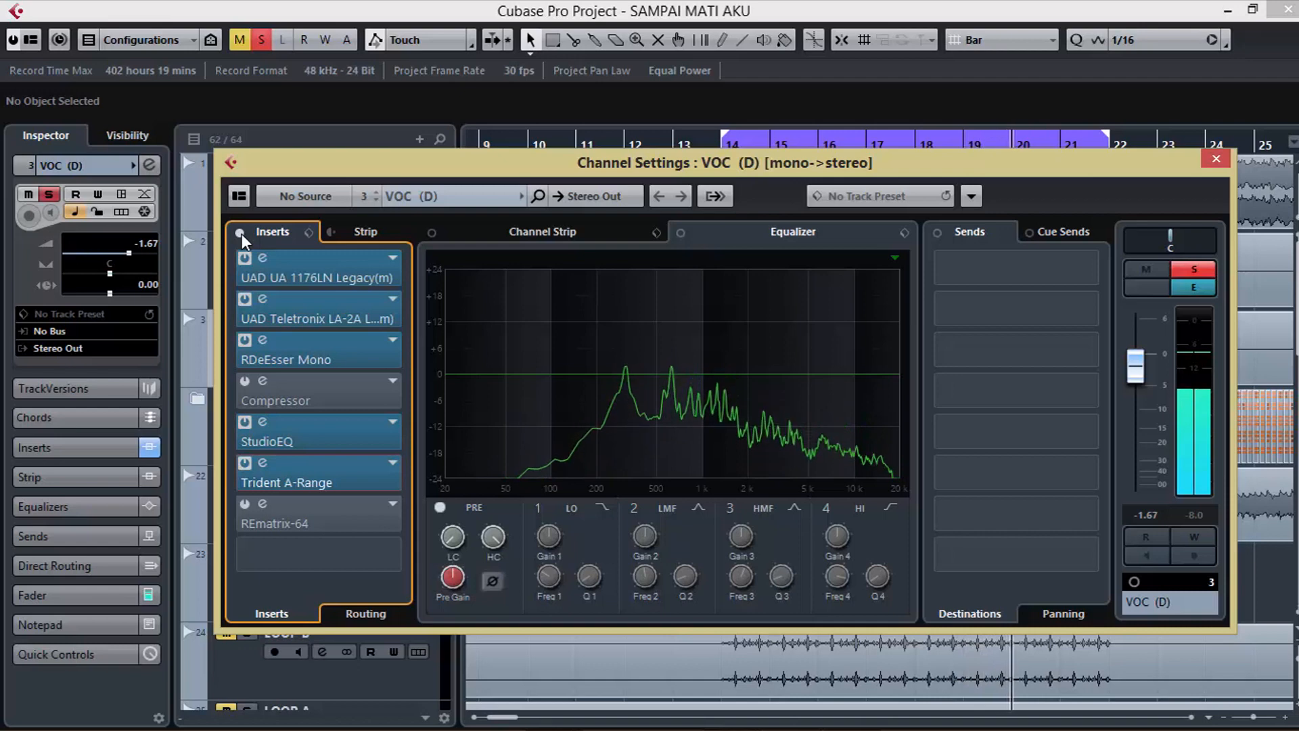
left_click(240, 233)
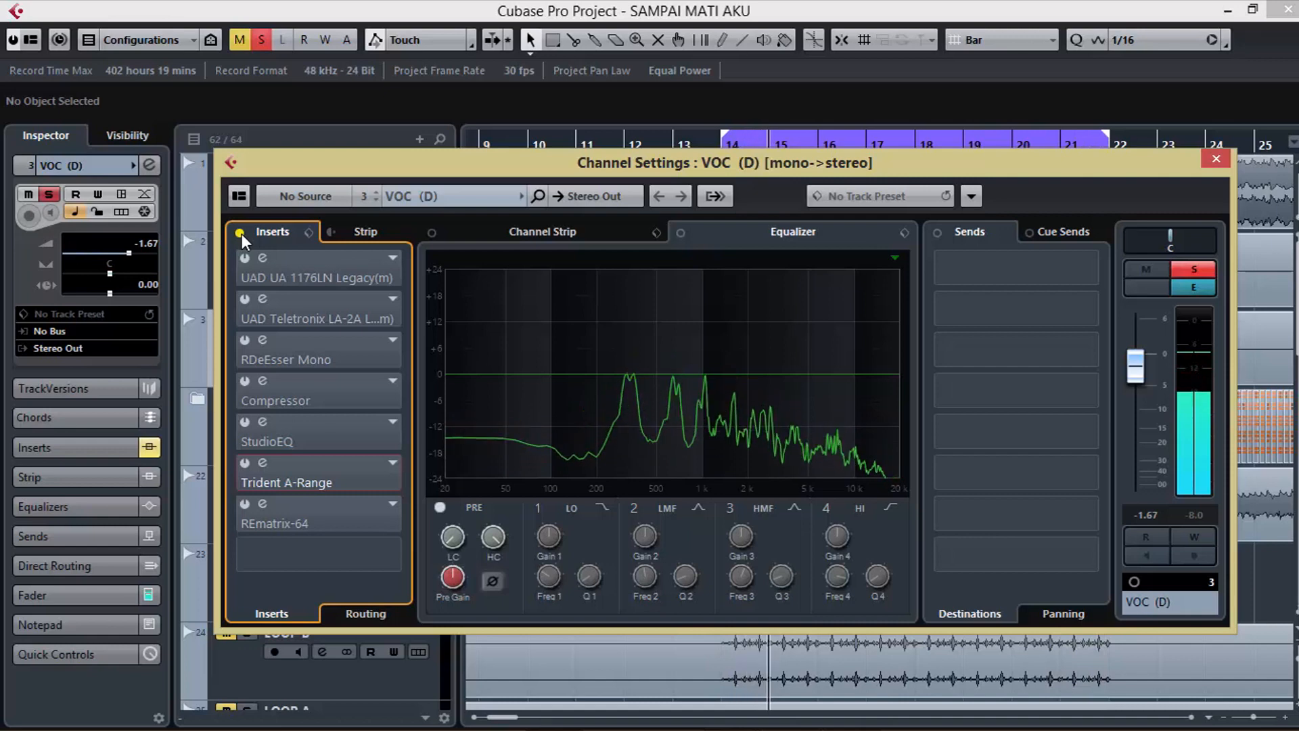
left_click(240, 233)
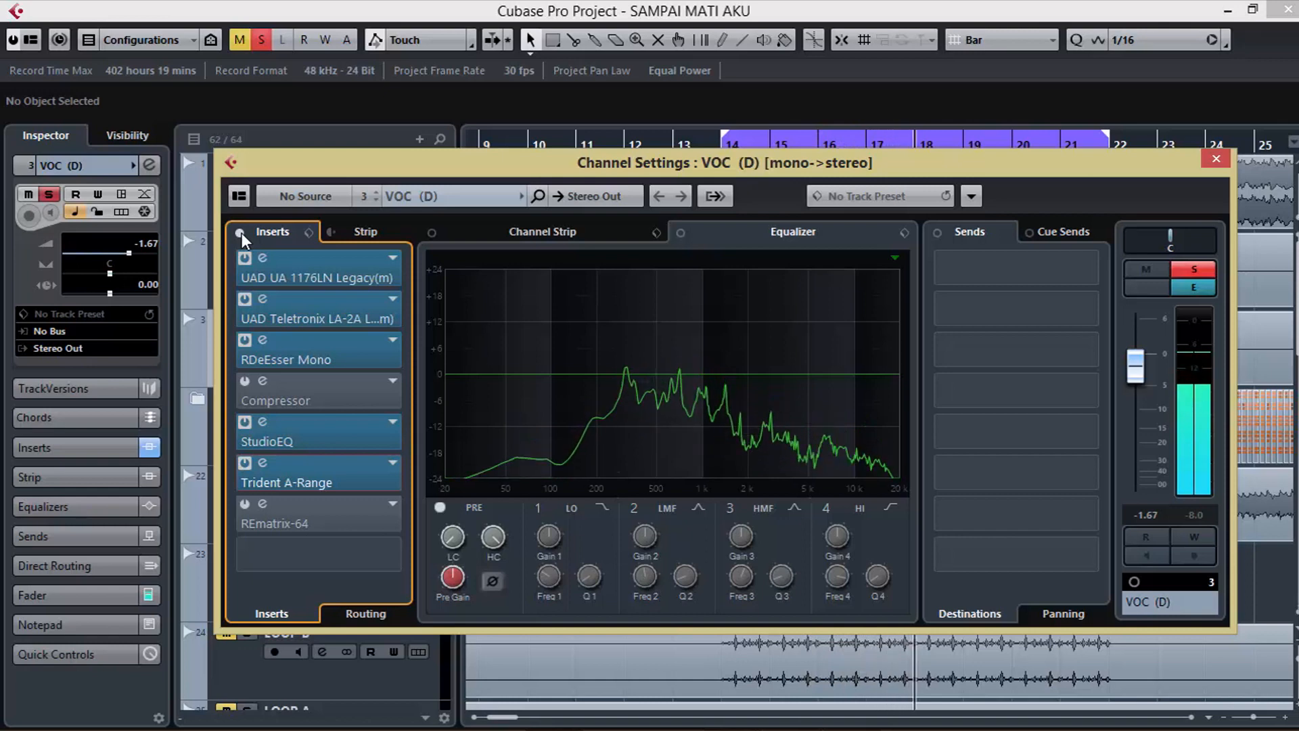
left_click(241, 234)
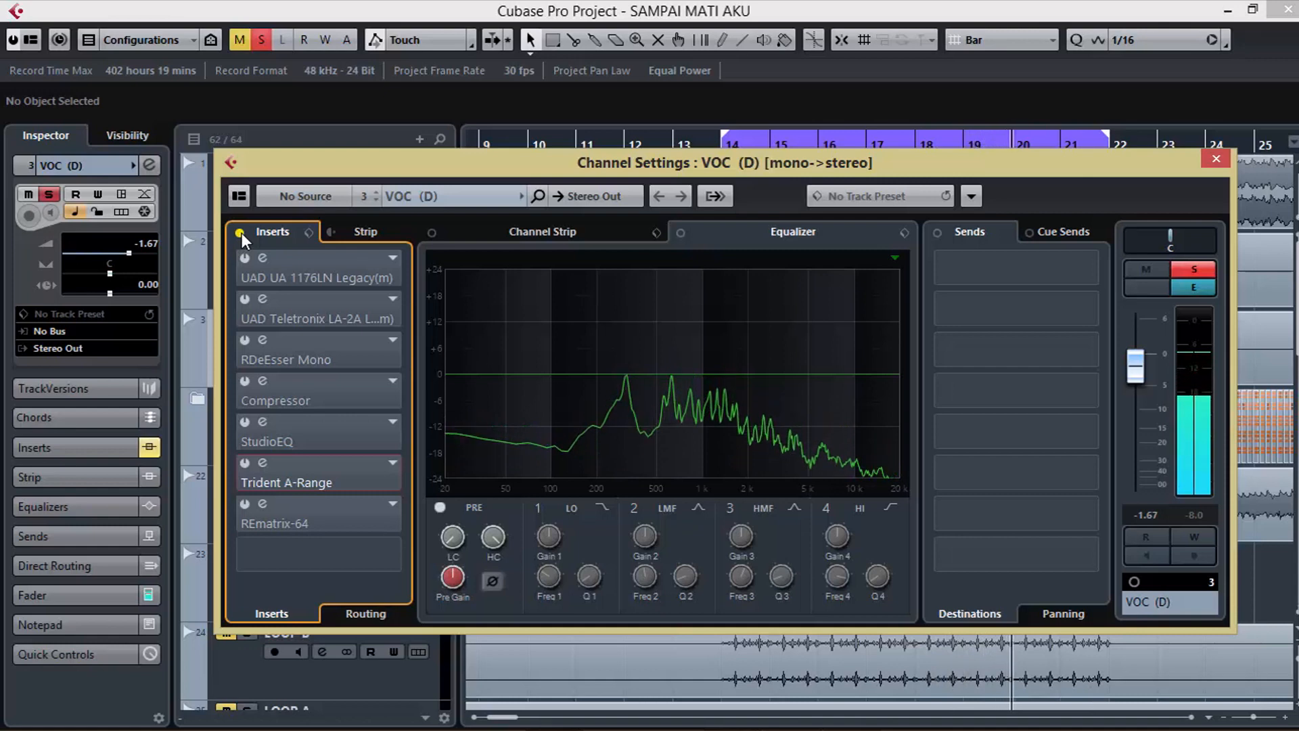
left_click(240, 233)
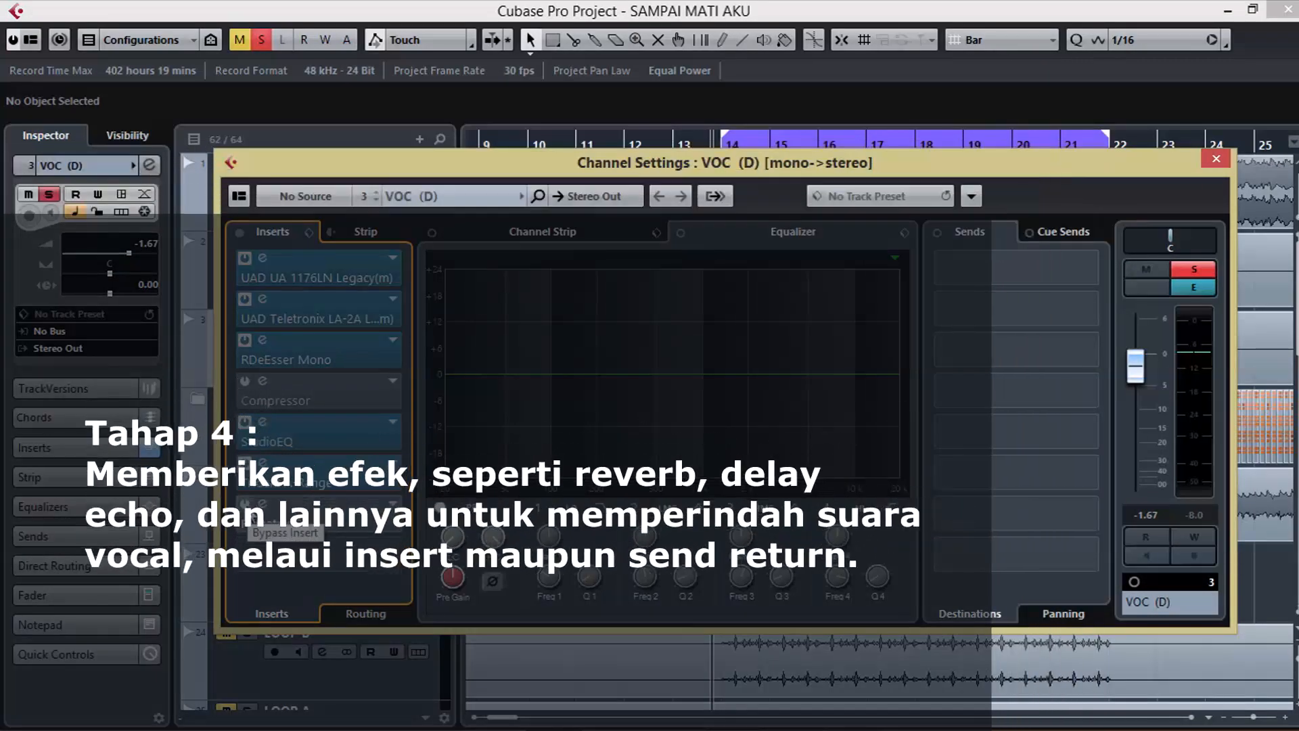
- Audition the vocal with the REmatrix-64 reverb active, check its EQ section and wet level in its editor, and close the editor
key("space")
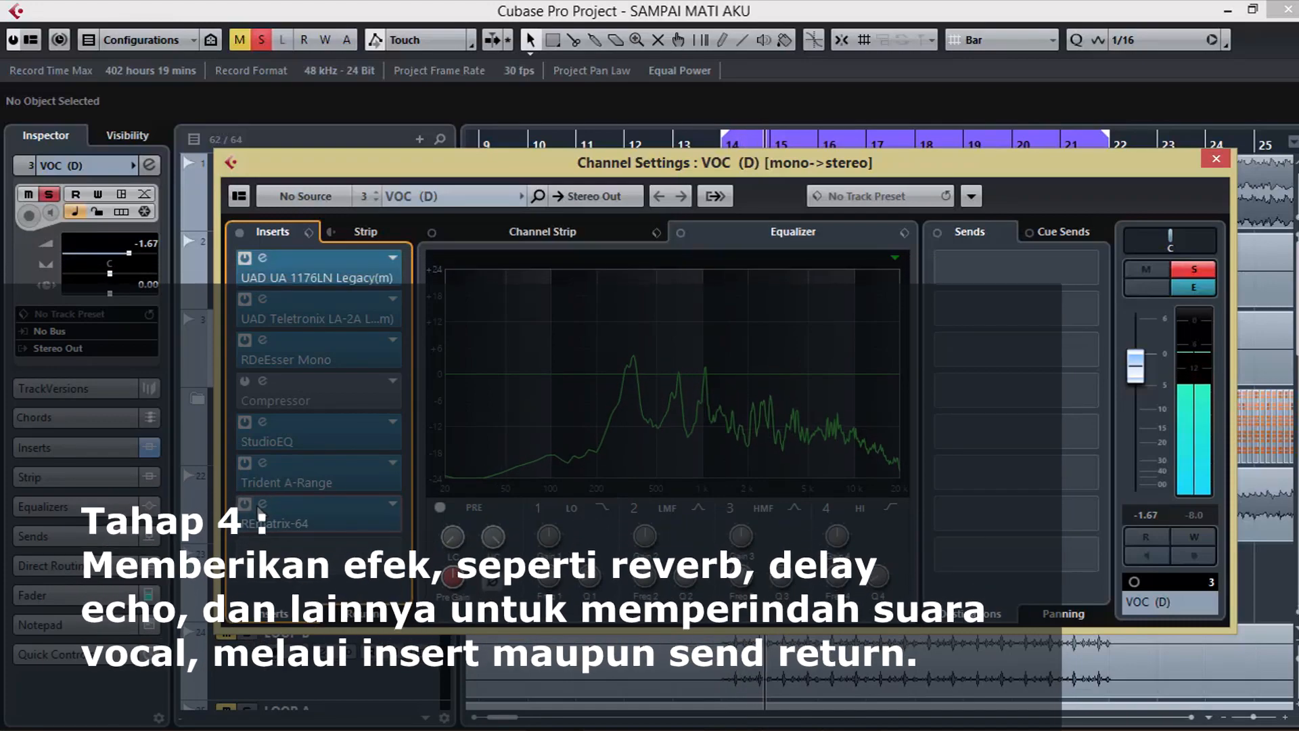
left_click(261, 502)
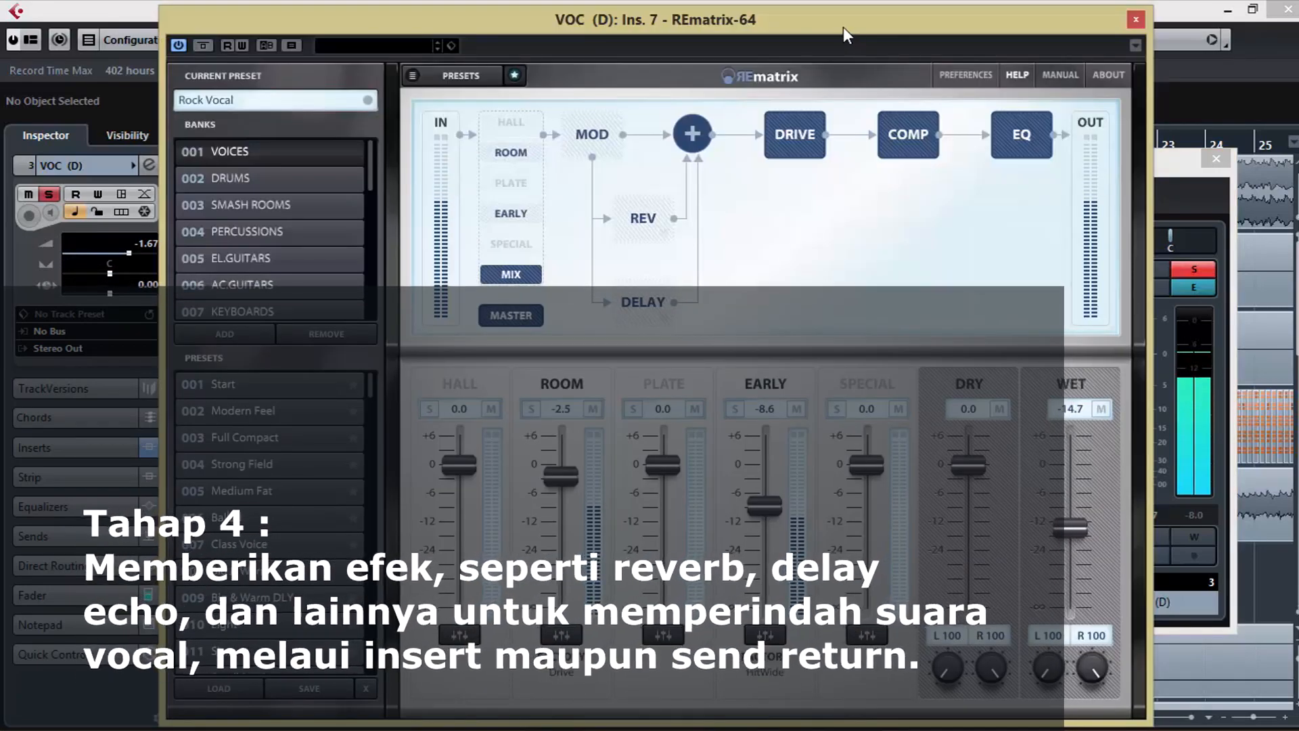
left_click_drag(843, 27, 807, 25)
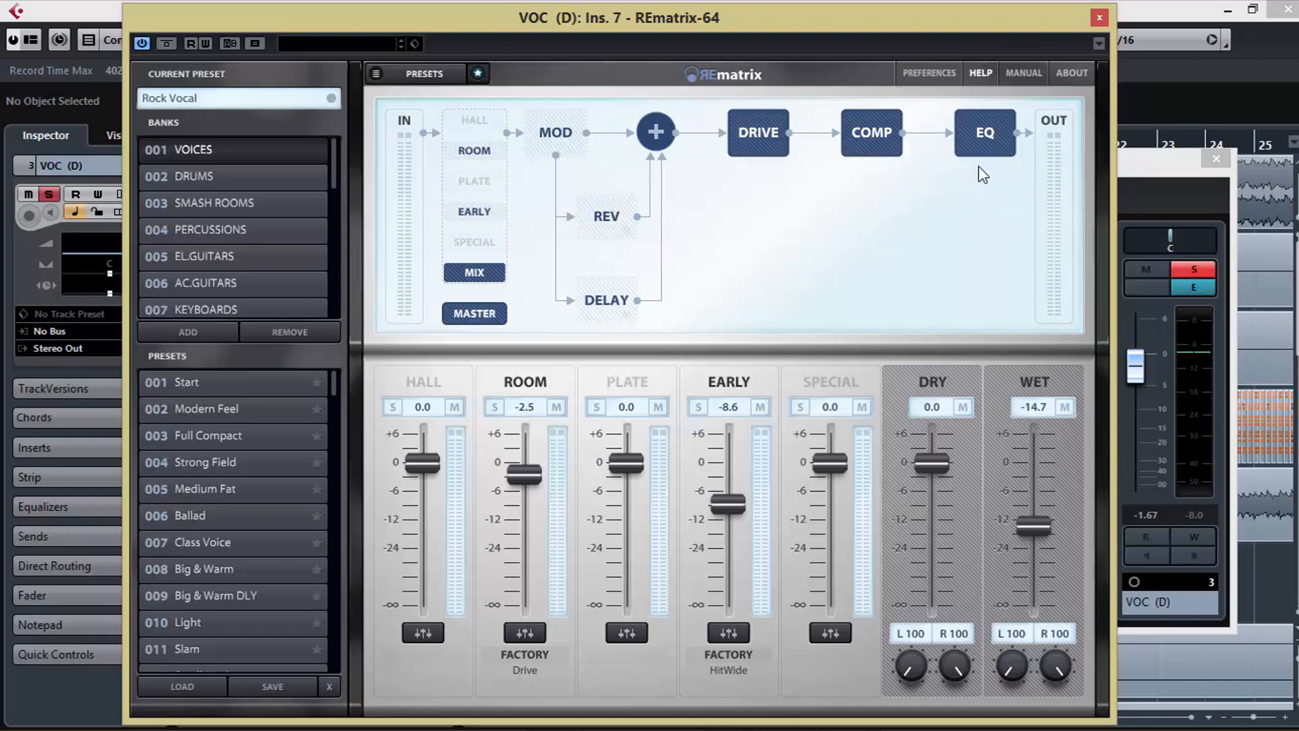
left_click(986, 135)
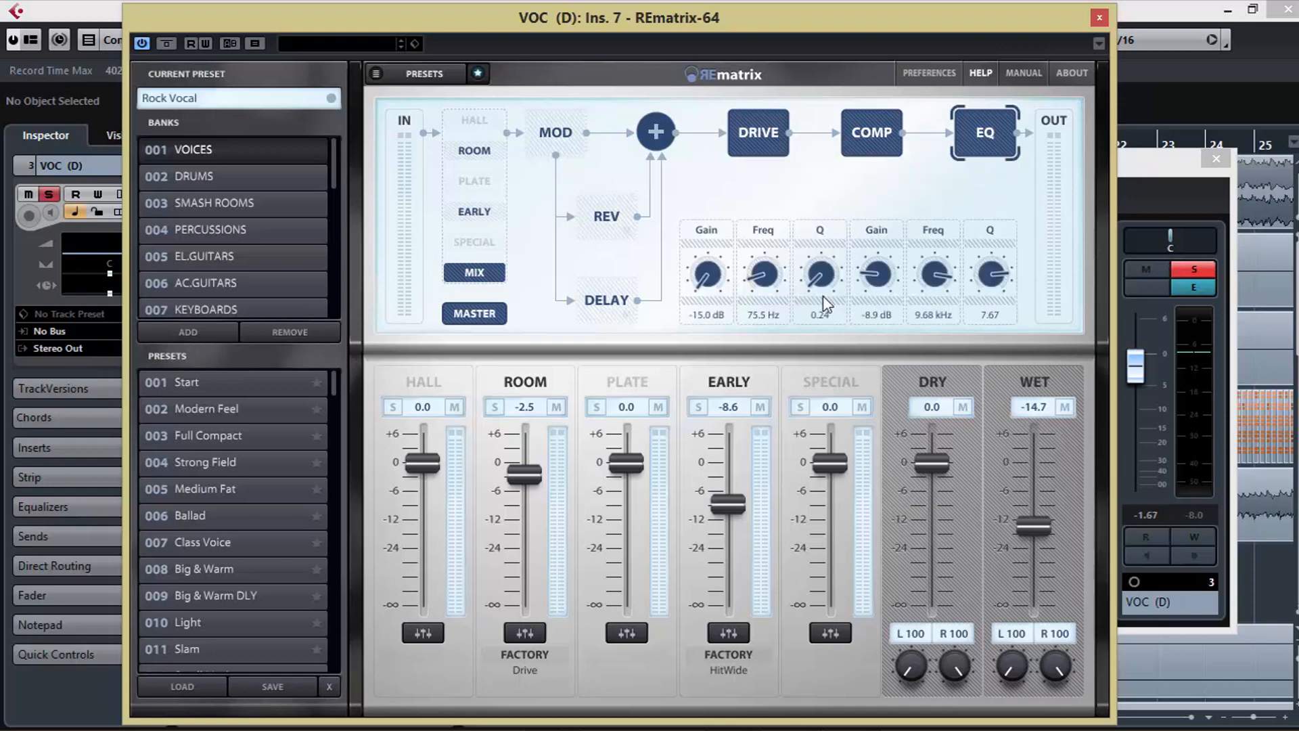
key("space")
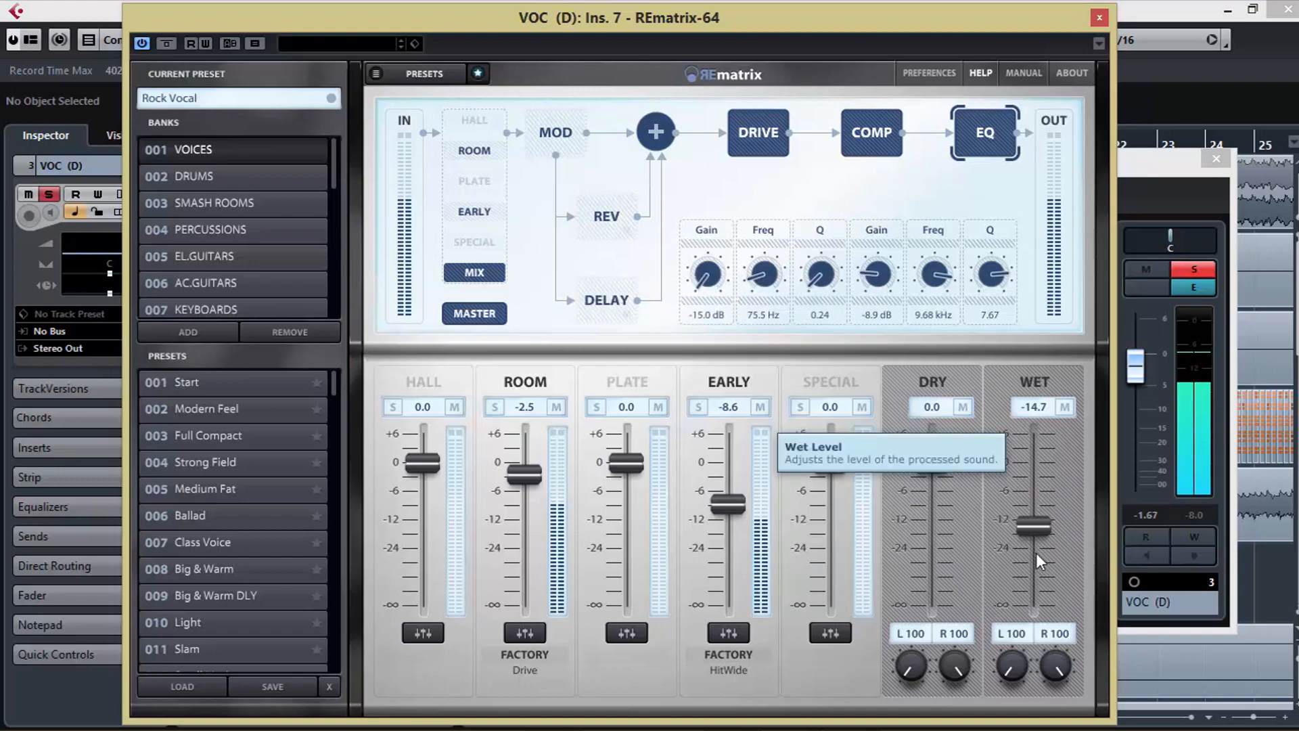
left_click(1099, 18)
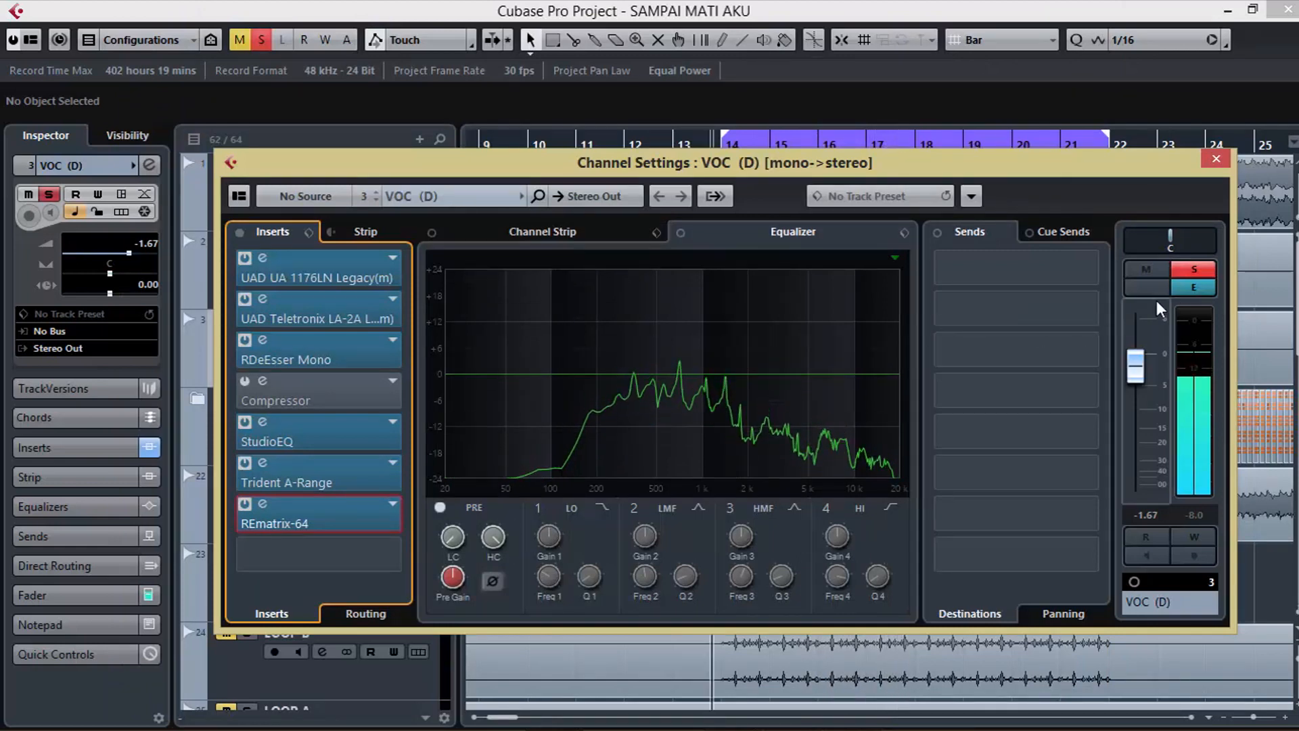
- Unsolo VOC (D) and compare it within the full mix with all inserts bypassed and active, leaving them active
left_click(1190, 270)
left_click(1191, 270)
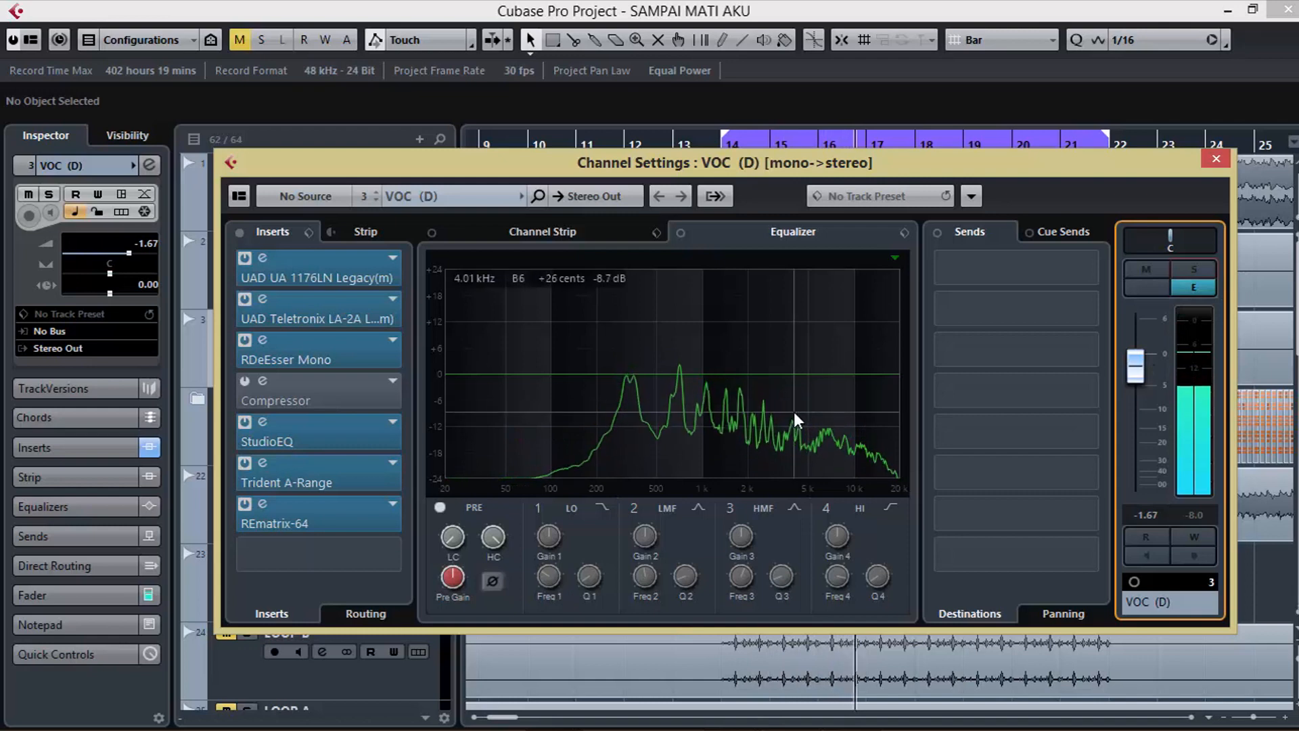
left_click(239, 232)
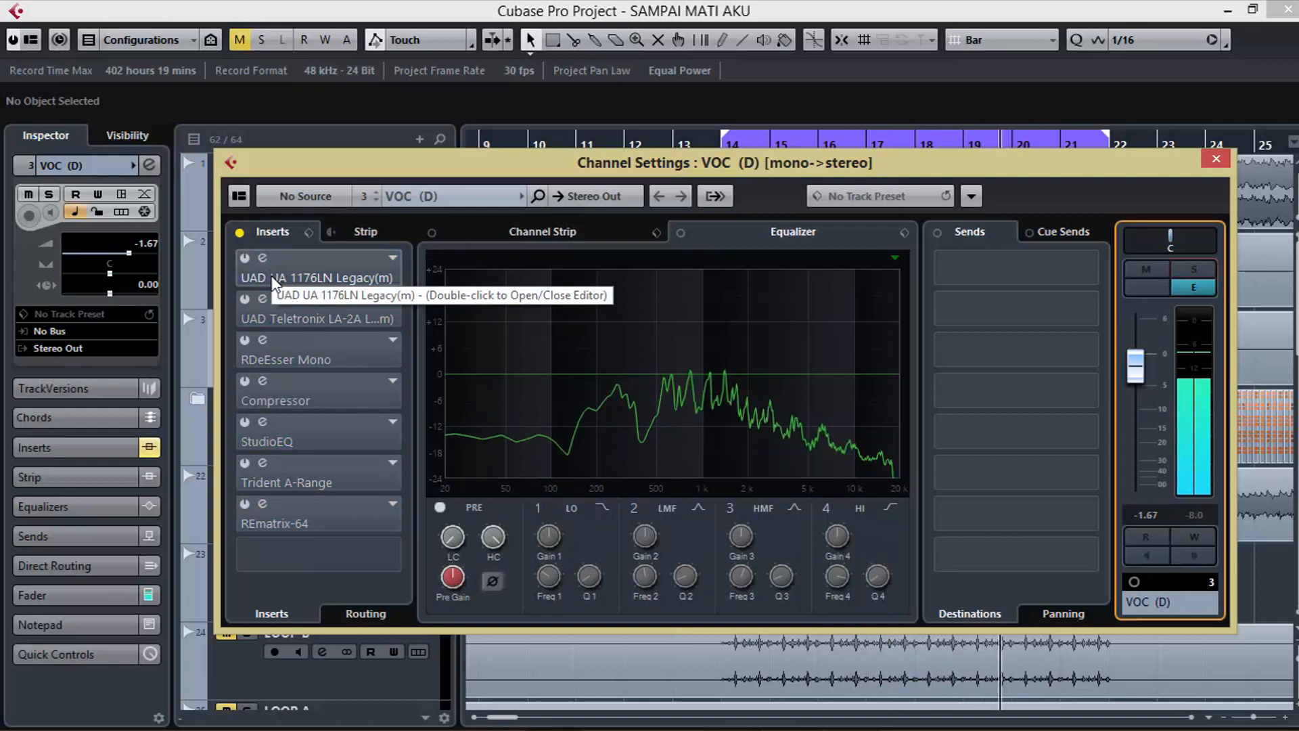
left_click(242, 240)
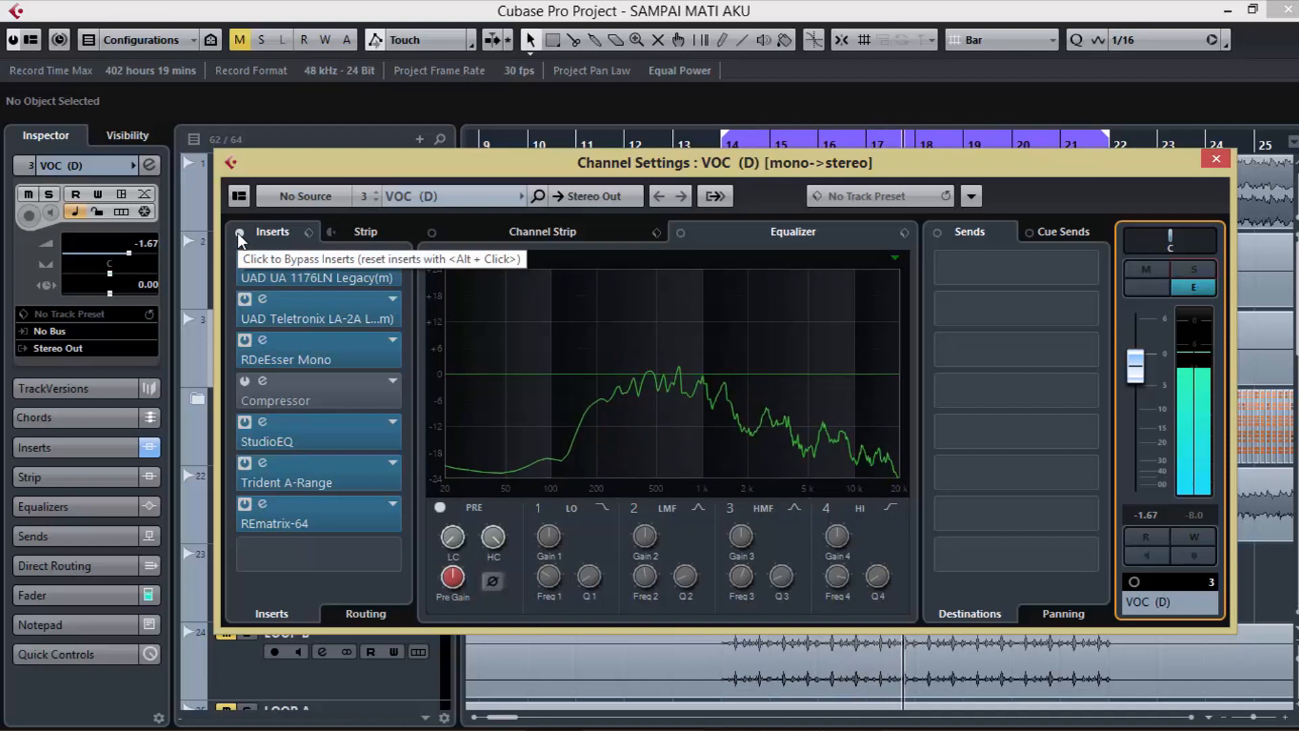
left_click(239, 233)
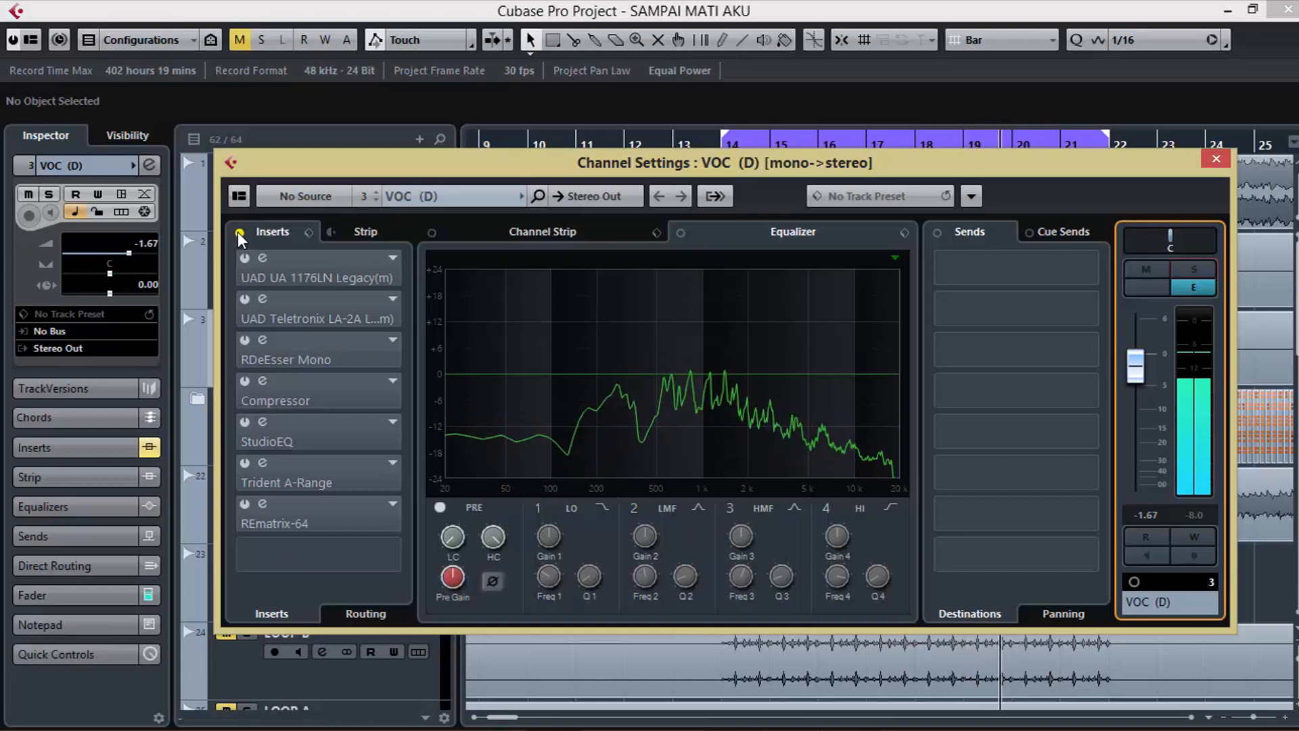
left_click(239, 233)
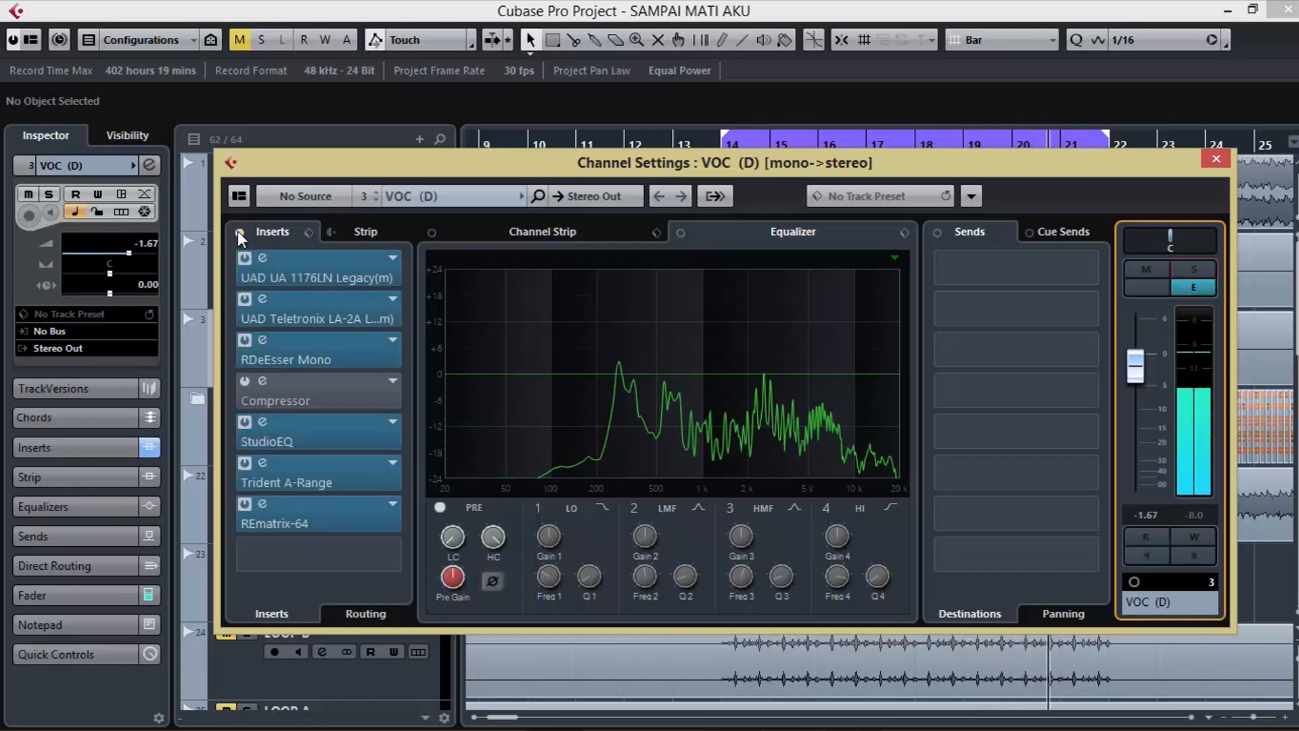
- Add a send from VOC (D) to HALL, activate it and set its send level to -29.3
left_click(1093, 270)
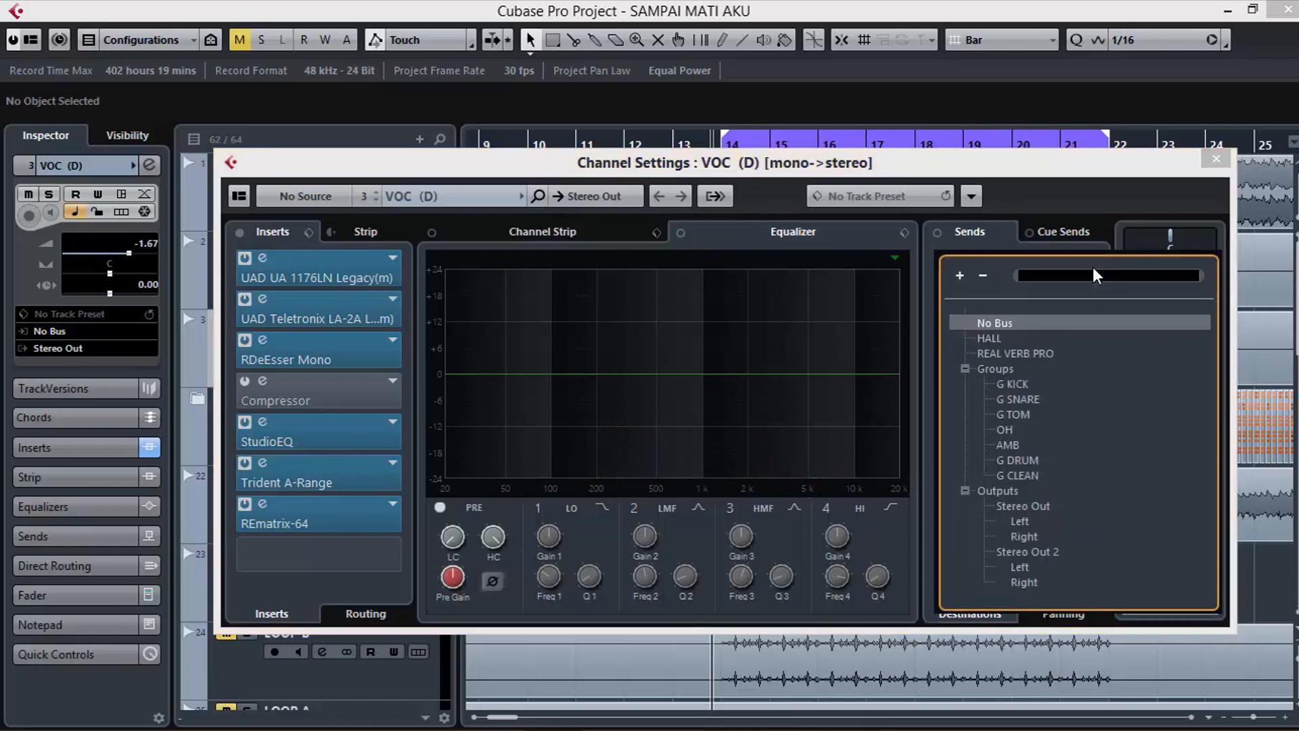
left_click(993, 339)
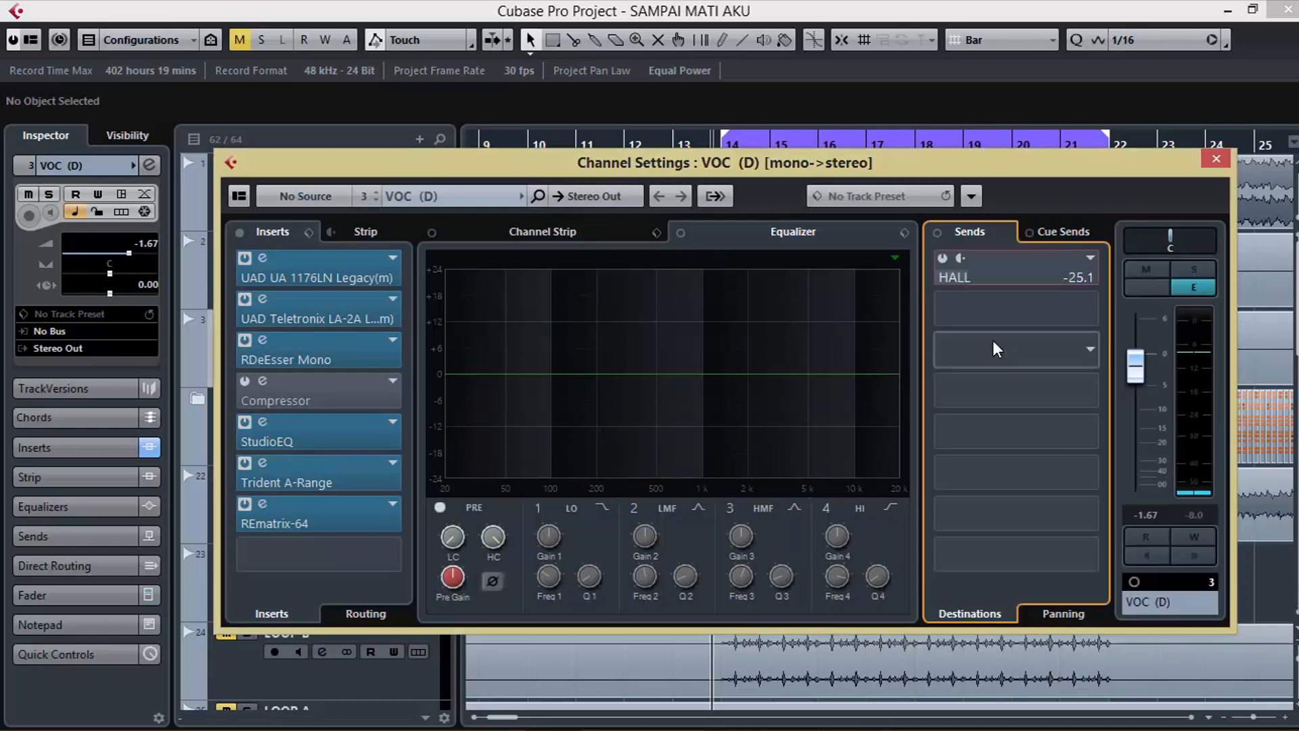
left_click(940, 258)
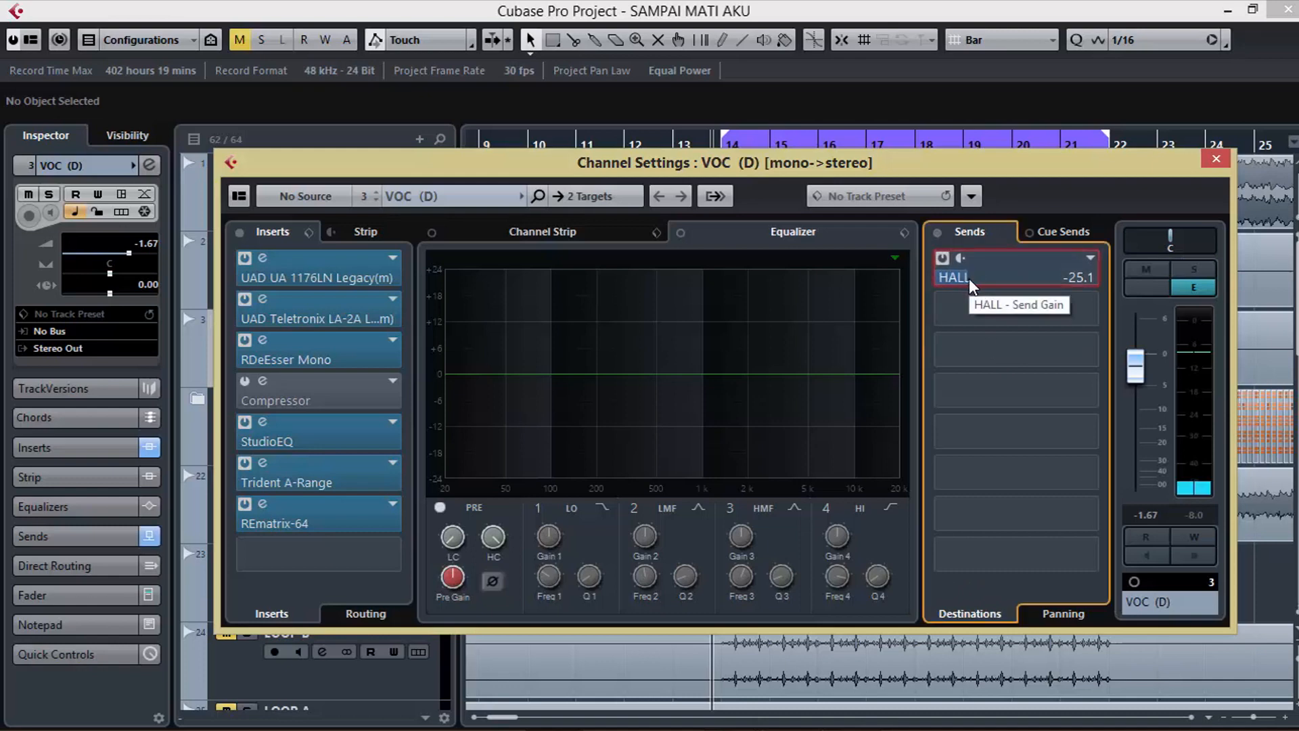
mouse_move(969, 278)
left_mouse_down()
mouse_move(1050, 269)
mouse_move(1004, 289)
mouse_move(964, 286)
left_mouse_up()
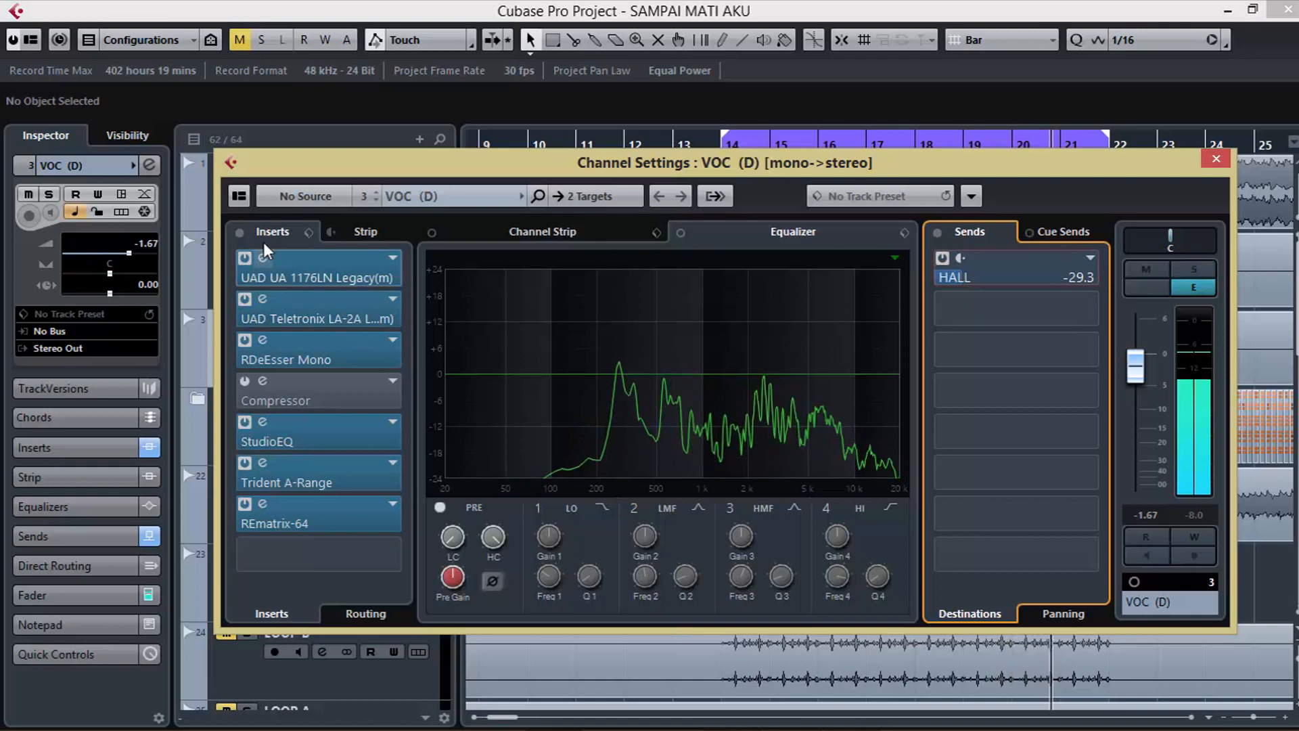
- Compare the vocal in the mix with the inserts and the HALL send bypassed, and reactivate both
left_click(240, 231)
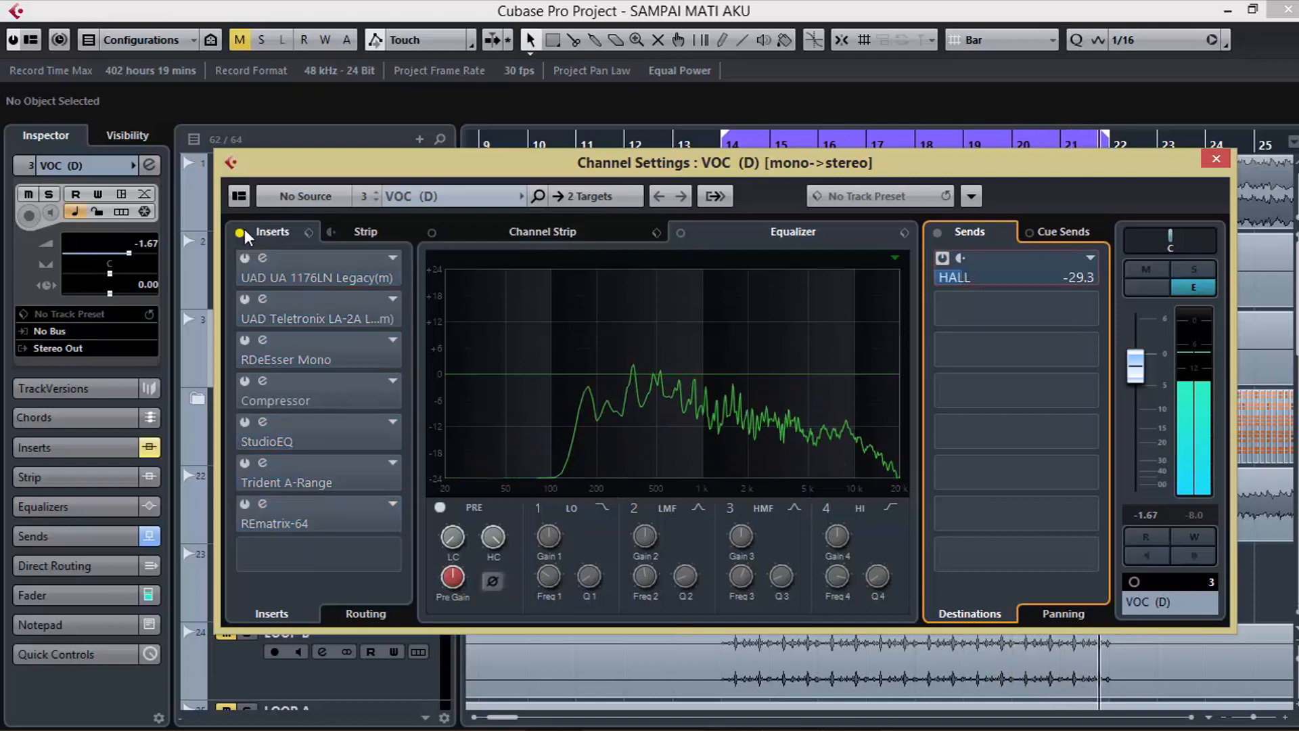
left_click(943, 260)
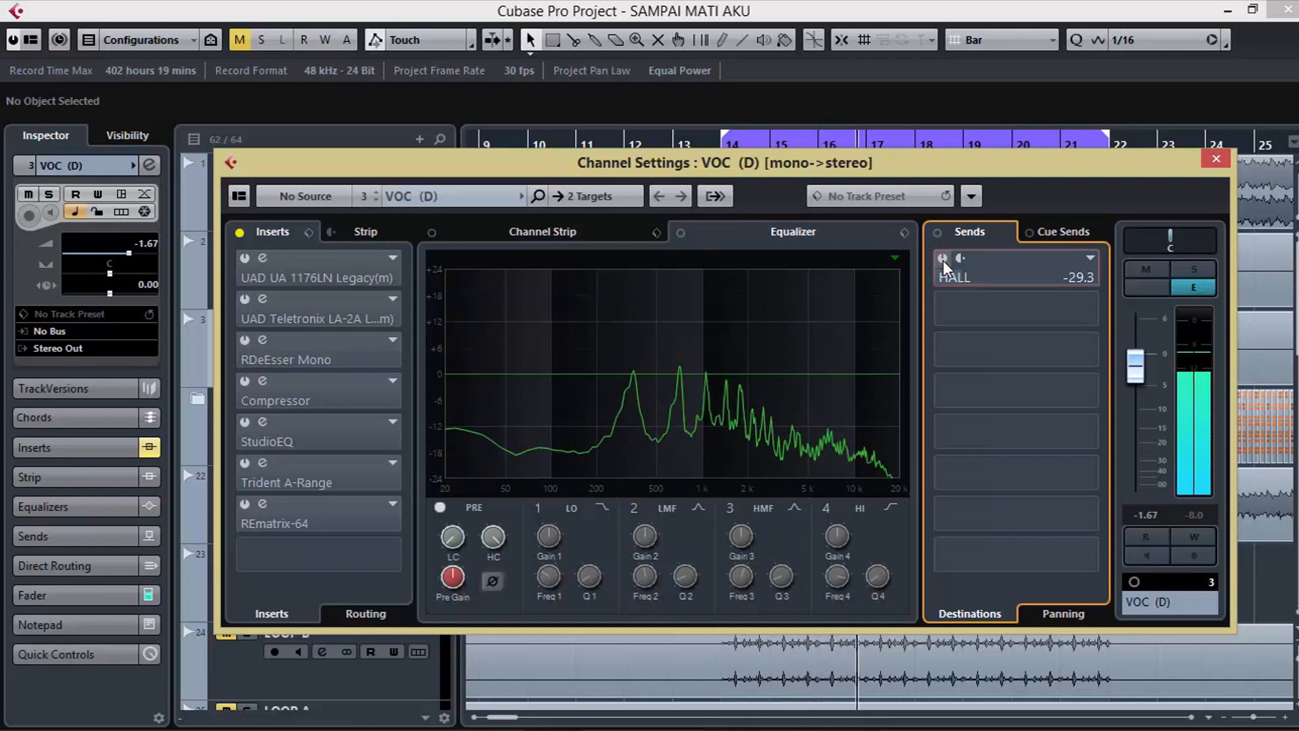
left_click(240, 232)
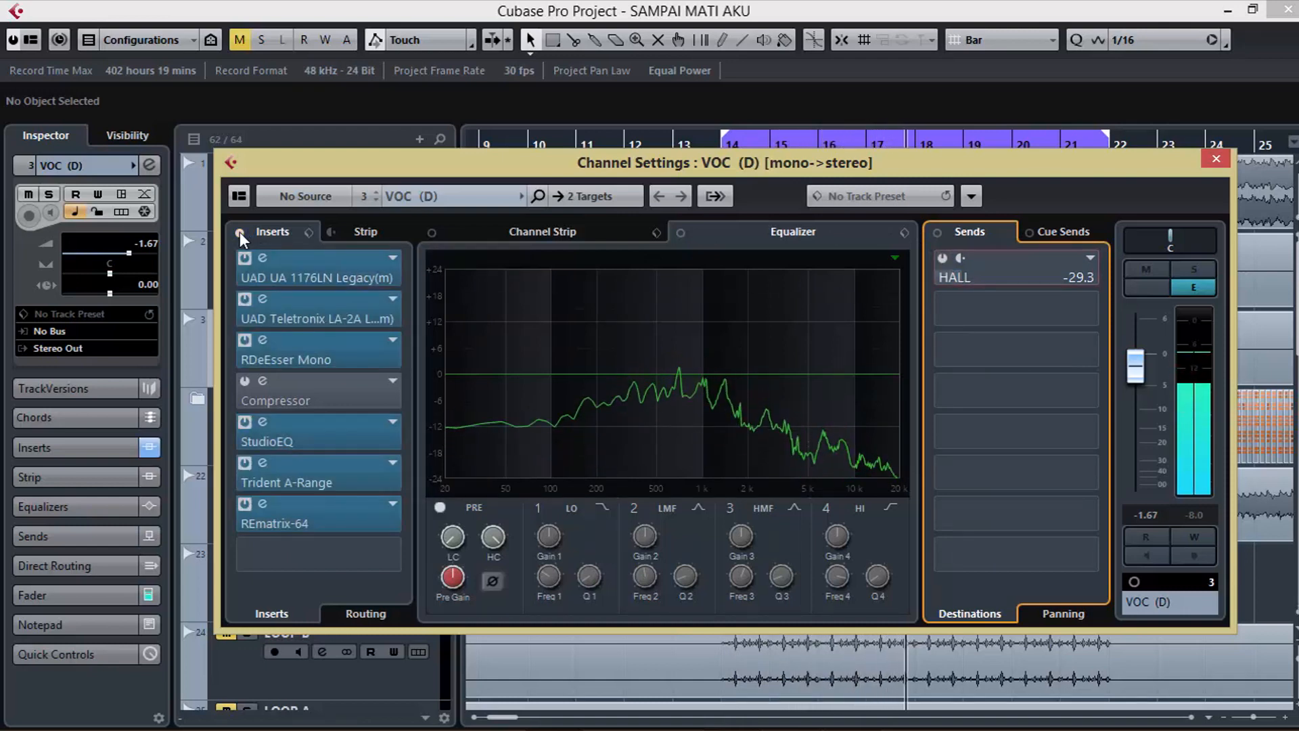
left_click(941, 258)
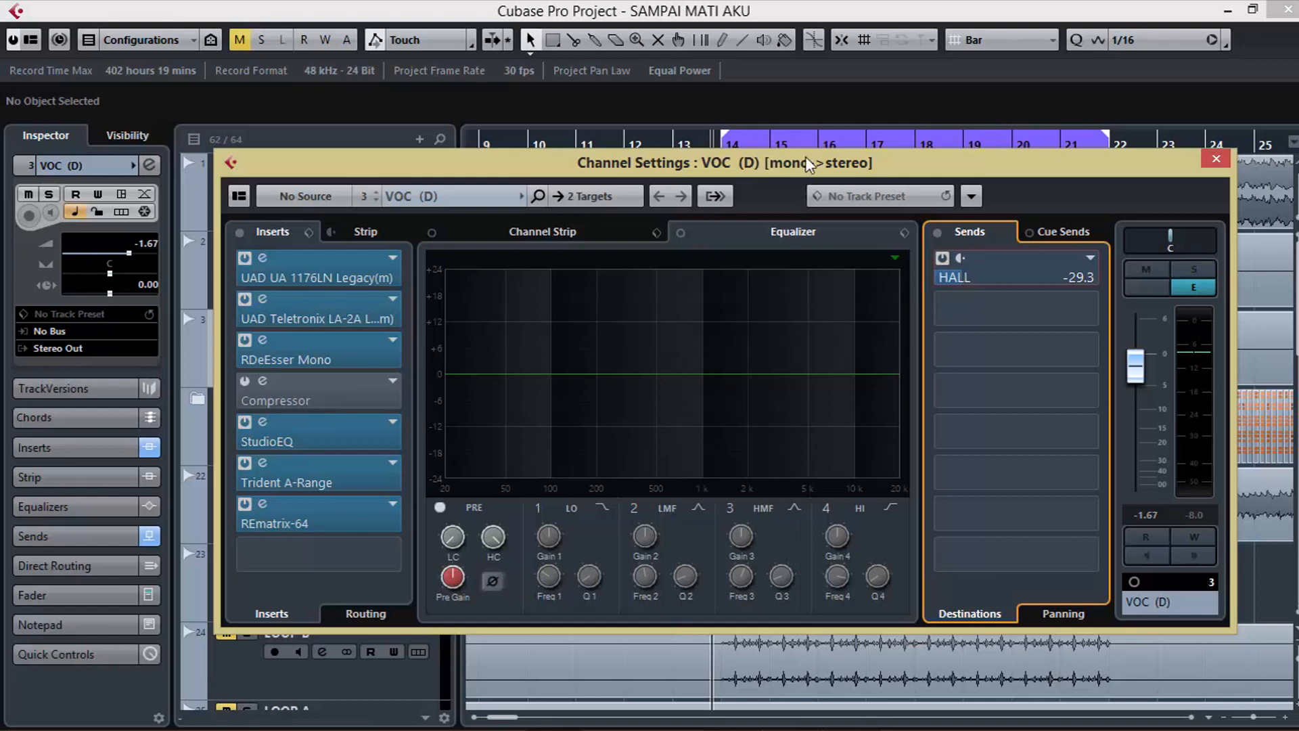
- Examine the Trident A-Range's Male Vocals settings in its editor, start playback and close the editor
left_click_drag(798, 161, 789, 133)
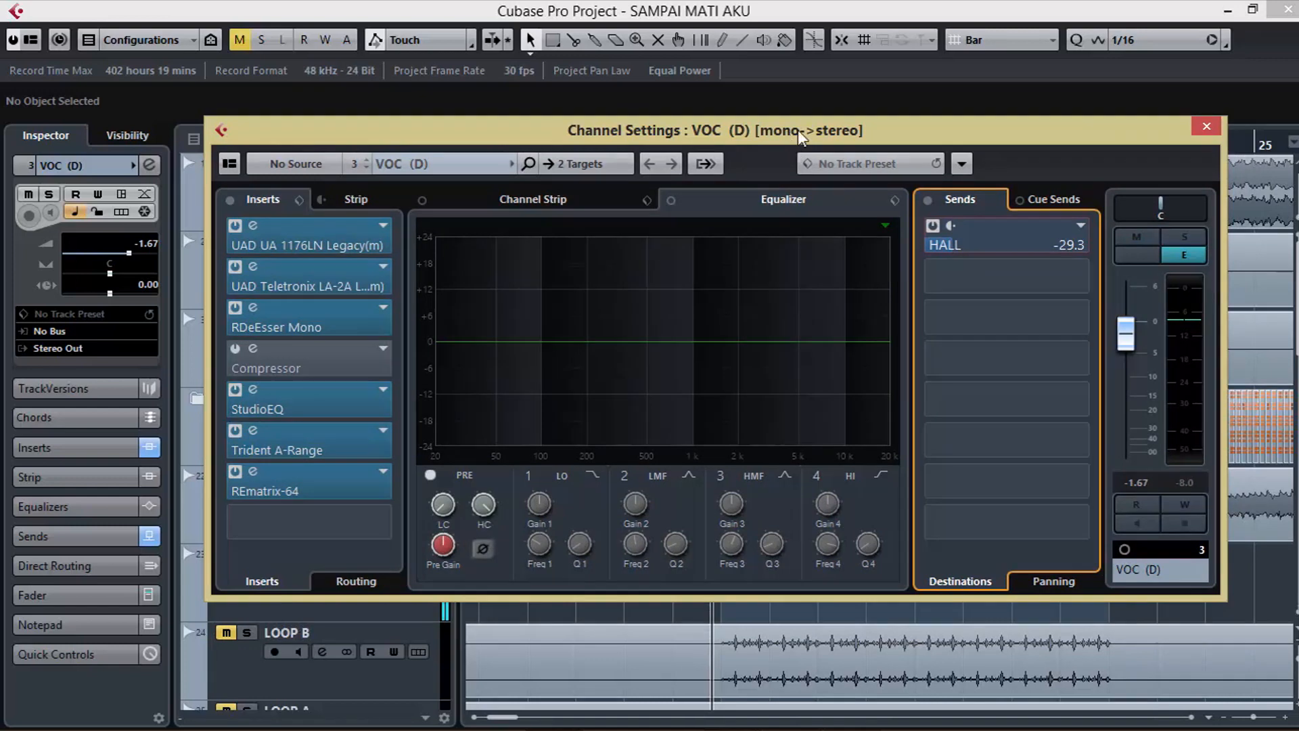
left_click_drag(798, 126, 792, 119)
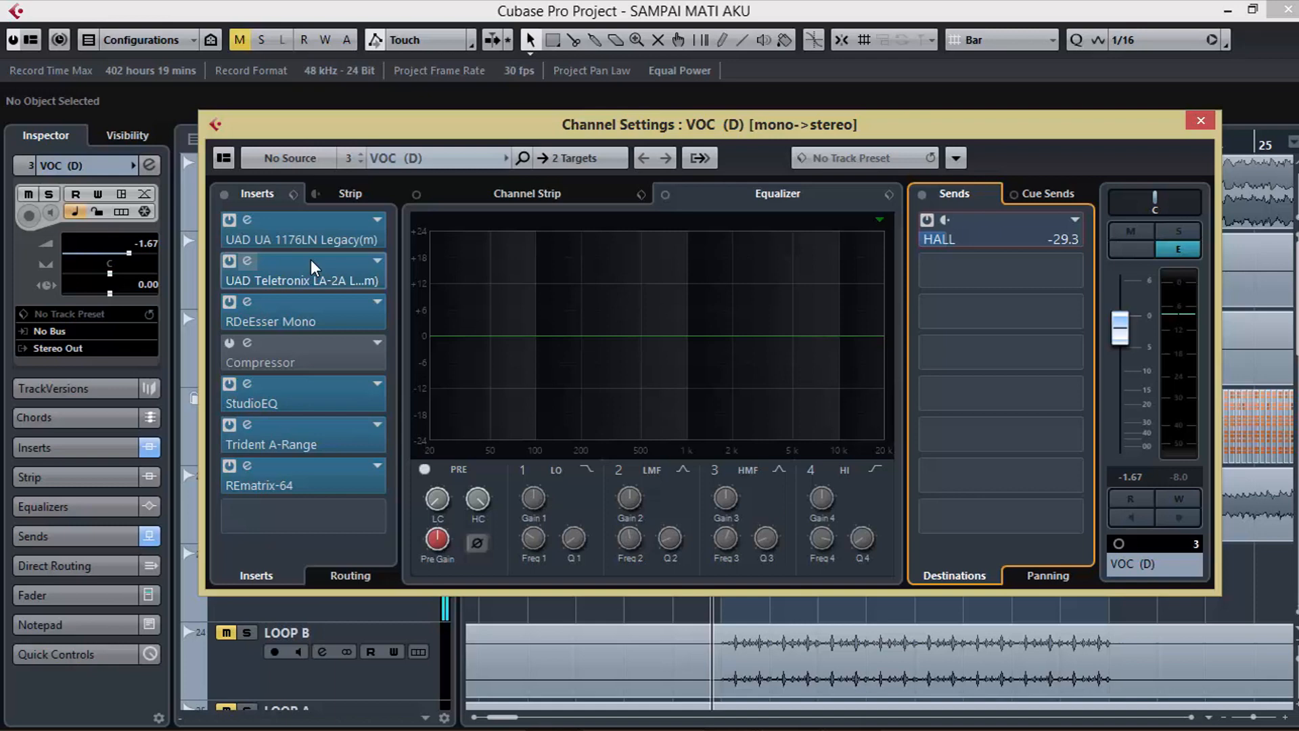
double_click(300, 434)
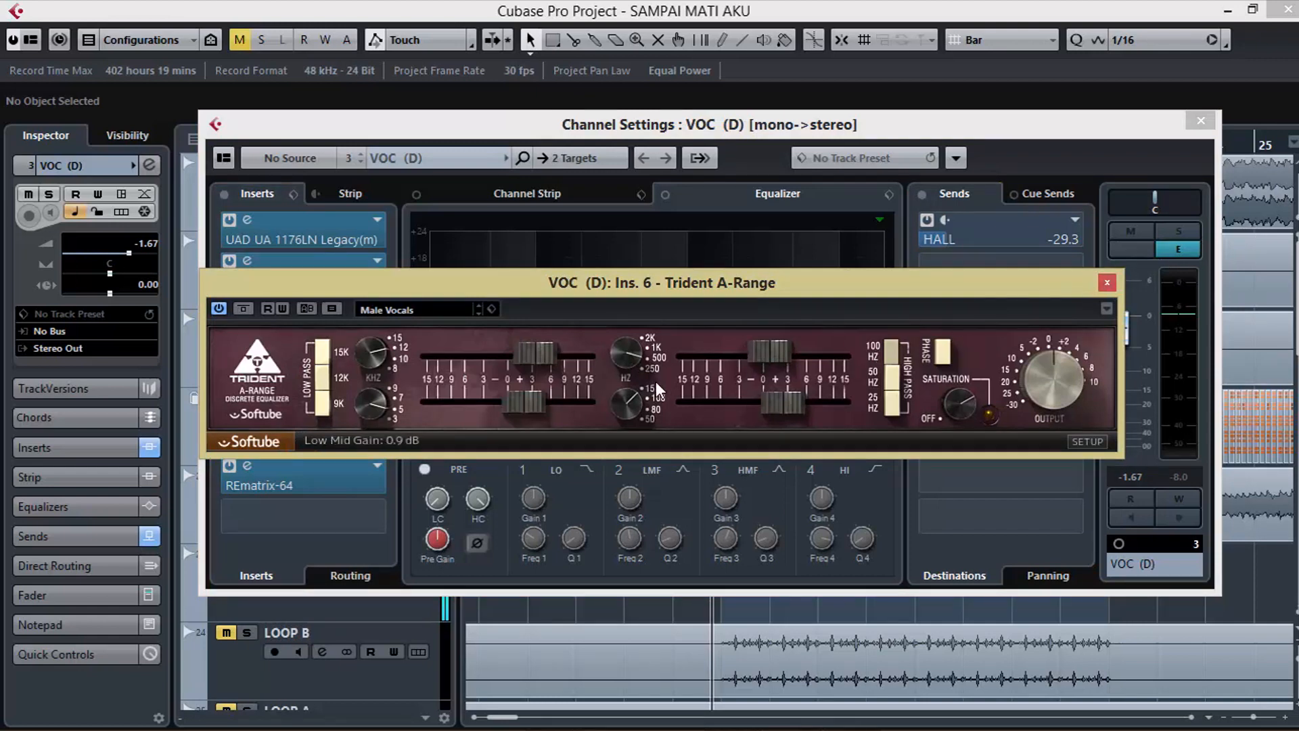
left_click_drag(732, 283, 749, 240)
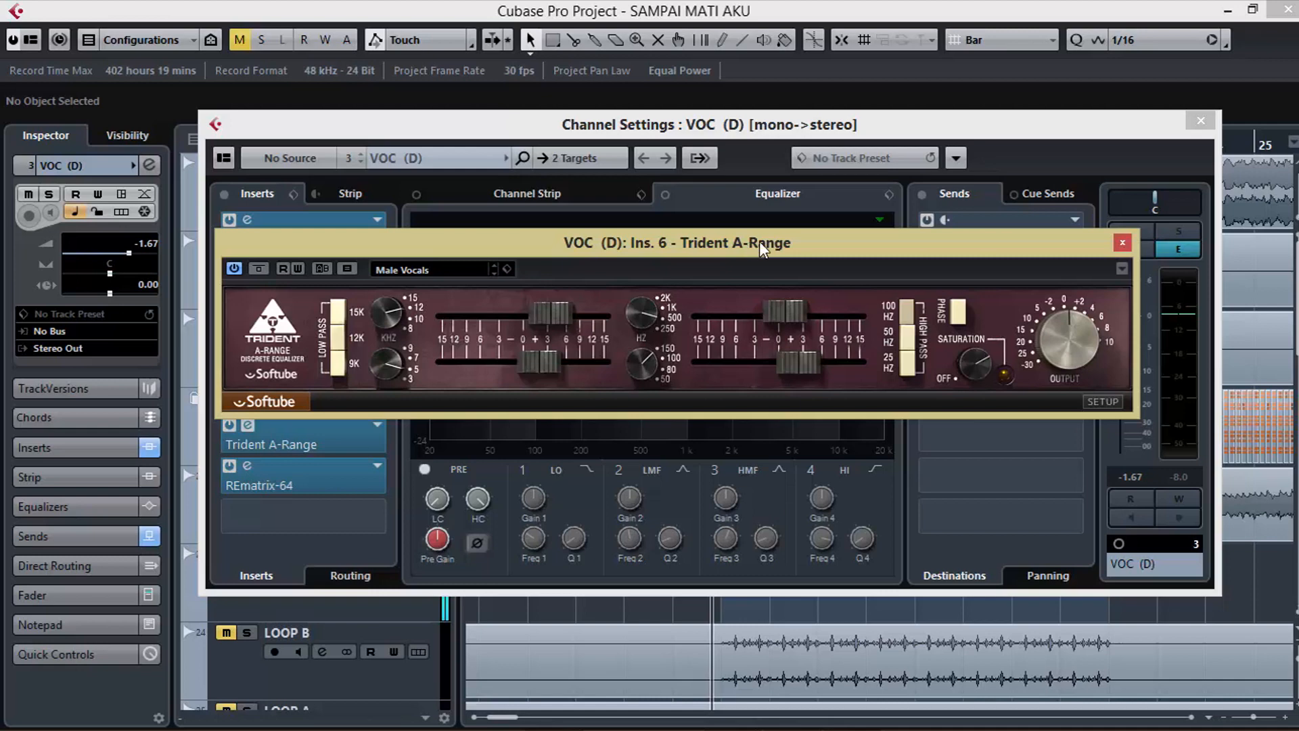
key("space")
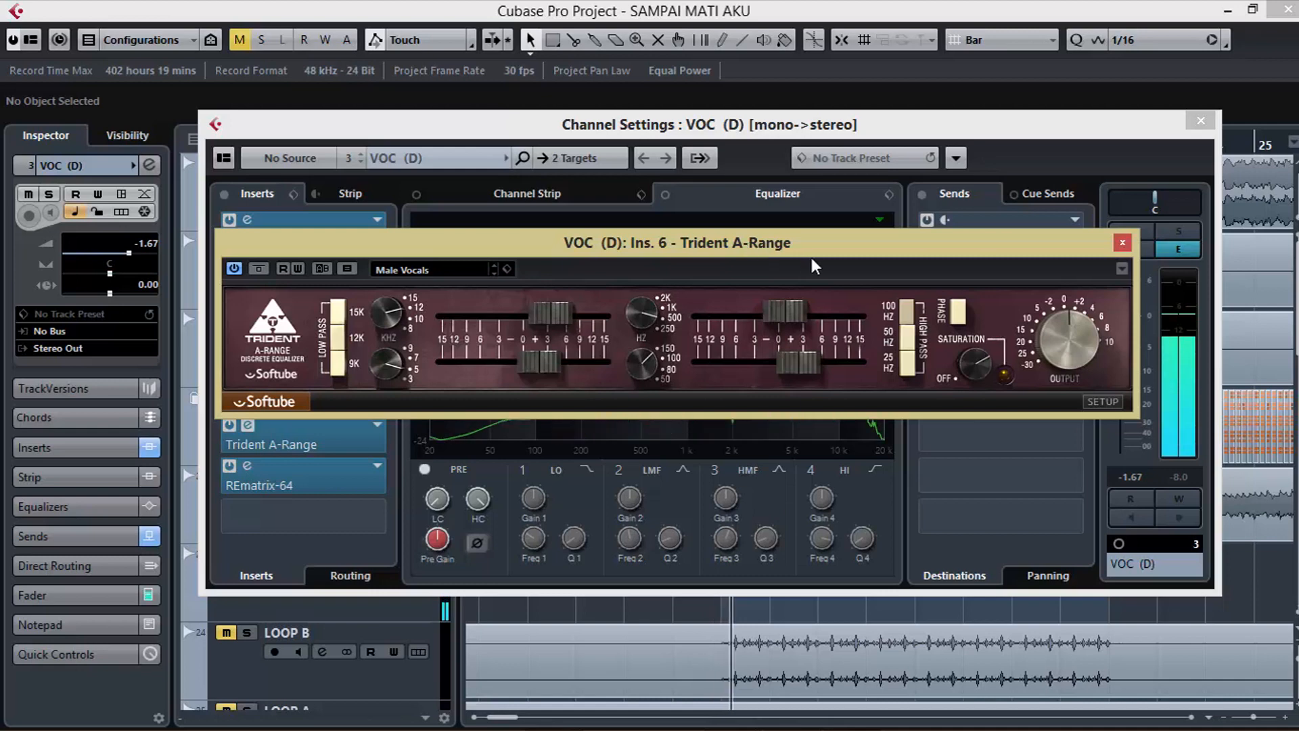
left_click(1120, 243)
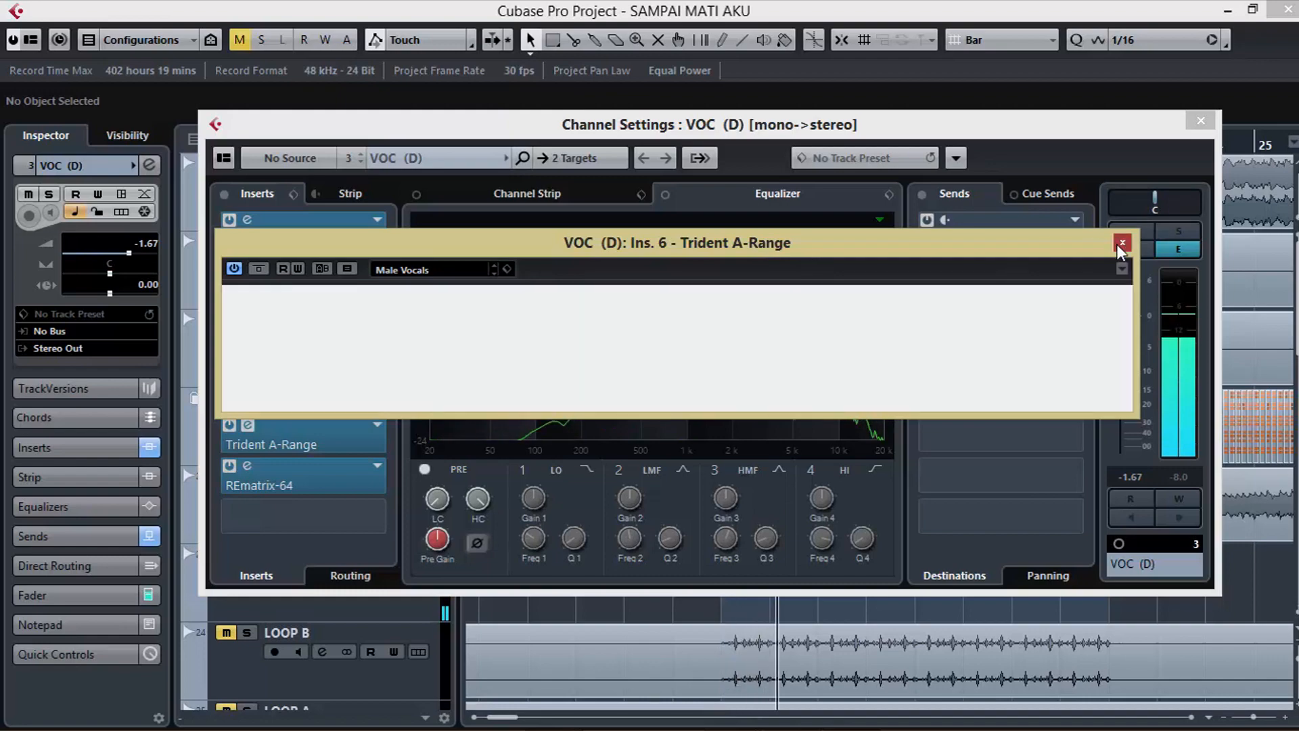
- Compare VOC (D) within the full mix with all its inserts bypassed and active, leaving them bypassed
left_click(1198, 123)
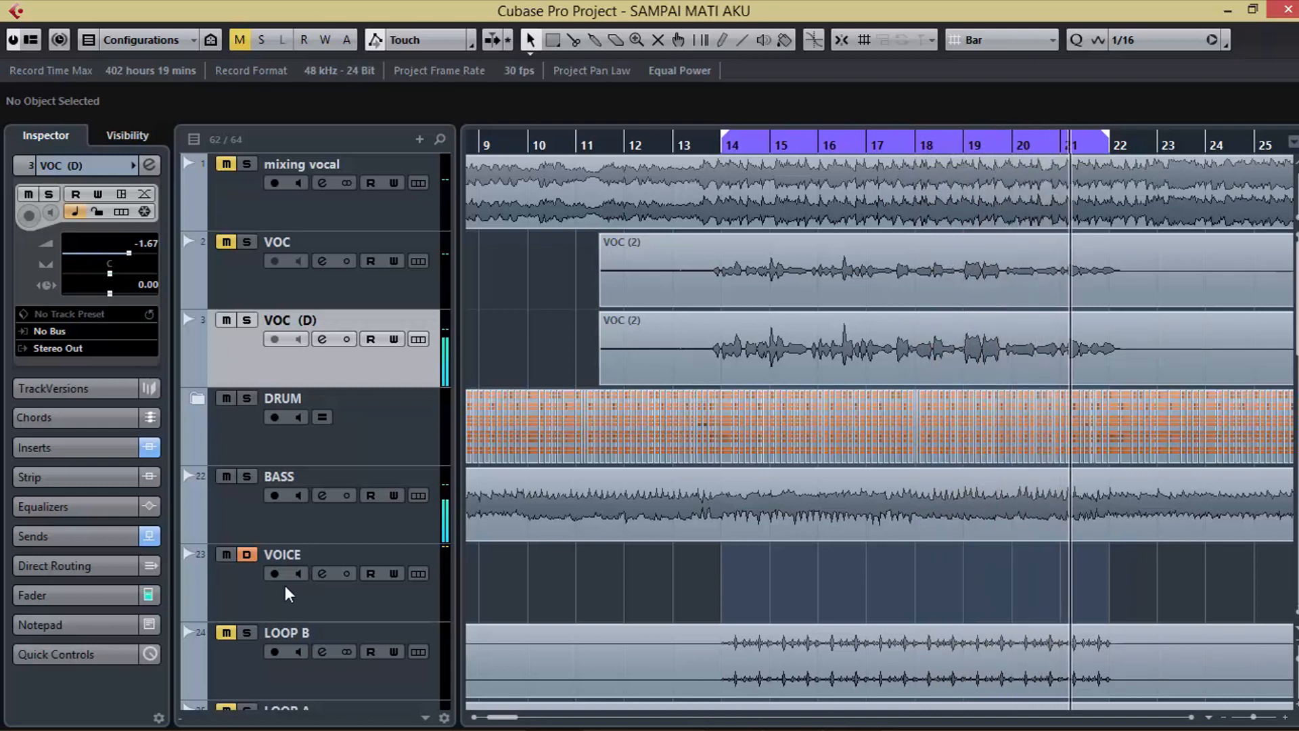
left_click(319, 339)
left_click(224, 195)
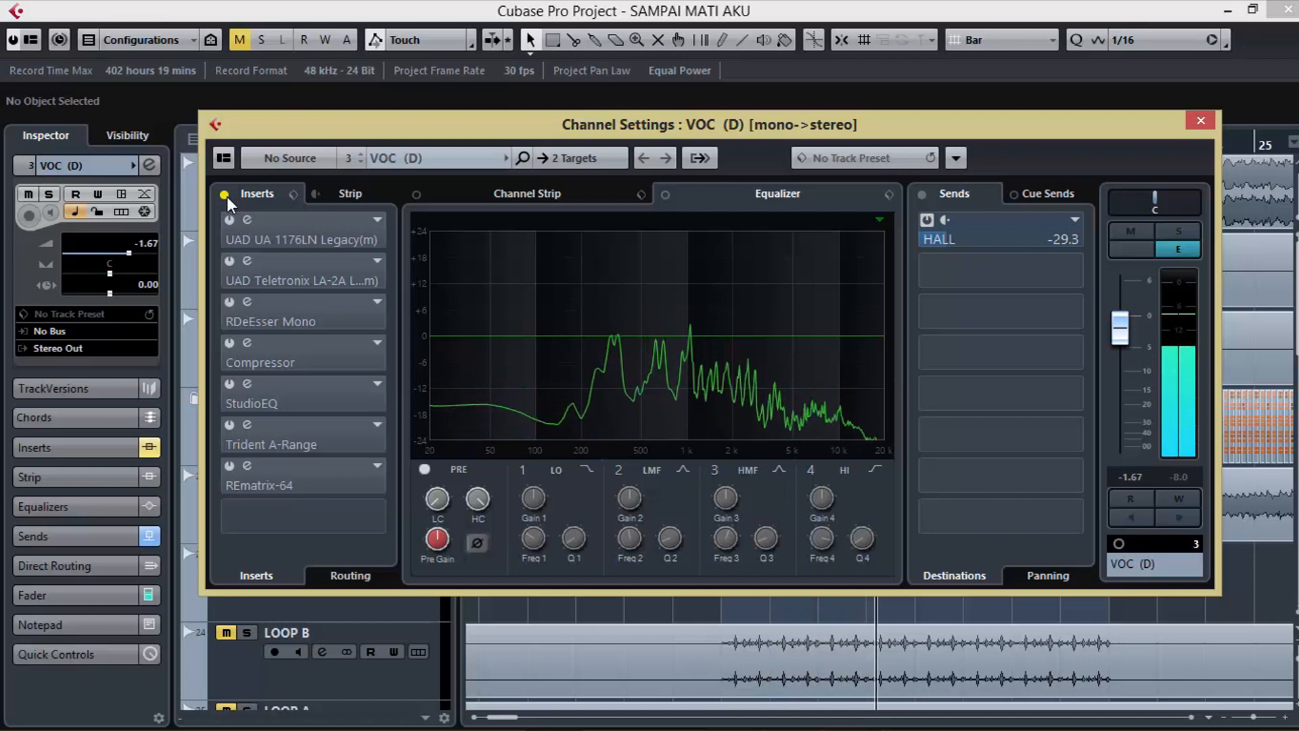
left_click(226, 196)
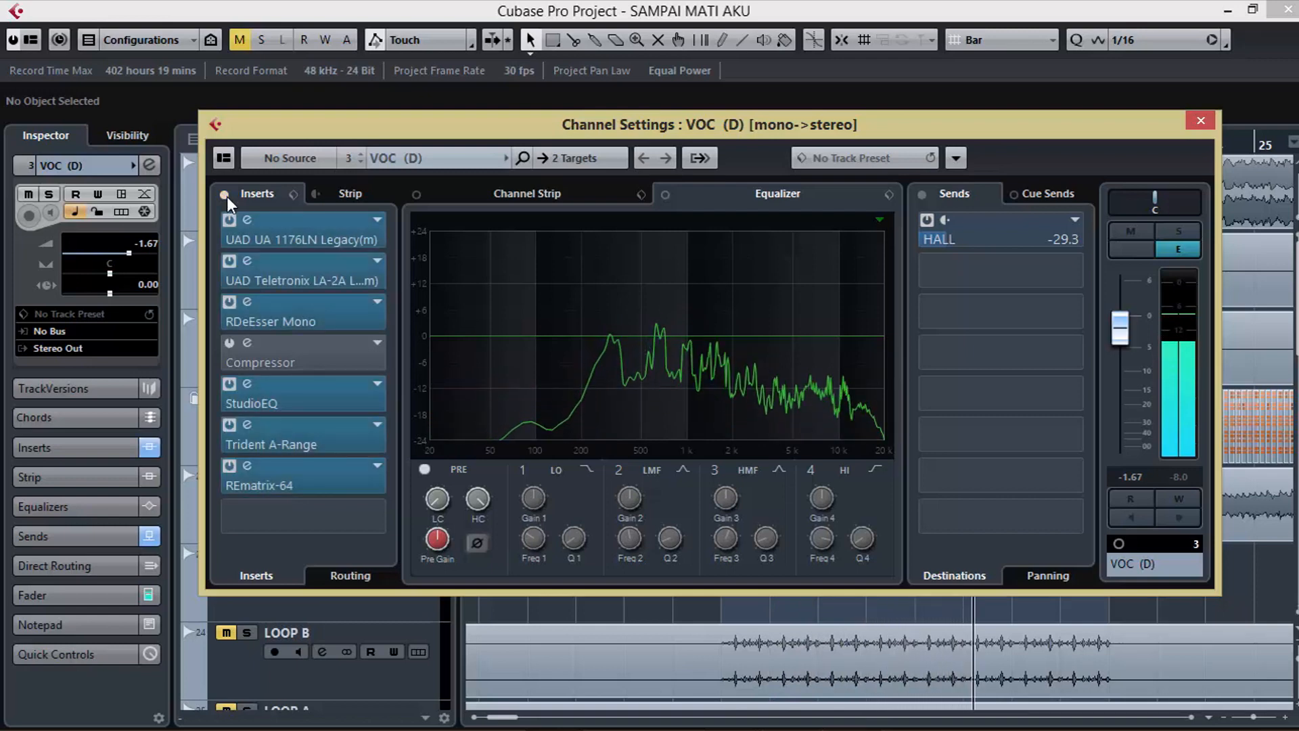
left_click(226, 196)
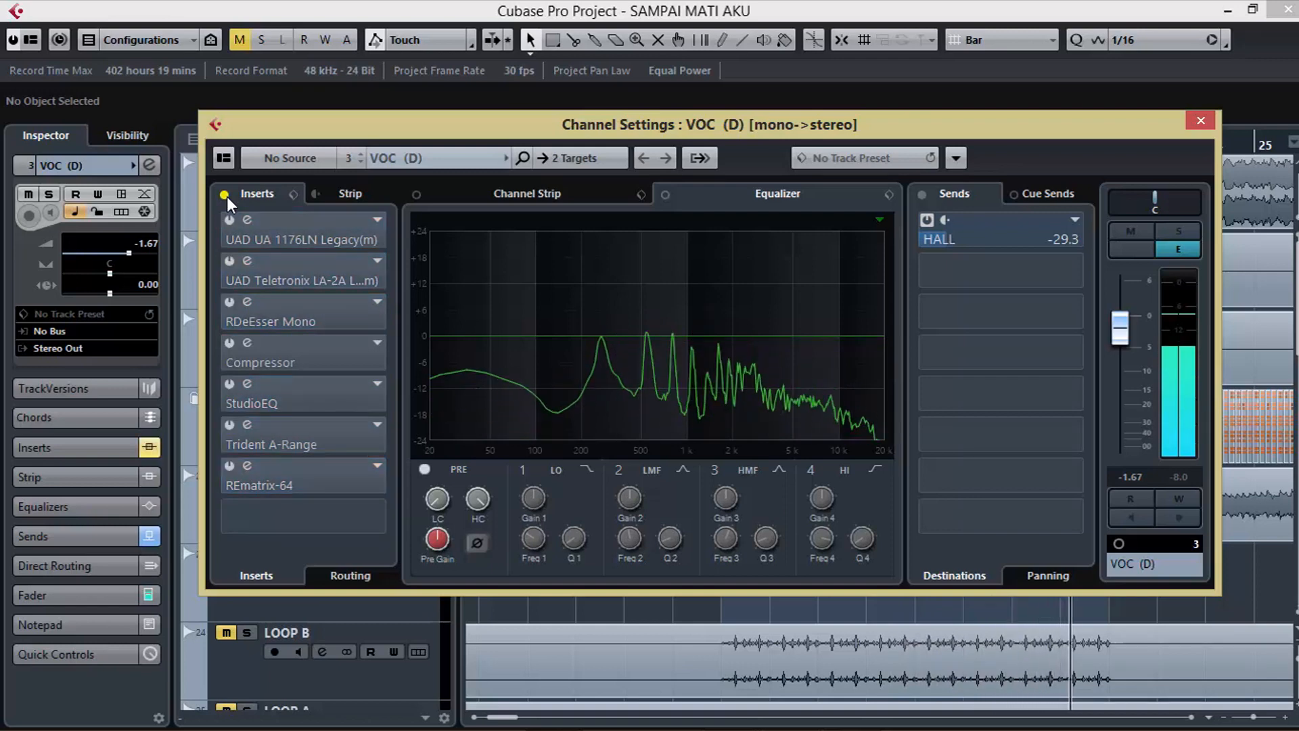
left_click(224, 195)
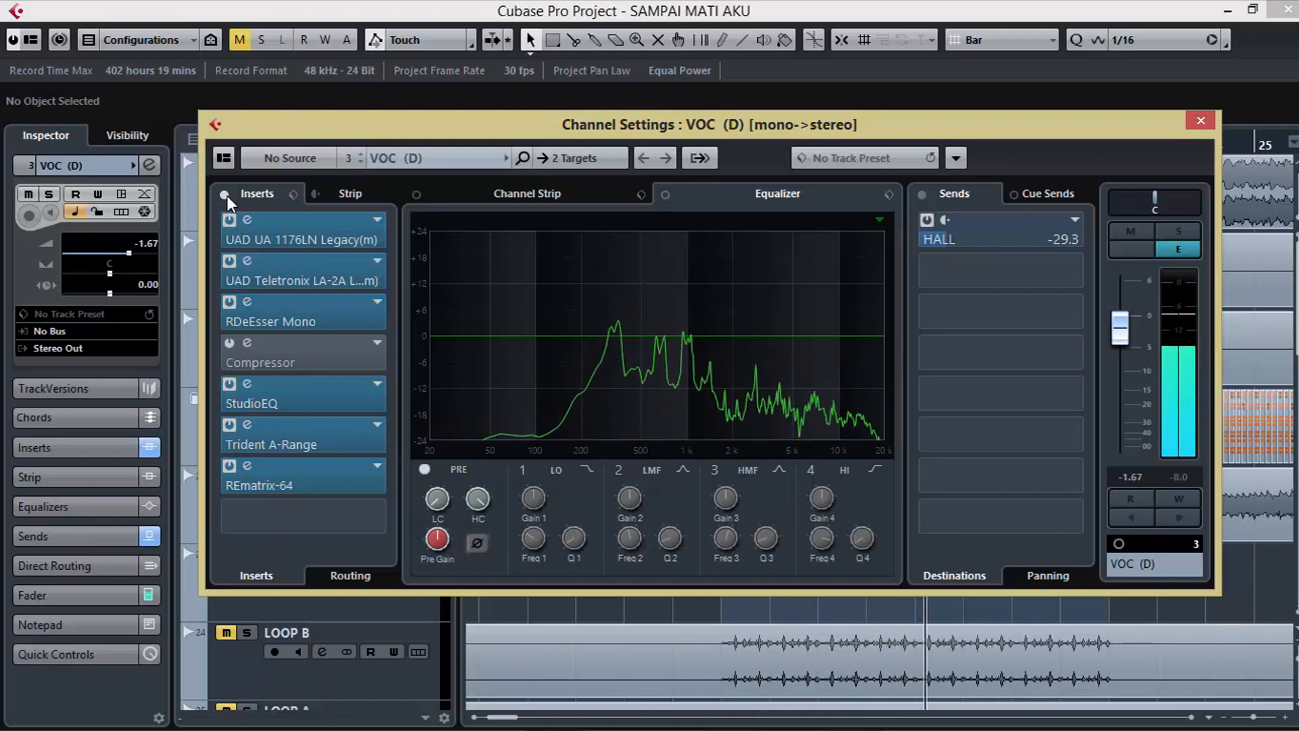
left_click(224, 195)
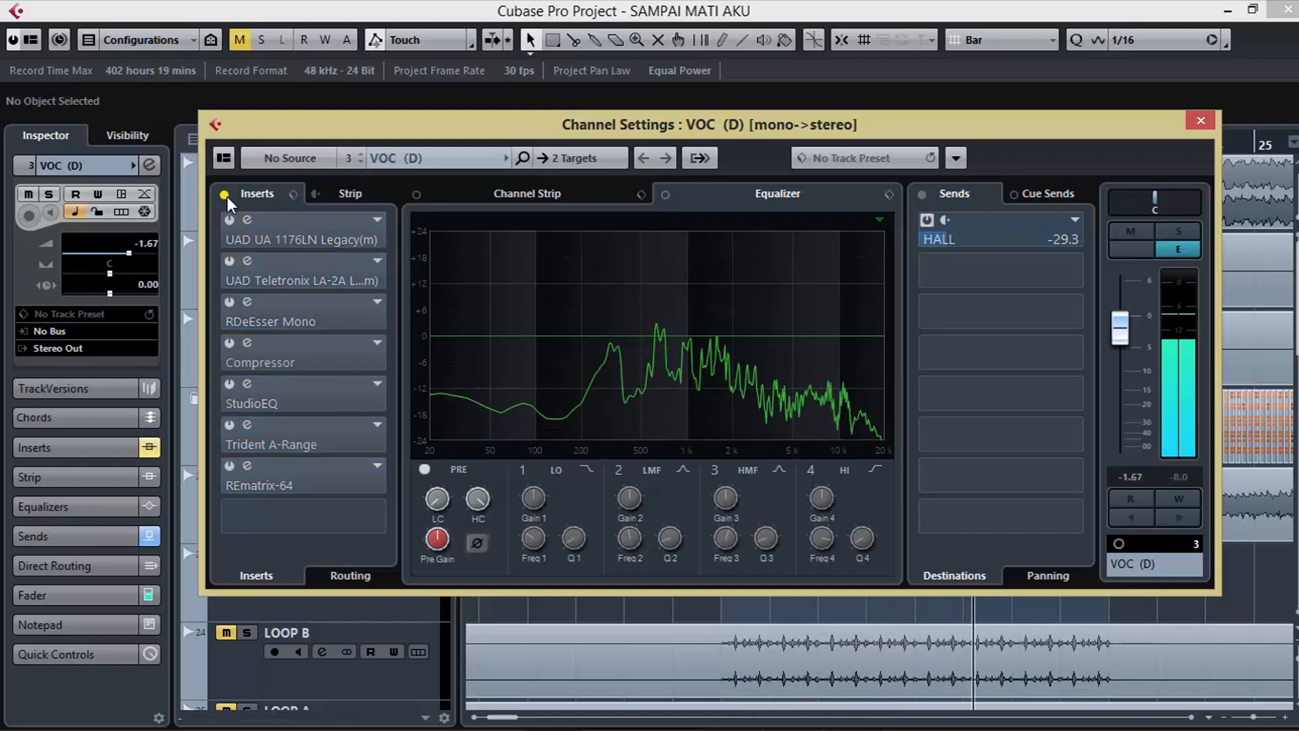
- Solo VOC (D) and deactivate its HALL send in the channel settings
left_click_drag(680, 120, 821, 110)
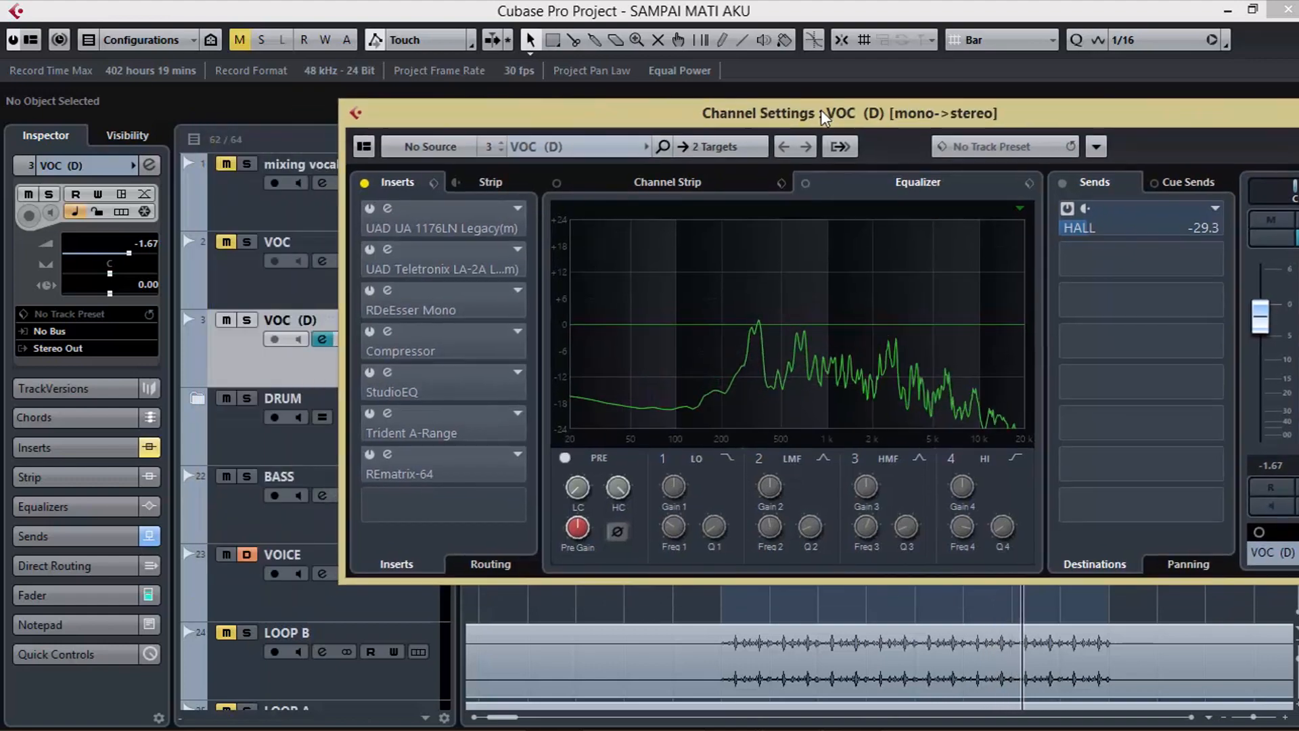
left_click(255, 320)
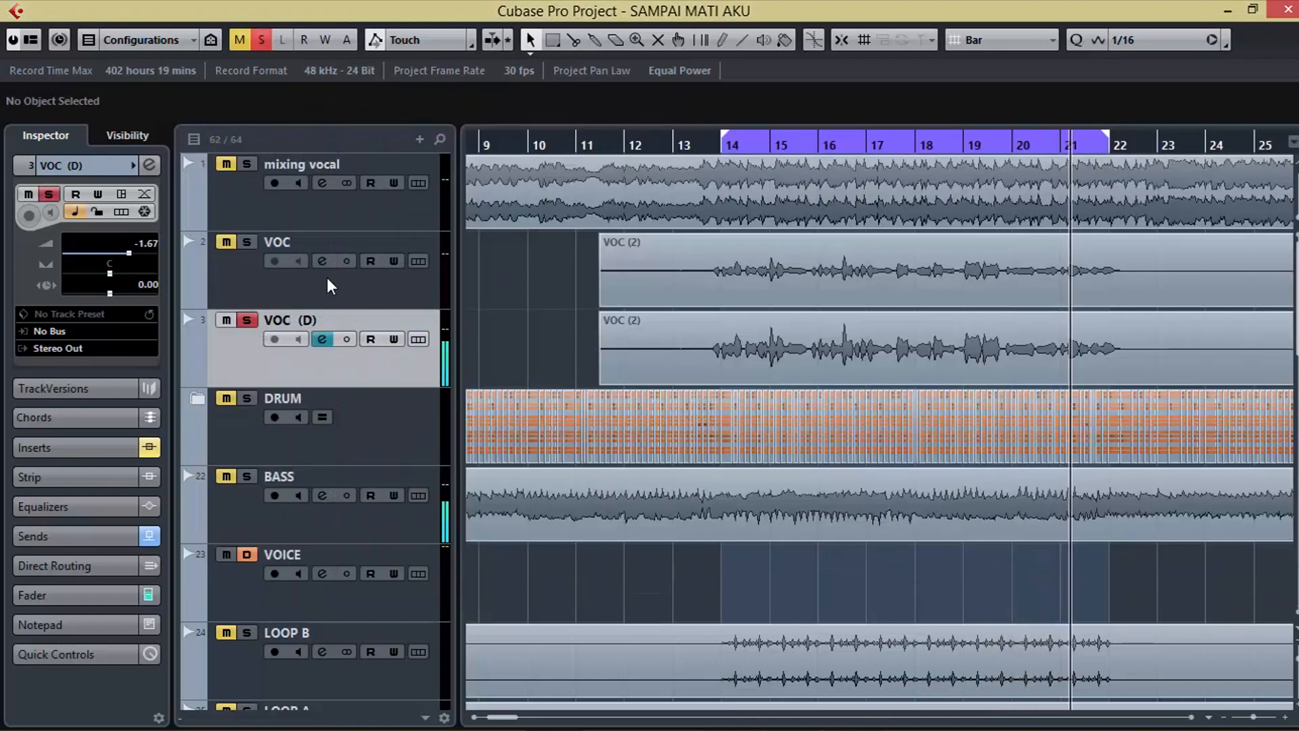
left_click(322, 339)
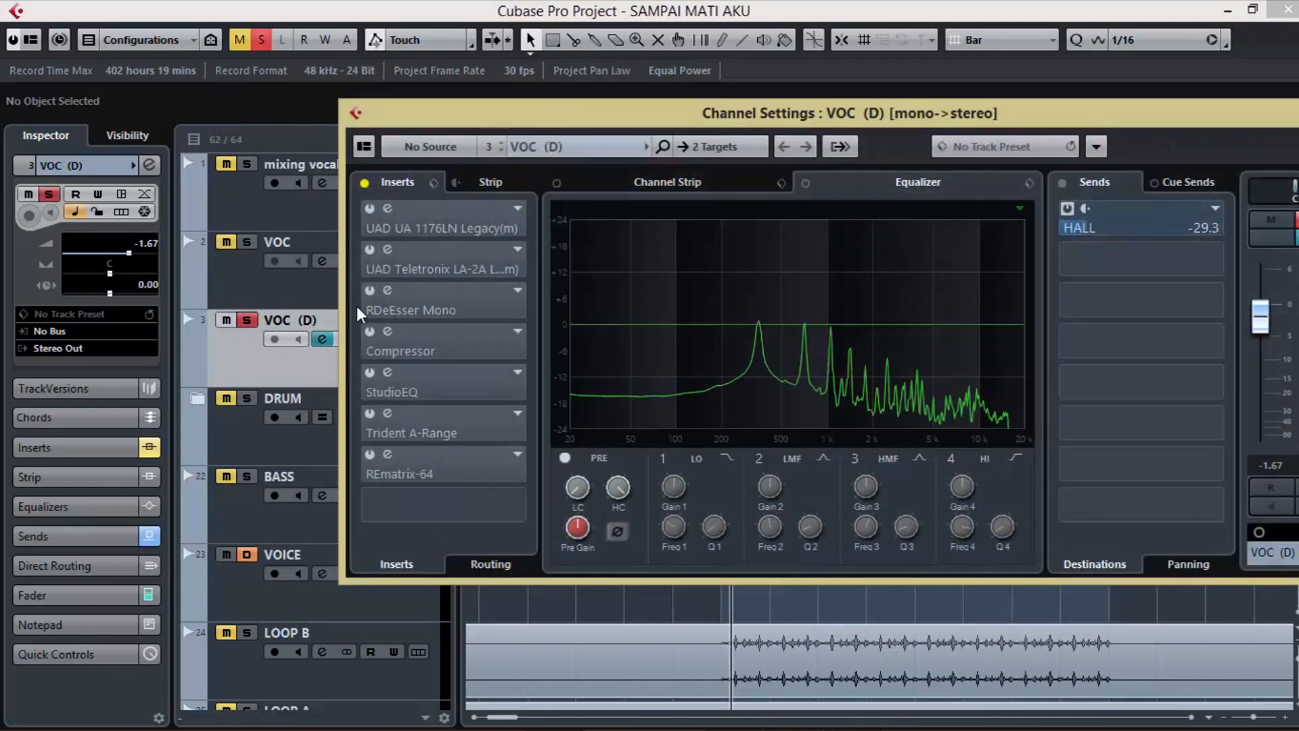
left_click(1062, 208)
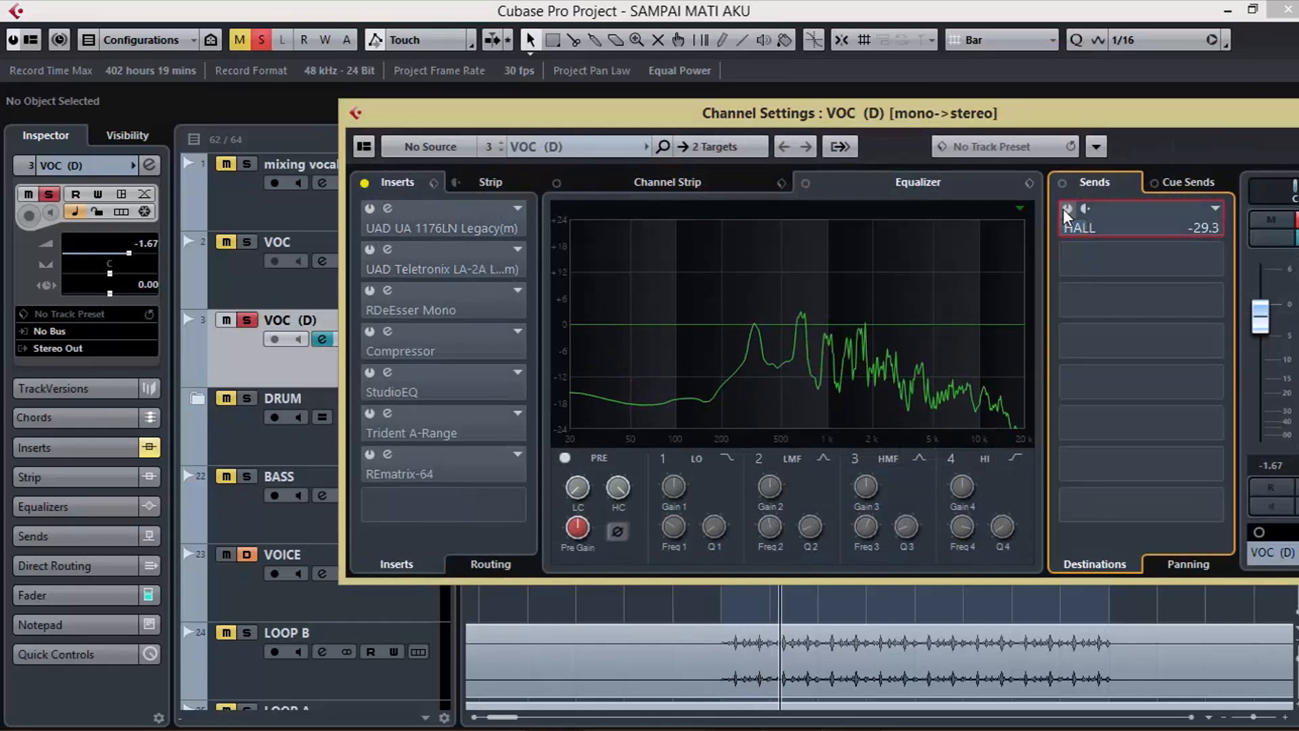
- Compare the soloed VOC (D) without reverb send, with all inserts active and bypassed, leaving them bypassed
left_click(364, 182)
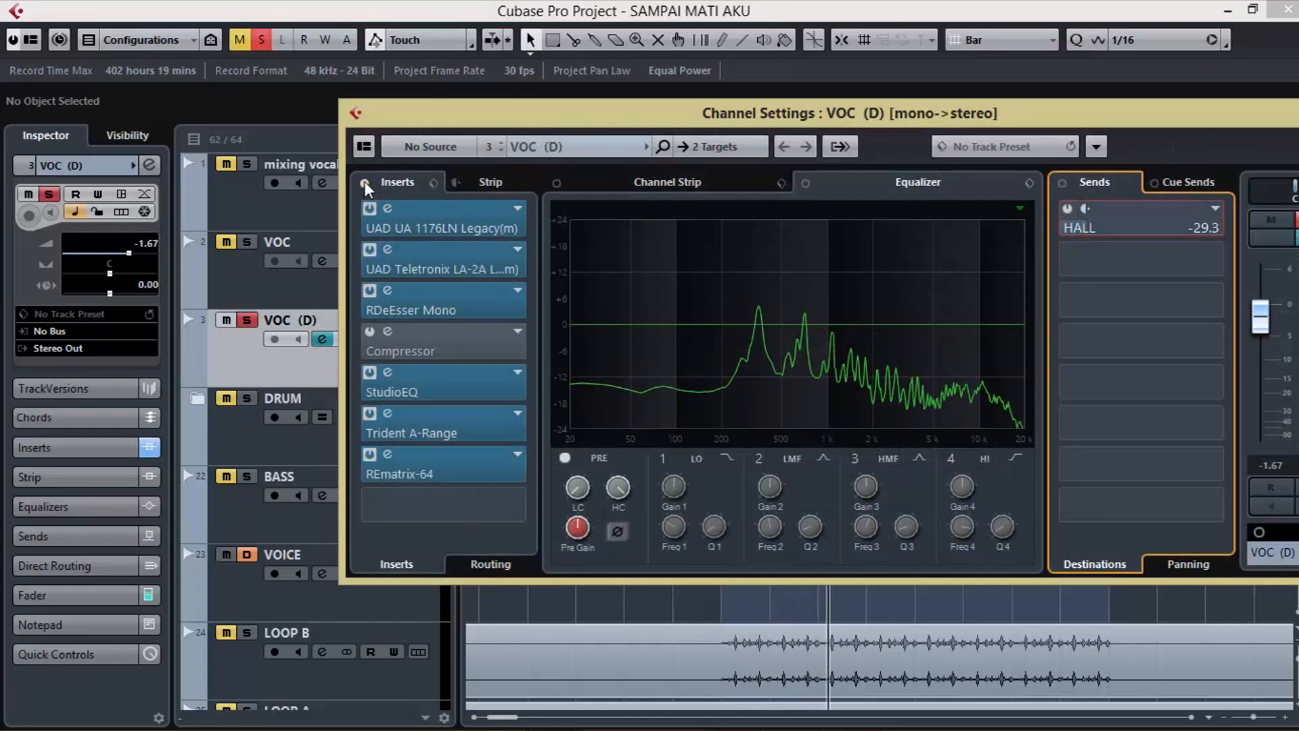
left_click(364, 182)
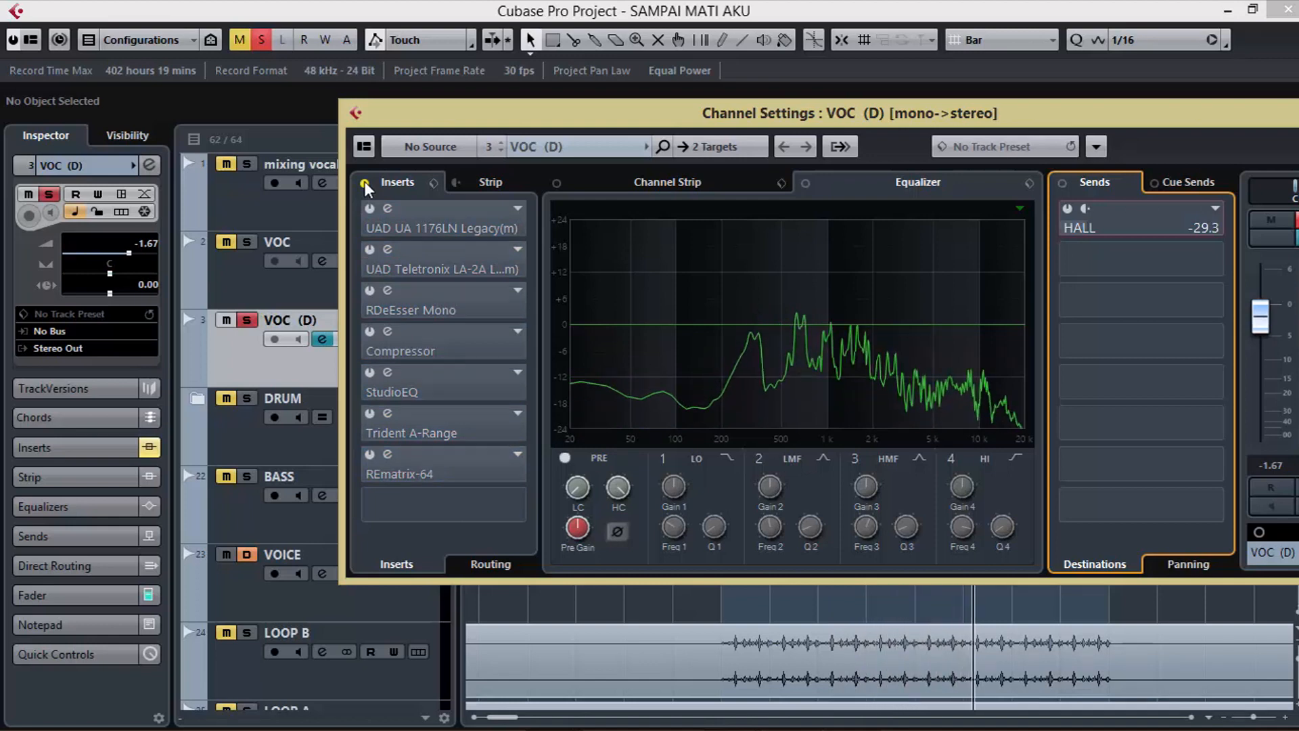
left_click(363, 181)
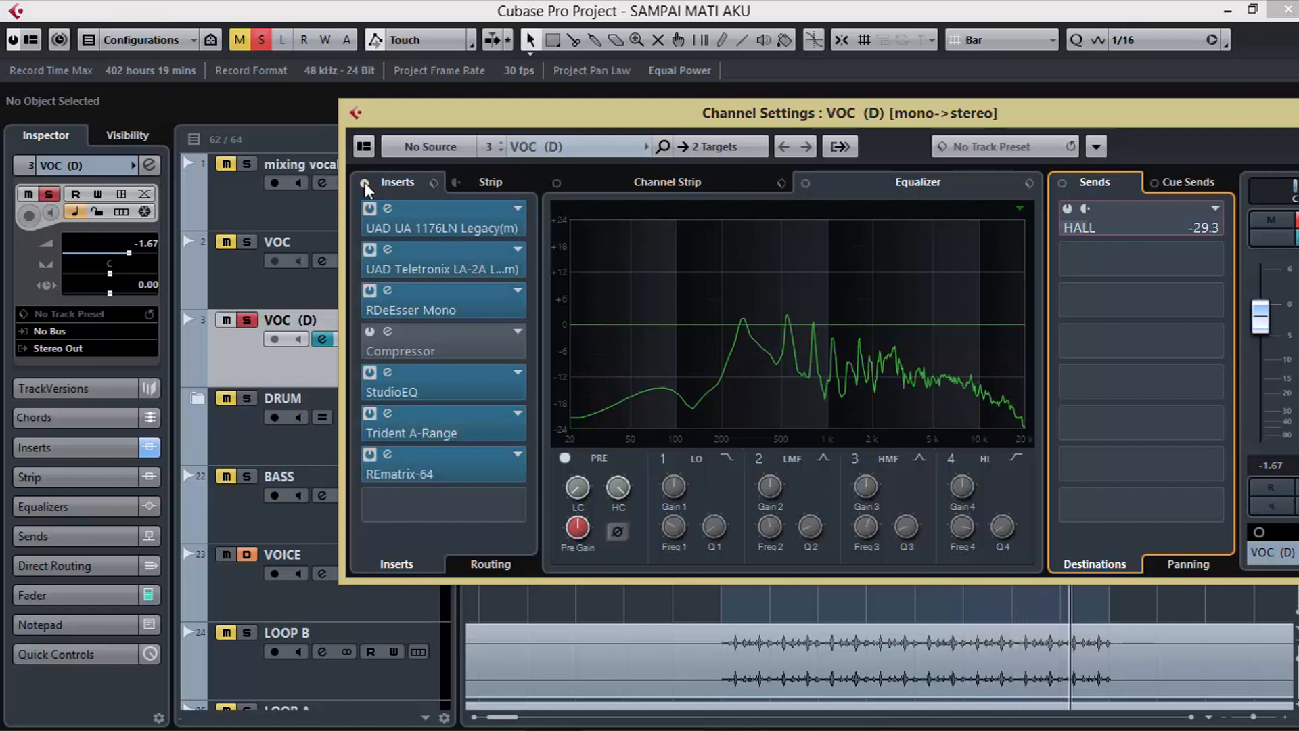
left_click(364, 181)
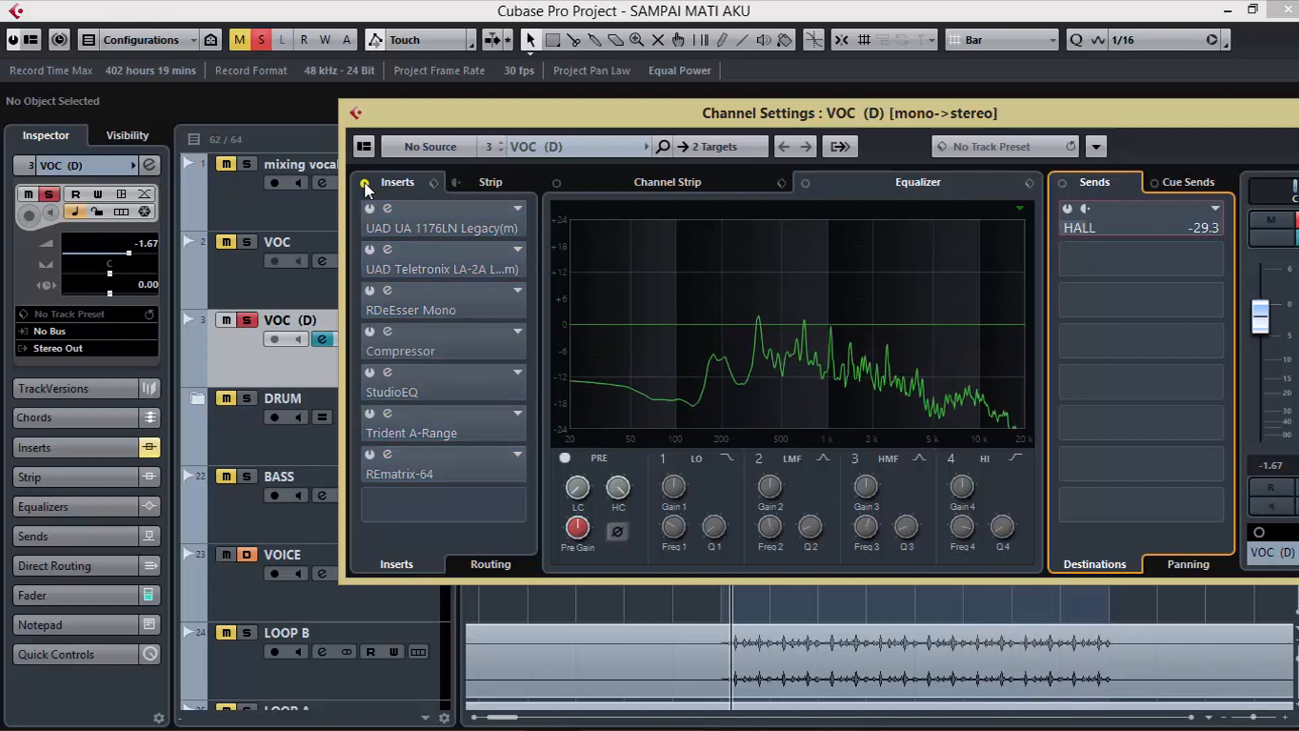
- Unsolo VOC (D) to hear the full mix and reactivate all its inserts
left_click(254, 319)
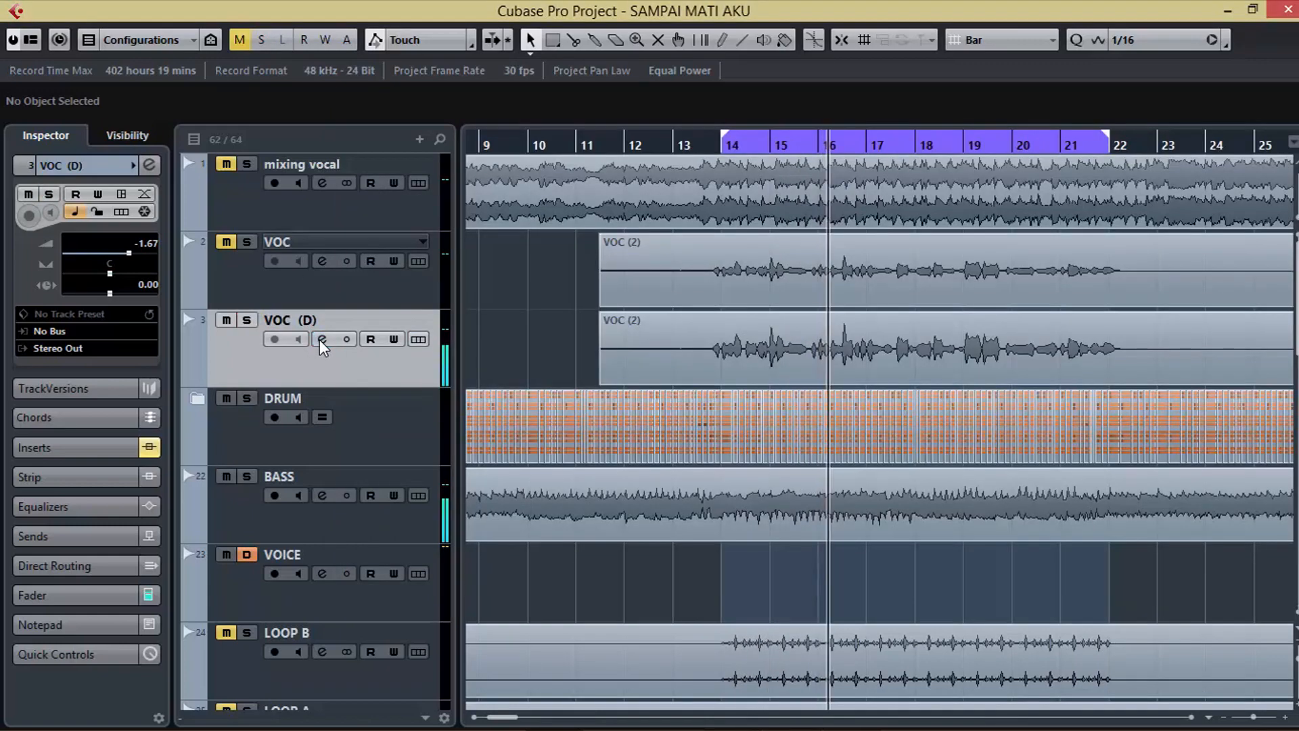
left_click(320, 339)
left_click(364, 182)
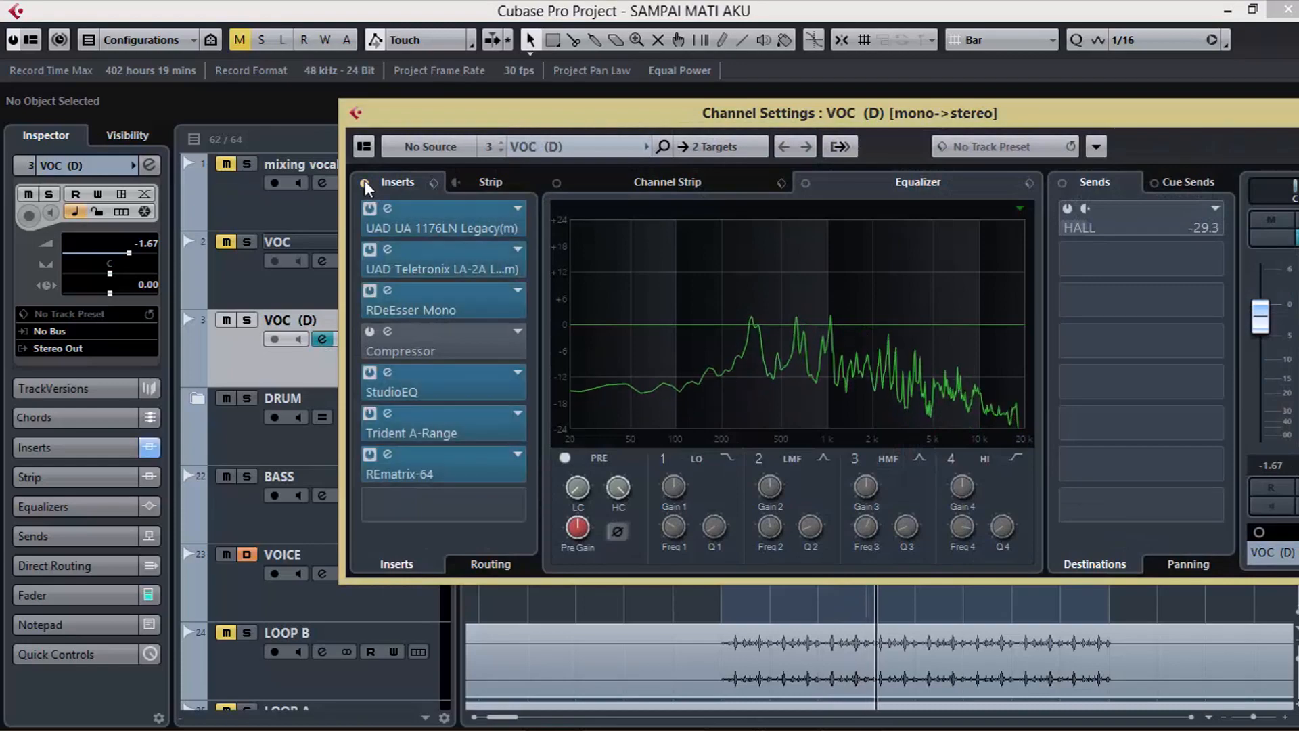
- Lower the VOC (D) channel fader to -2.42
left_click_drag(627, 115, 482, 176)
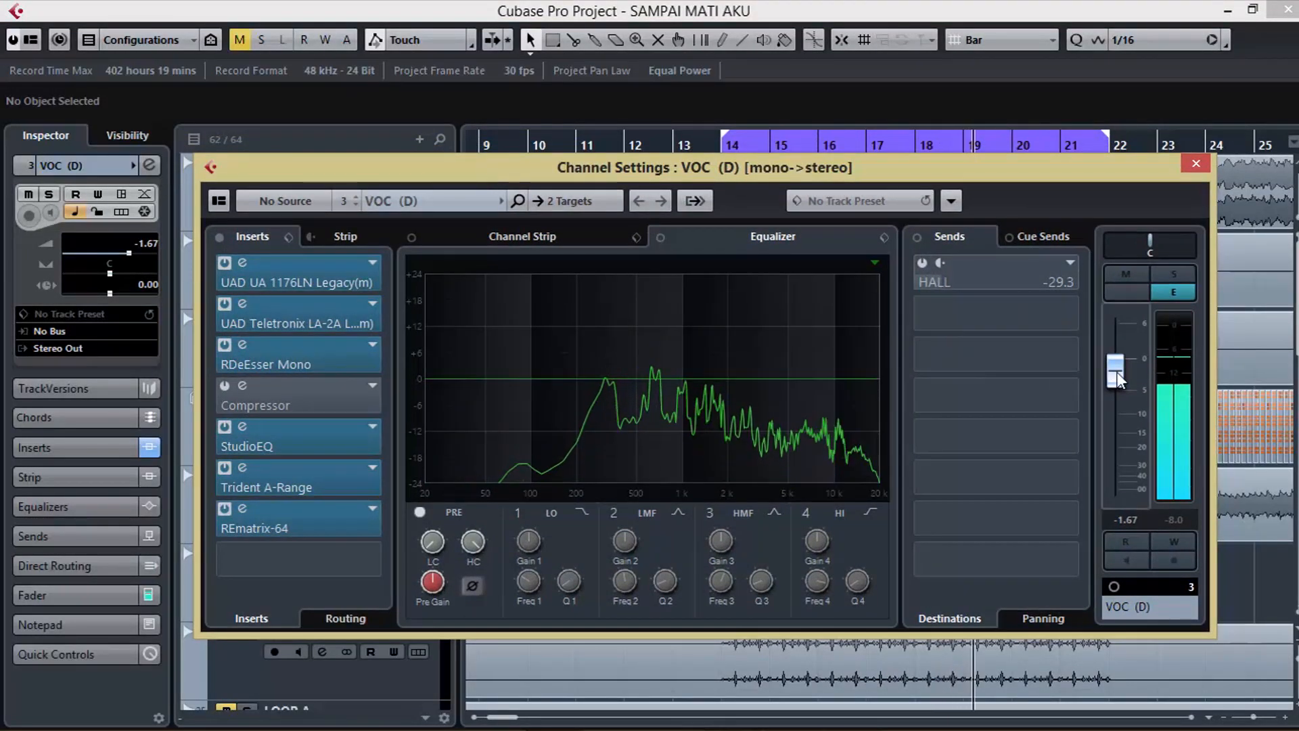
left_click_drag(1115, 371, 1117, 380)
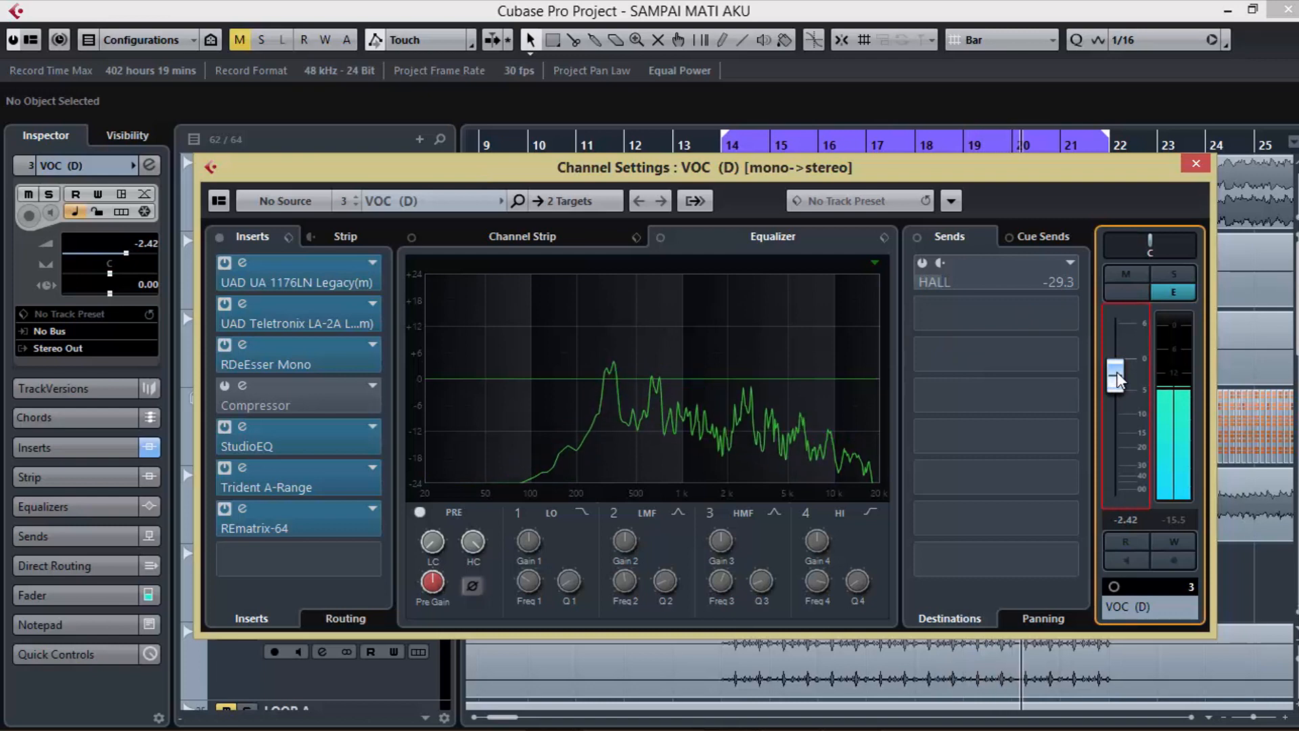